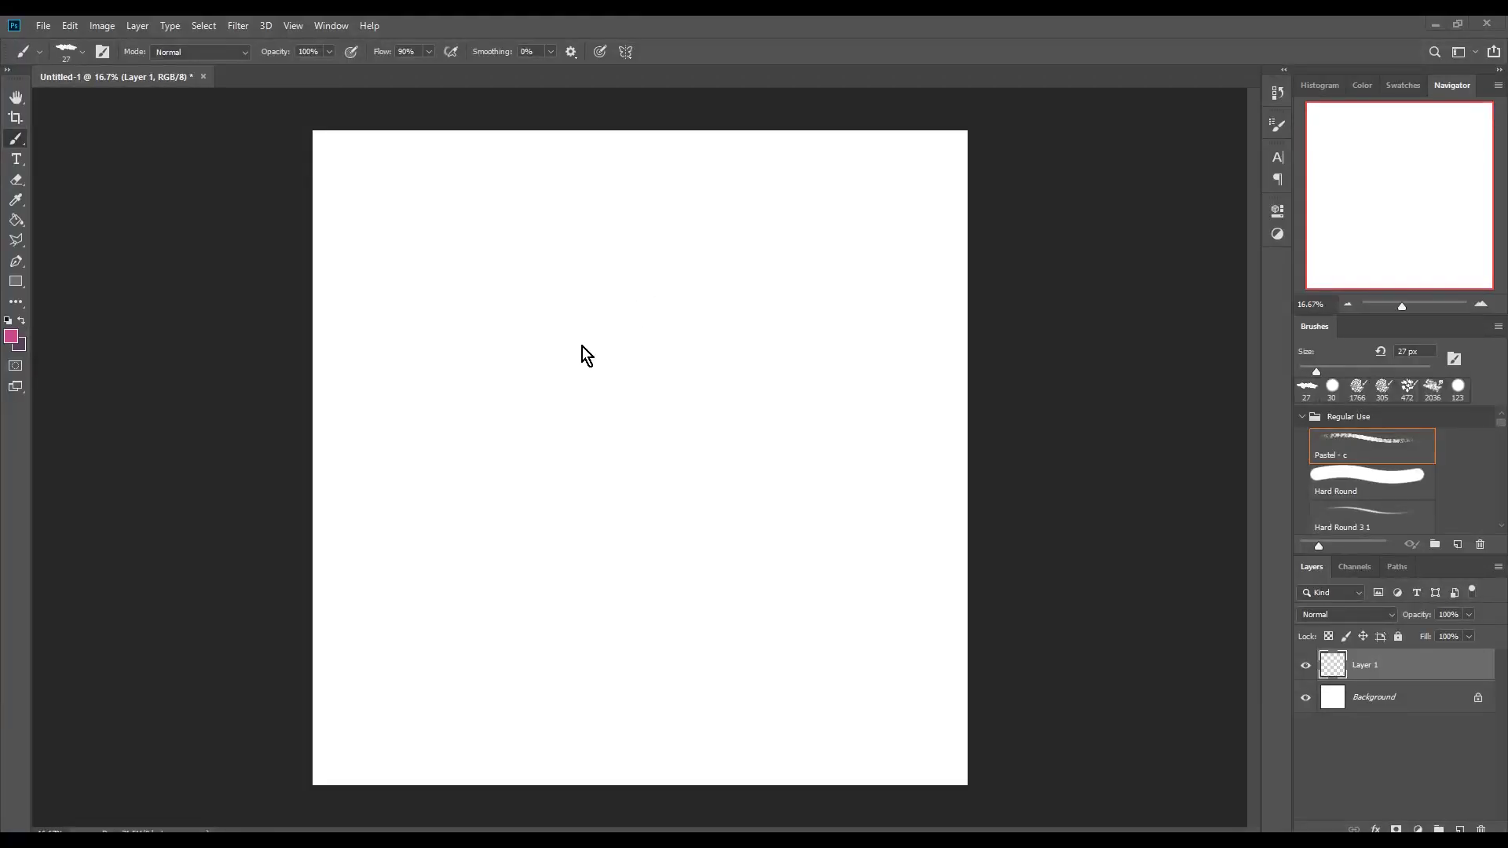
Step: Sketch the head circle with cross guide lines, plus an enlarged second circle below it
drag(647, 363, 581, 393)
mouse_move(597, 322)
mouse_down()
mouse_move(692, 369)
mouse_move(613, 420)
mouse_up()
mouse_move(569, 366)
mouse_down()
mouse_move(635, 417)
mouse_move(573, 502)
mouse_up()
key(ctrl+shift+alt+n)
drag(565, 432, 636, 495)
mouse_move(538, 391)
mouse_down()
mouse_move(626, 497)
mouse_move(700, 499)
mouse_up()
key(ctrl+t)
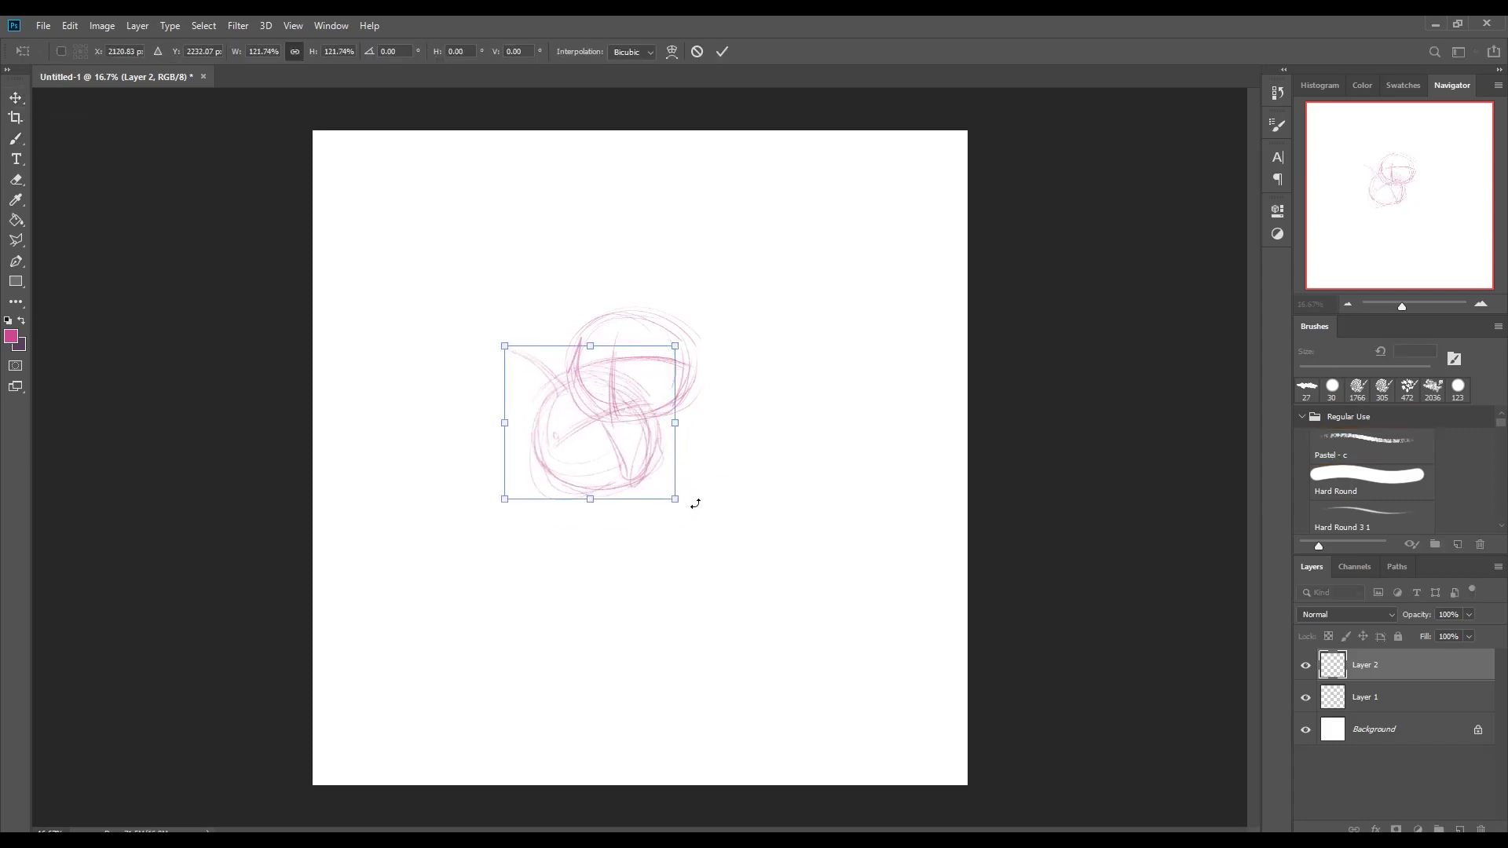
key(Return)
Step: On a new layer, sketch a third overlapping circle, then hide that layer
key(ctrl+shift+alt+n)
mouse_move(667, 418)
mouse_down()
mouse_move(597, 440)
mouse_move(607, 520)
mouse_up()
mouse_move(676, 457)
mouse_down()
mouse_move(578, 542)
mouse_move(620, 571)
mouse_up()
key(ctrl+comma)
Step: Sketch the body with a center line, both legs and feet, and a ground line
key(ctrl+shift+alt+n)
drag(570, 502, 675, 546)
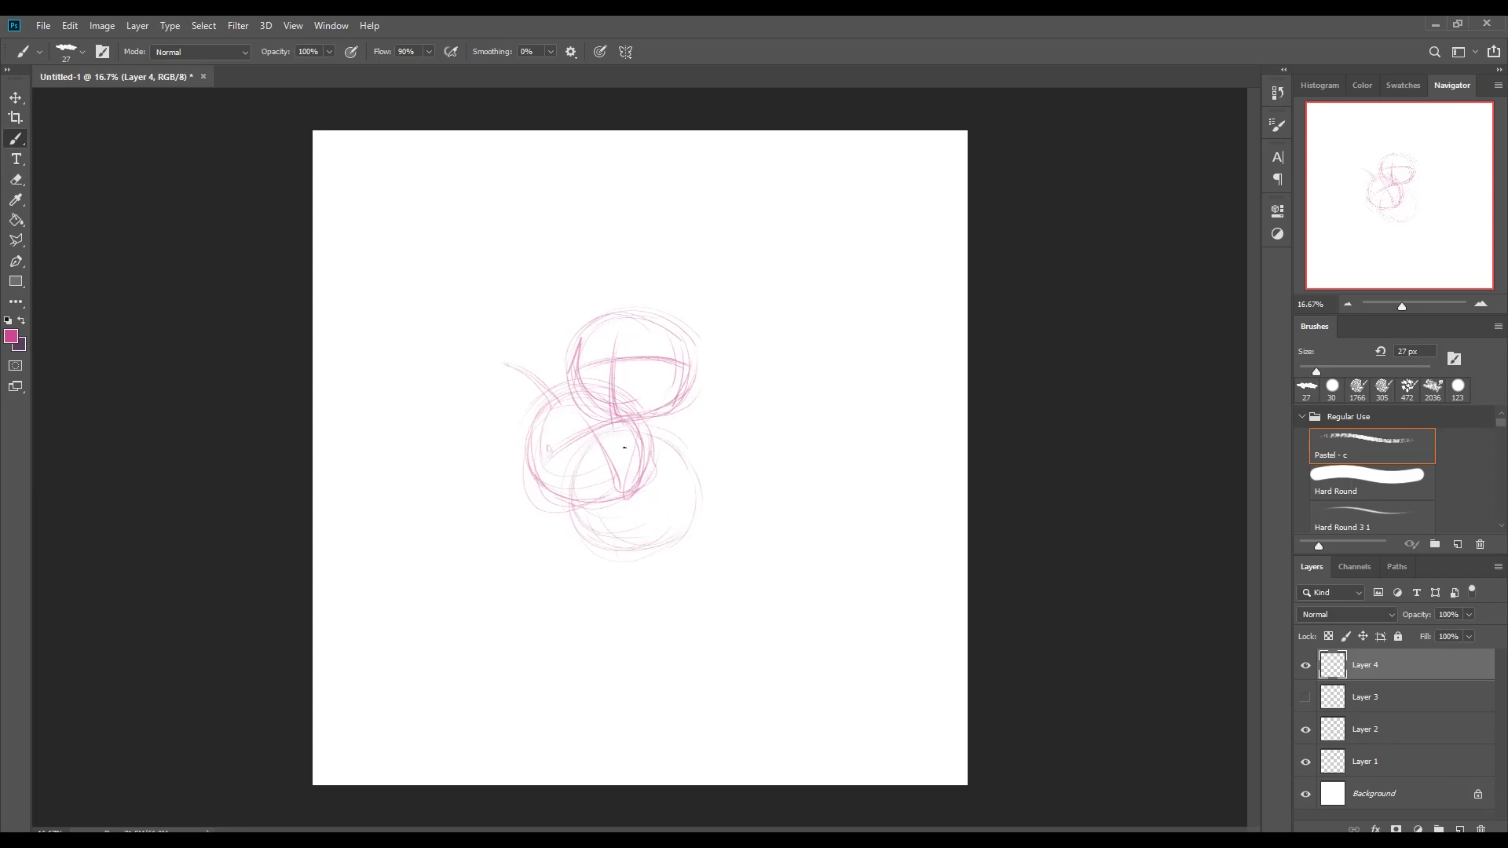
mouse_move(618, 446)
mouse_down()
mouse_move(606, 550)
mouse_move(551, 583)
mouse_up()
drag(618, 548, 559, 583)
mouse_move(616, 553)
mouse_down()
mouse_move(666, 543)
mouse_move(667, 580)
mouse_up()
mouse_move(705, 580)
mouse_down()
mouse_move(664, 583)
mouse_move(703, 499)
mouse_move(710, 550)
mouse_up()
drag(597, 581, 763, 575)
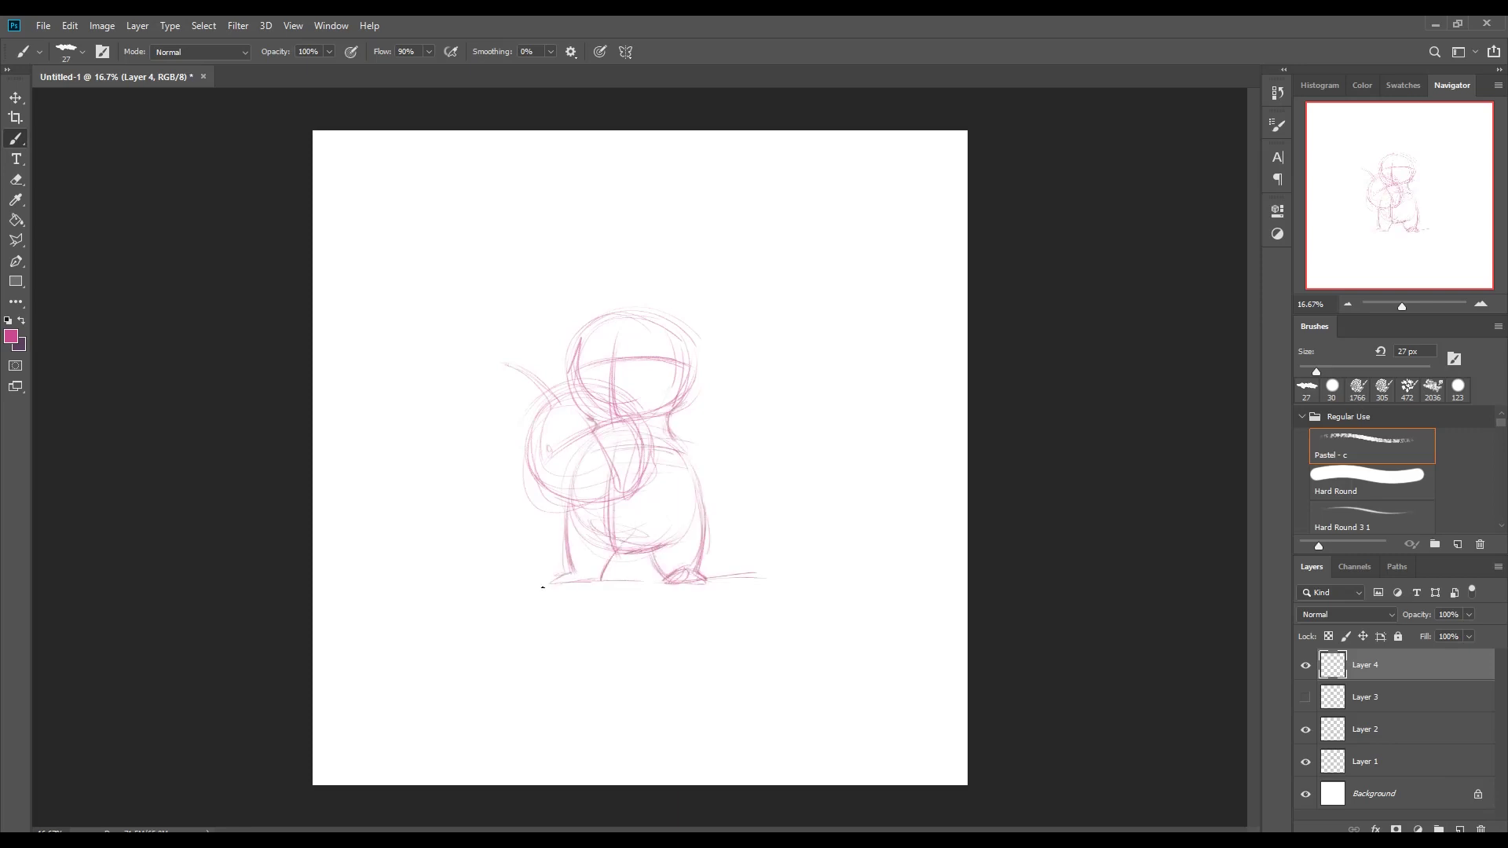
Step: On a new layer, sketch an arm looping across the torso with a hand
key(ctrl+shift+alt+n)
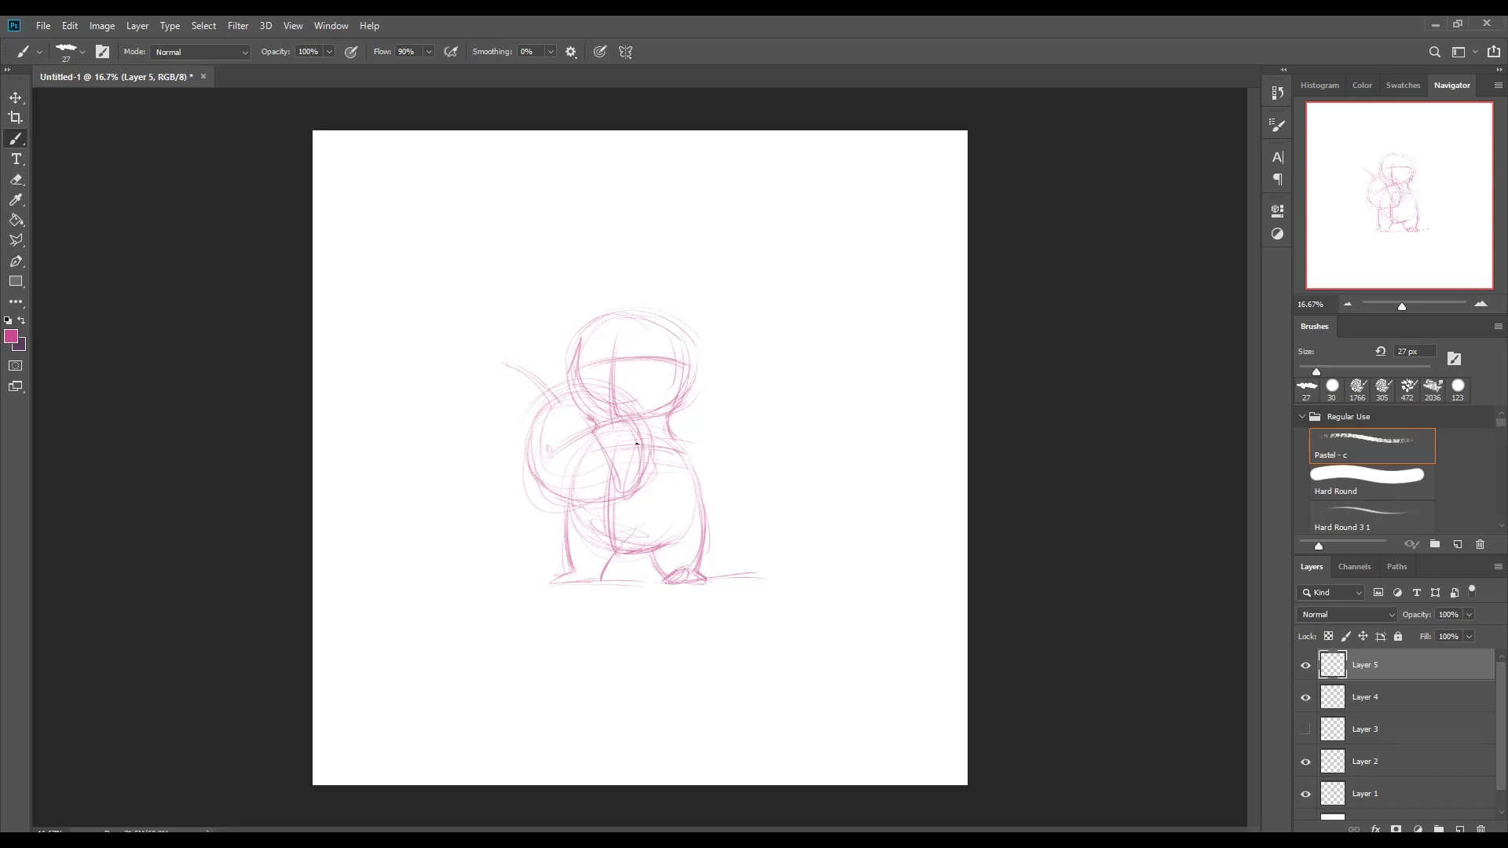
mouse_move(671, 467)
mouse_down()
mouse_move(575, 503)
mouse_move(589, 507)
mouse_move(601, 454)
mouse_move(667, 449)
mouse_move(569, 515)
mouse_up()
mouse_move(581, 464)
mouse_down()
mouse_move(528, 483)
mouse_move(610, 459)
mouse_move(701, 534)
mouse_move(773, 489)
mouse_move(734, 510)
mouse_up()
Step: Redraw the head outline in darker pink on a new layer
click(1460, 829)
mouse_move(582, 377)
mouse_down()
mouse_move(568, 415)
mouse_move(632, 424)
mouse_up()
drag(691, 366, 669, 420)
drag(694, 336, 675, 407)
mouse_move(565, 412)
mouse_down()
mouse_move(580, 349)
mouse_move(670, 359)
mouse_up()
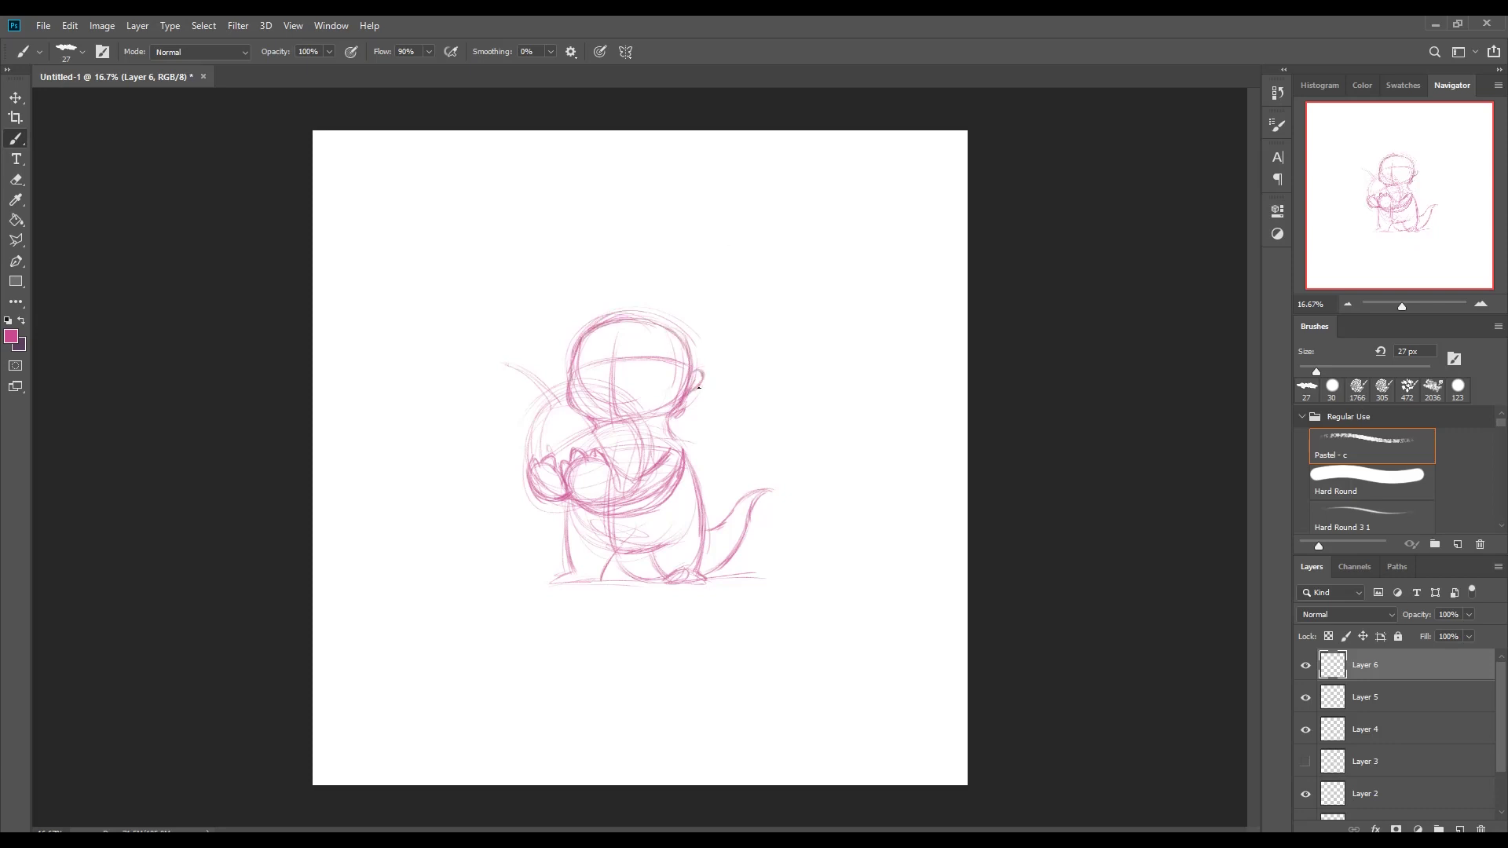
Step: Add a filled nose and the mouth on a new layer
key(ctrl+shift+alt+n)
mouse_move(623, 371)
mouse_down()
mouse_move(606, 367)
mouse_move(627, 364)
mouse_up()
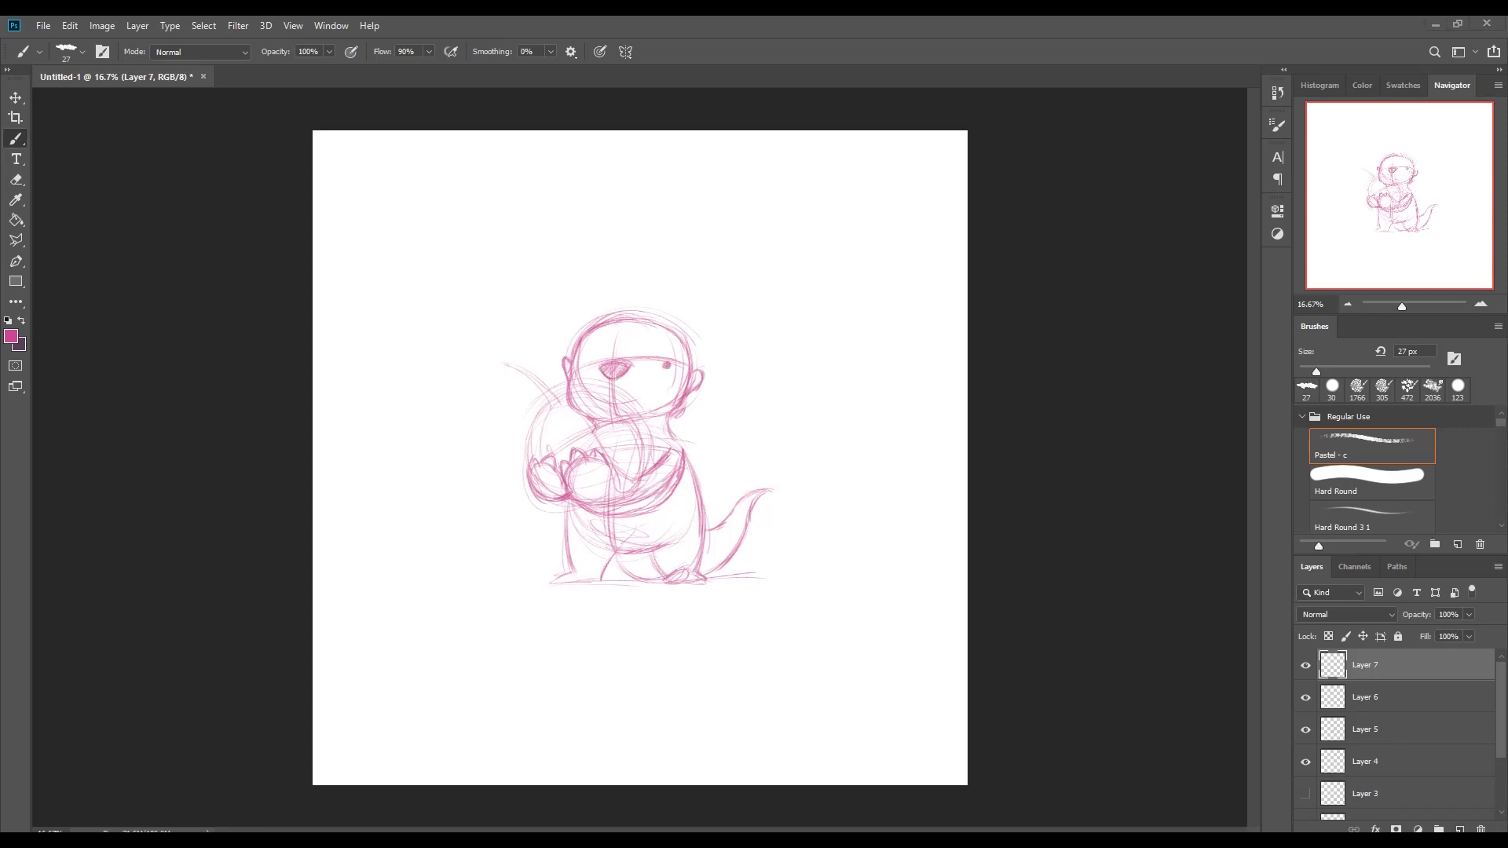
drag(584, 384, 611, 382)
Step: Draw the N medallion on the chest with collar strokes around it
key(ctrl+shift+alt+n)
mouse_move(617, 427)
mouse_down()
mouse_move(616, 450)
mouse_move(624, 430)
mouse_move(628, 444)
mouse_move(685, 415)
mouse_up()
drag(680, 414, 682, 454)
drag(687, 440, 677, 412)
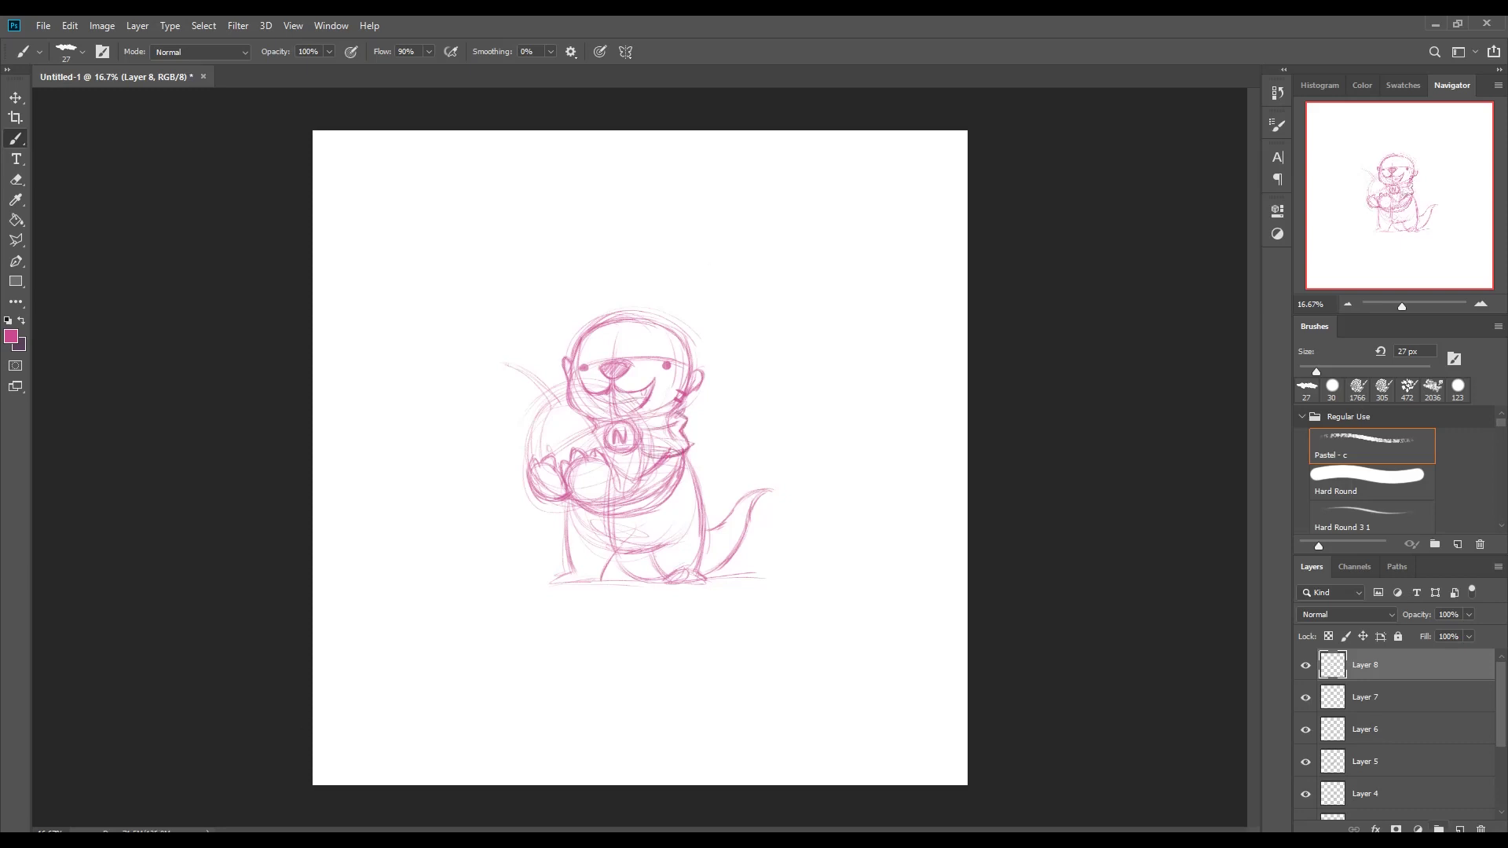
Step: Group the sketch layers, fade and shift the group down, add Layer 9, and zoom to 25%
key(ctrl+g)
key(v)
drag(576, 512, 586, 555)
key(3)
key(ctrl+shift+alt+n)
key(alt+v)
click(311, 141)
key(b)
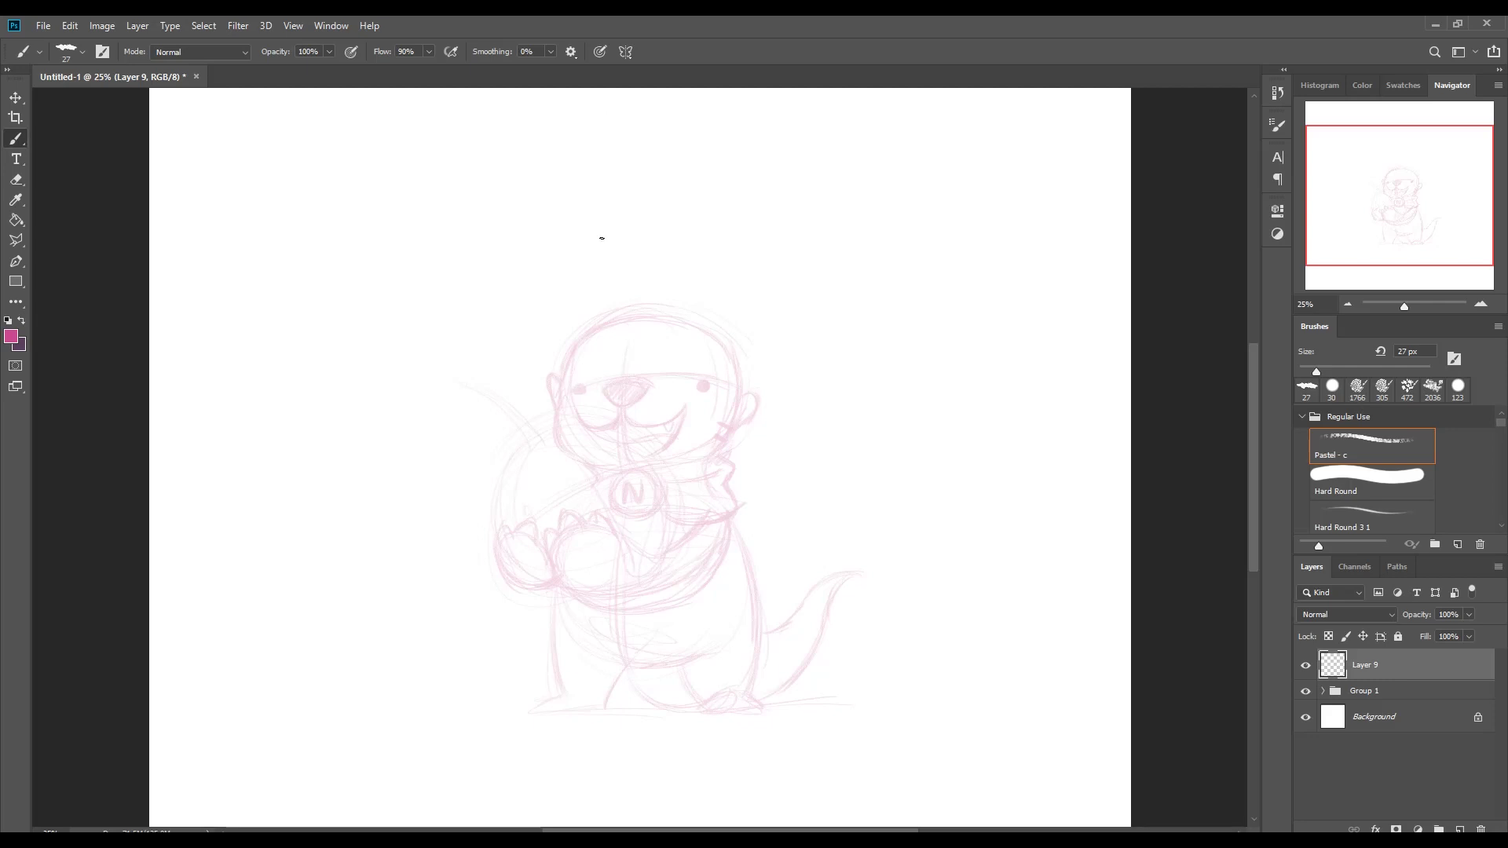
Step: Sketch a round hat above the head with a brim line across it
drag(605, 196, 668, 322)
drag(578, 244, 691, 228)
key(v)
key(b)
Step: Draw lines down both sides of the head and sketch a tongue under the mouth
drag(726, 352, 737, 507)
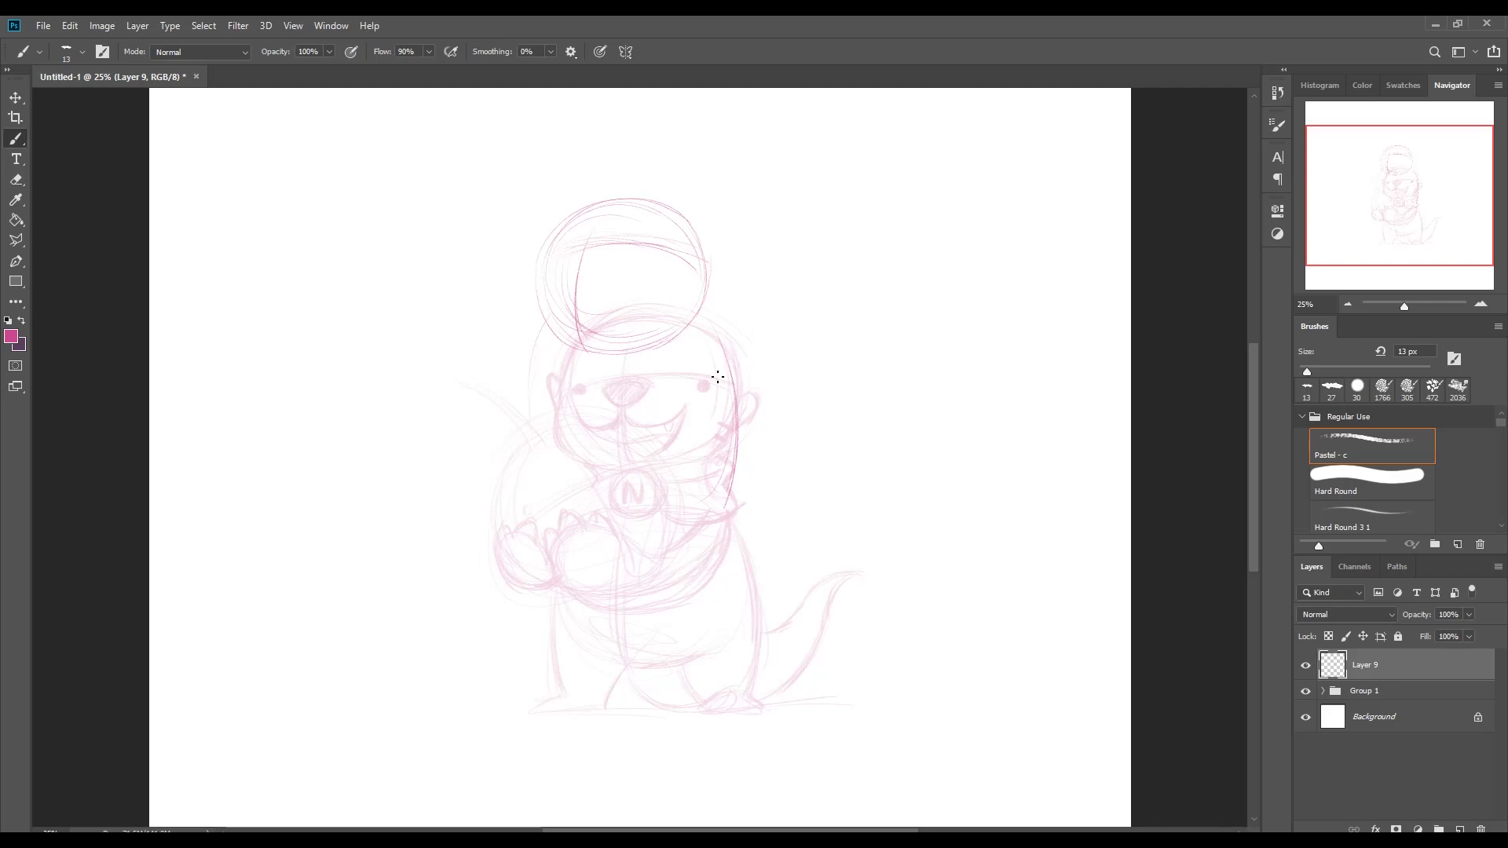
drag(716, 352, 738, 510)
drag(695, 295, 728, 534)
drag(549, 365, 573, 534)
mouse_move(609, 436)
mouse_down()
mouse_move(636, 452)
mouse_move(617, 461)
mouse_up()
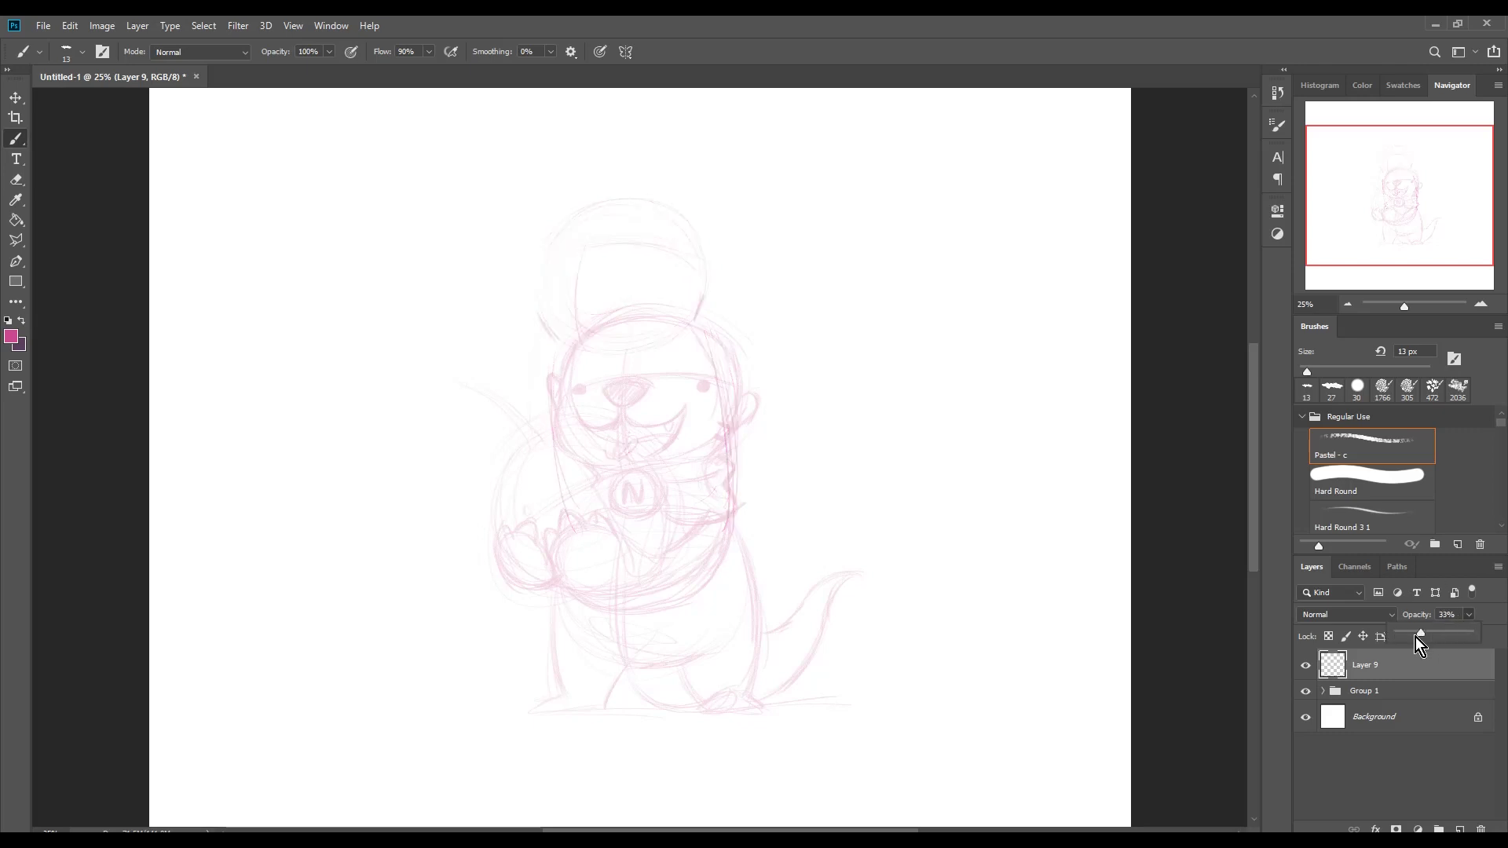
Step: On Layer 10, draw an arc at the head top and darker lines down both sides
key(ctrl+shift+alt+n)
key(ctrl+plus)
mouse_move(682, 352)
mouse_down()
mouse_move(738, 322)
mouse_move(771, 636)
mouse_move(710, 499)
mouse_up()
drag(671, 405, 723, 617)
drag(677, 368, 763, 502)
Step: Fade Layer 10, then on Layer 11 trace thin side outlines and the raised paw curve
drag(1420, 614, 1412, 643)
key(ctrl+shift+alt+n)
mouse_move(726, 303)
mouse_down()
mouse_move(774, 625)
mouse_move(723, 616)
mouse_up()
mouse_move(504, 334)
mouse_down()
mouse_move(542, 604)
mouse_move(497, 405)
mouse_up()
drag(528, 463, 582, 559)
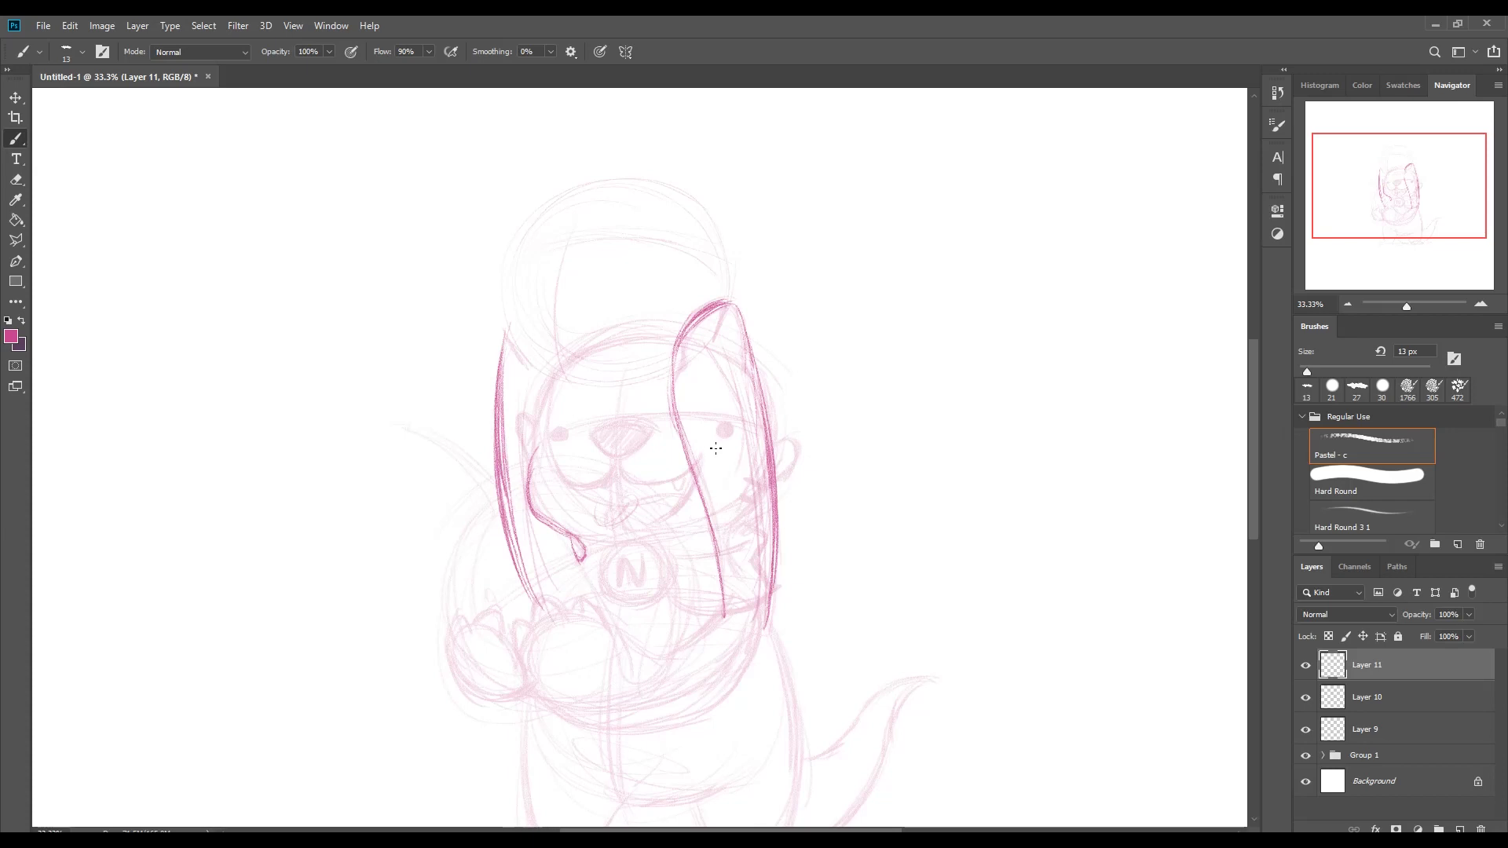
Step: Trace the raised paw and lower outline in darker strokes
scroll(784, 521, down, 3)
mouse_move(677, 347)
mouse_down()
mouse_move(672, 275)
mouse_move(723, 217)
mouse_move(683, 226)
mouse_move(743, 227)
mouse_up()
scroll(756, 301, up, 2)
mouse_move(771, 577)
mouse_down()
mouse_move(797, 692)
mouse_move(688, 633)
mouse_move(626, 638)
mouse_move(596, 682)
mouse_up()
scroll(786, 629, down, 5)
Step: Trace the lower body, belly curve, left leg and left body side
drag(559, 528, 523, 667)
scroll(525, 668, up, 5)
mouse_move(543, 589)
mouse_down()
mouse_move(529, 695)
mouse_move(565, 567)
mouse_up()
drag(586, 535, 569, 555)
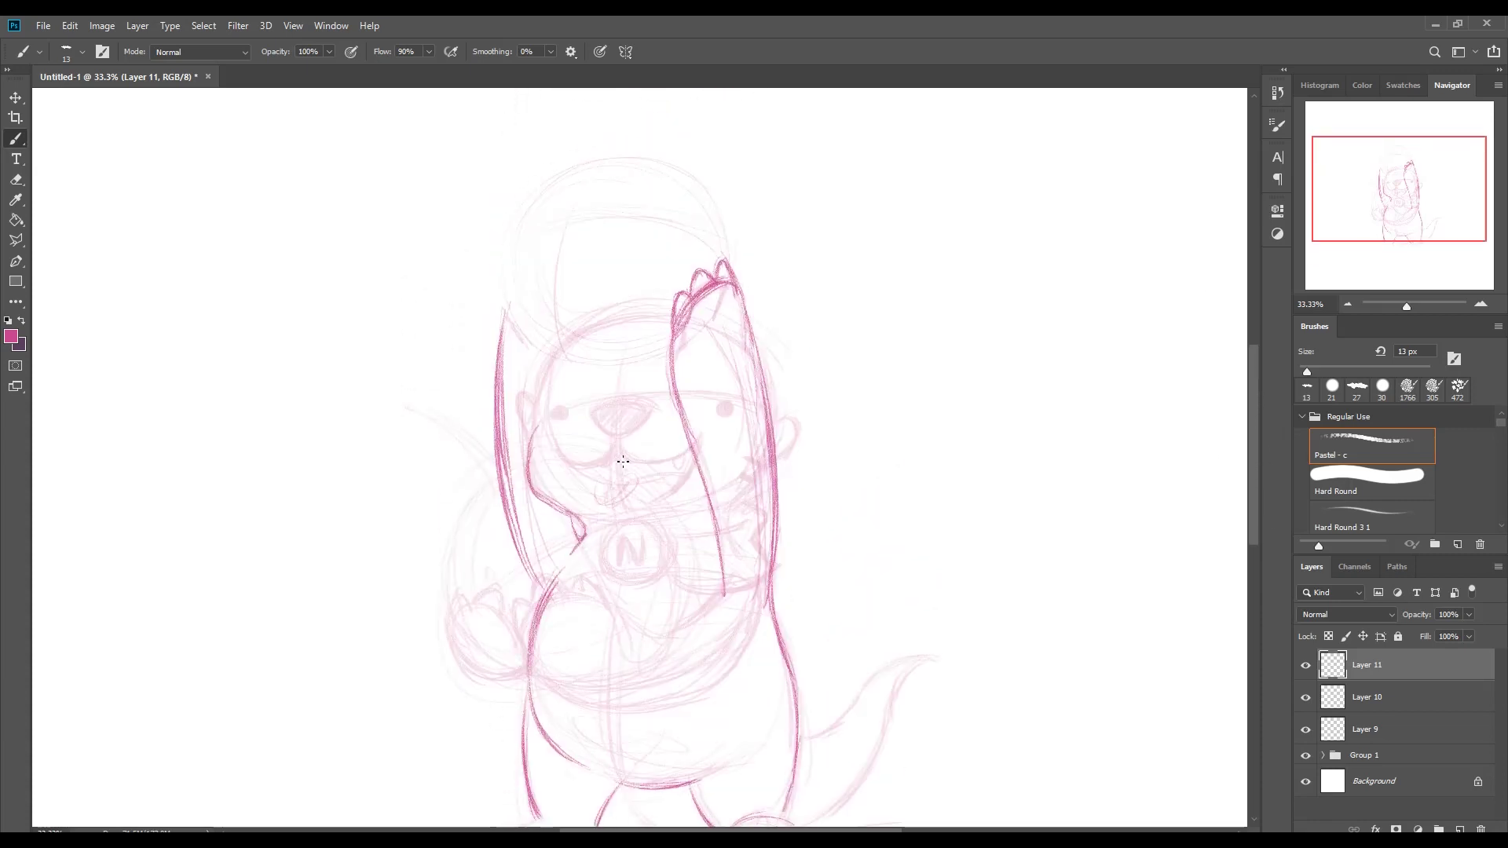
drag(563, 609, 526, 746)
drag(543, 591, 502, 405)
scroll(525, 488, up, 5)
Step: Outline the hat as a large ellipse with a curved stalk, and draw both ears
mouse_move(509, 470)
mouse_down()
mouse_move(503, 488)
mouse_move(633, 511)
mouse_move(621, 311)
mouse_move(721, 213)
mouse_up()
mouse_move(718, 223)
mouse_down()
mouse_move(652, 312)
mouse_move(727, 393)
mouse_up()
drag(582, 352, 562, 485)
drag(541, 373, 676, 364)
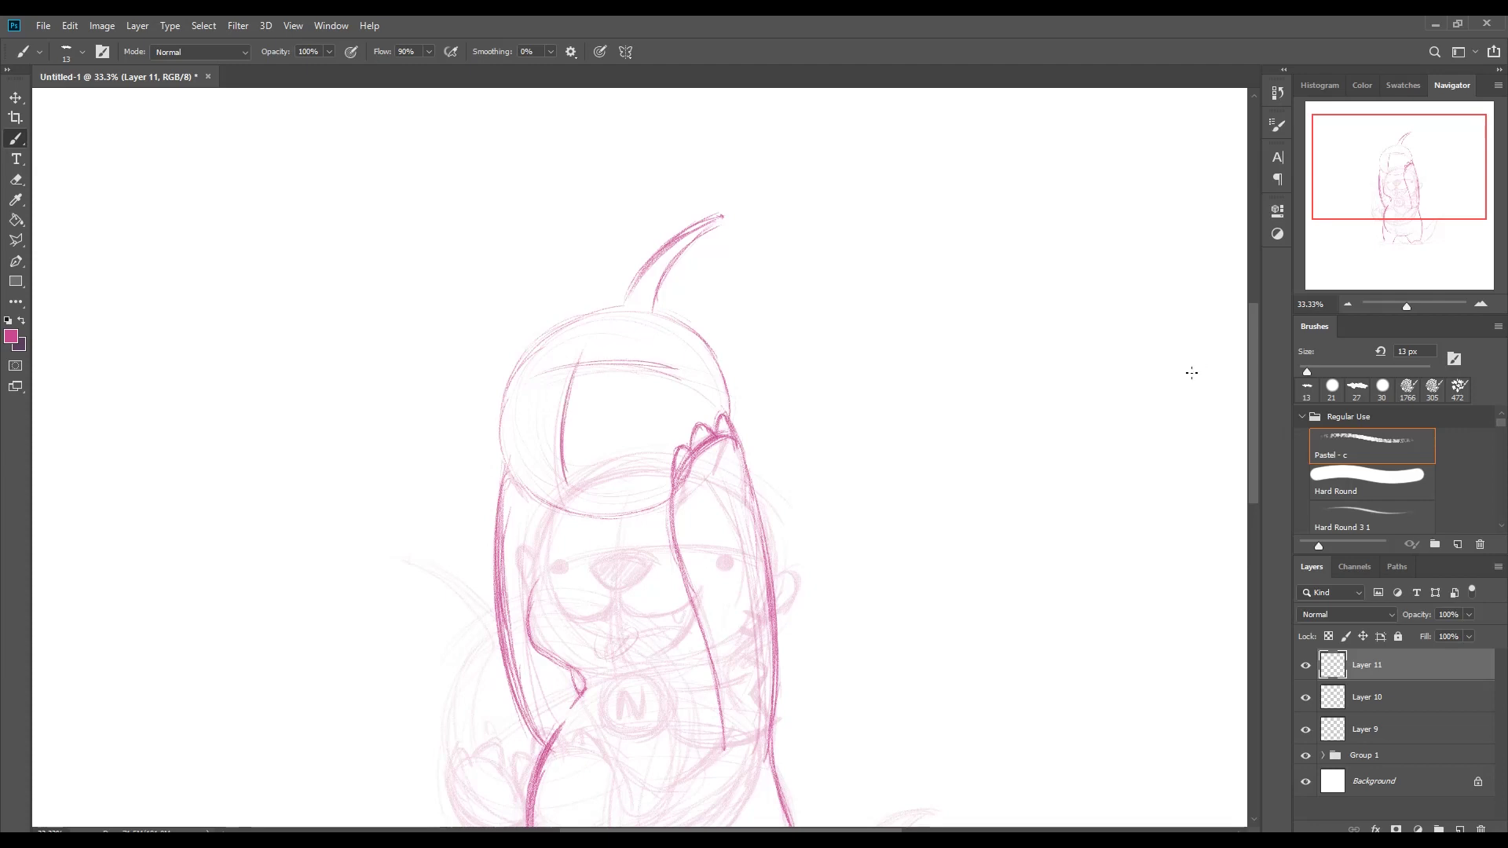
scroll(1188, 370, down, 6)
drag(528, 424, 584, 498)
drag(546, 324, 534, 397)
drag(778, 384, 785, 418)
drag(760, 324, 775, 387)
Step: Circle the N badge, draw the collar strokes and left paw, and darken the collar
mouse_move(632, 482)
mouse_down()
mouse_move(615, 491)
mouse_move(621, 525)
mouse_move(658, 528)
mouse_up()
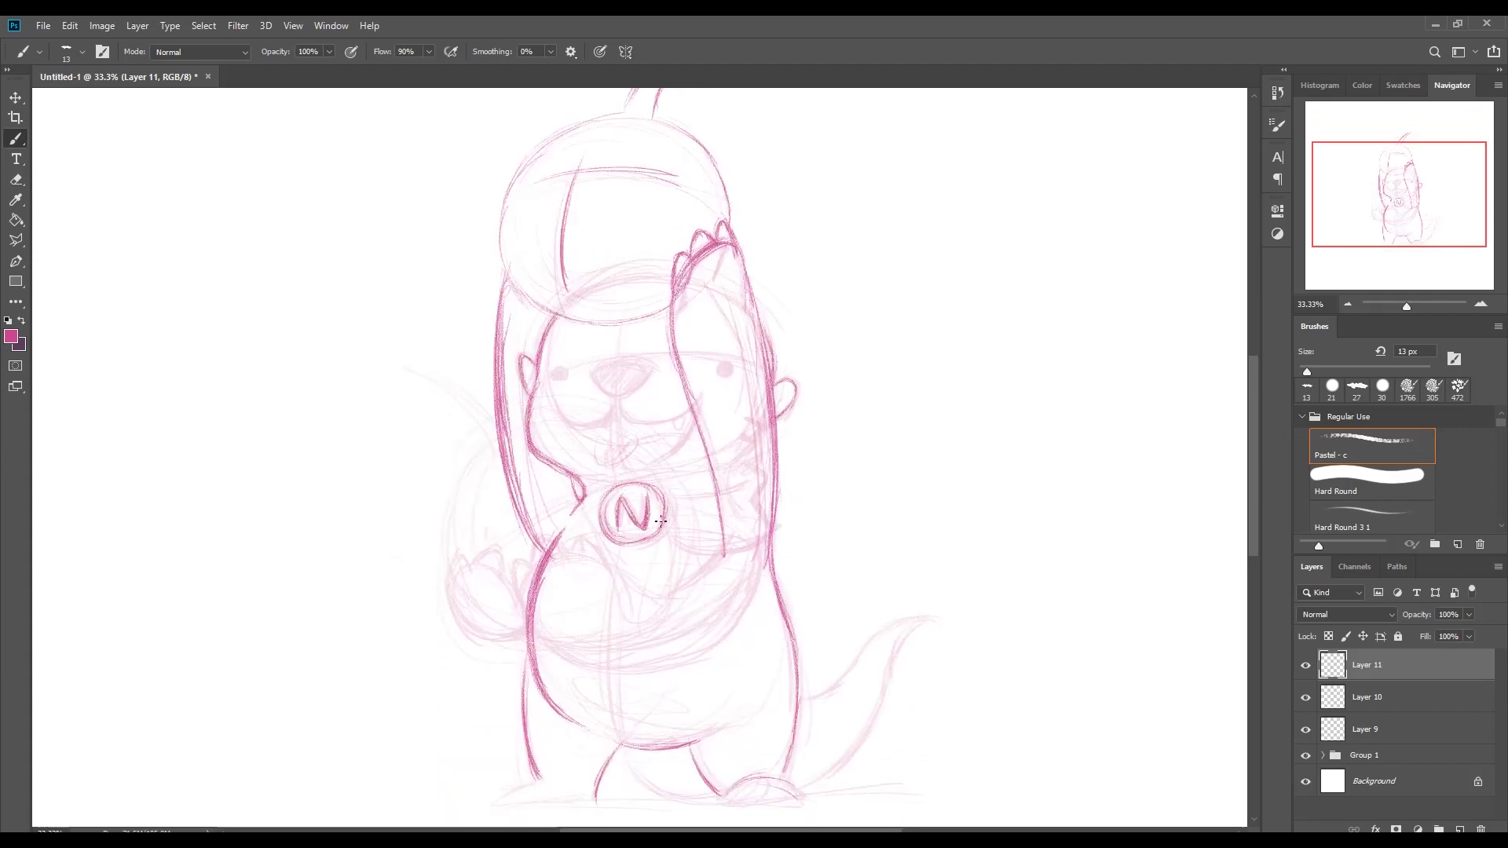
mouse_move(587, 487)
mouse_down()
mouse_move(578, 501)
mouse_move(714, 480)
mouse_up()
drag(669, 540, 723, 550)
drag(666, 498, 716, 476)
mouse_move(555, 540)
mouse_down()
mouse_move(603, 527)
mouse_move(555, 550)
mouse_up()
drag(581, 488, 608, 553)
drag(669, 503, 716, 479)
drag(669, 550, 721, 540)
Step: Draw a dark filled nose, a w-shaped mouth, and the tongue on a new layer
drag(613, 363, 641, 368)
mouse_move(561, 406)
mouse_down()
mouse_move(675, 421)
mouse_move(695, 405)
mouse_move(679, 409)
mouse_up()
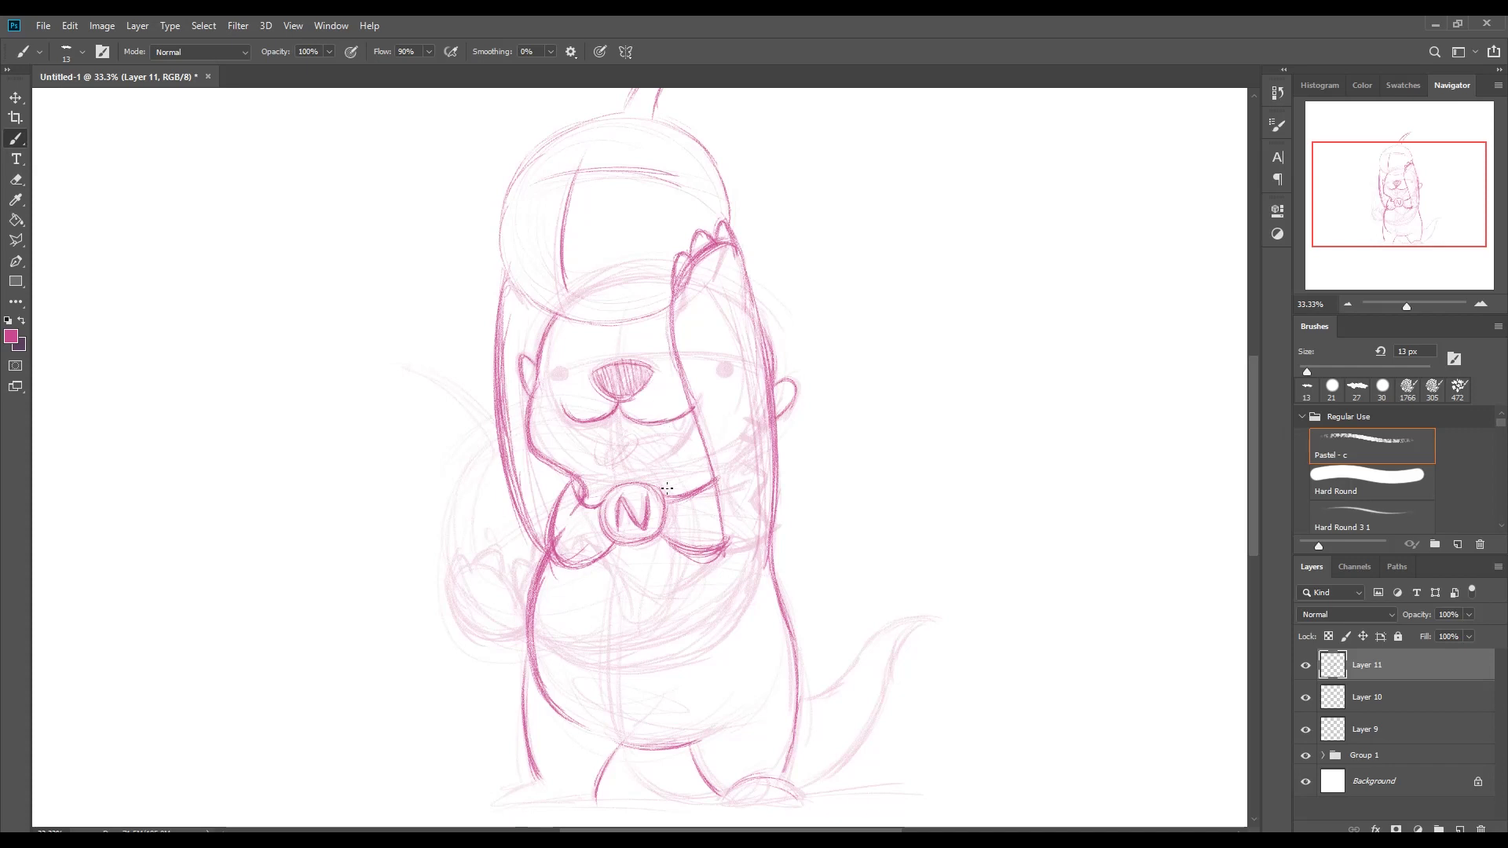
key(ctrl+shift+alt+n)
mouse_move(593, 428)
mouse_down()
mouse_move(643, 428)
mouse_move(612, 446)
mouse_move(685, 419)
mouse_move(581, 418)
mouse_up()
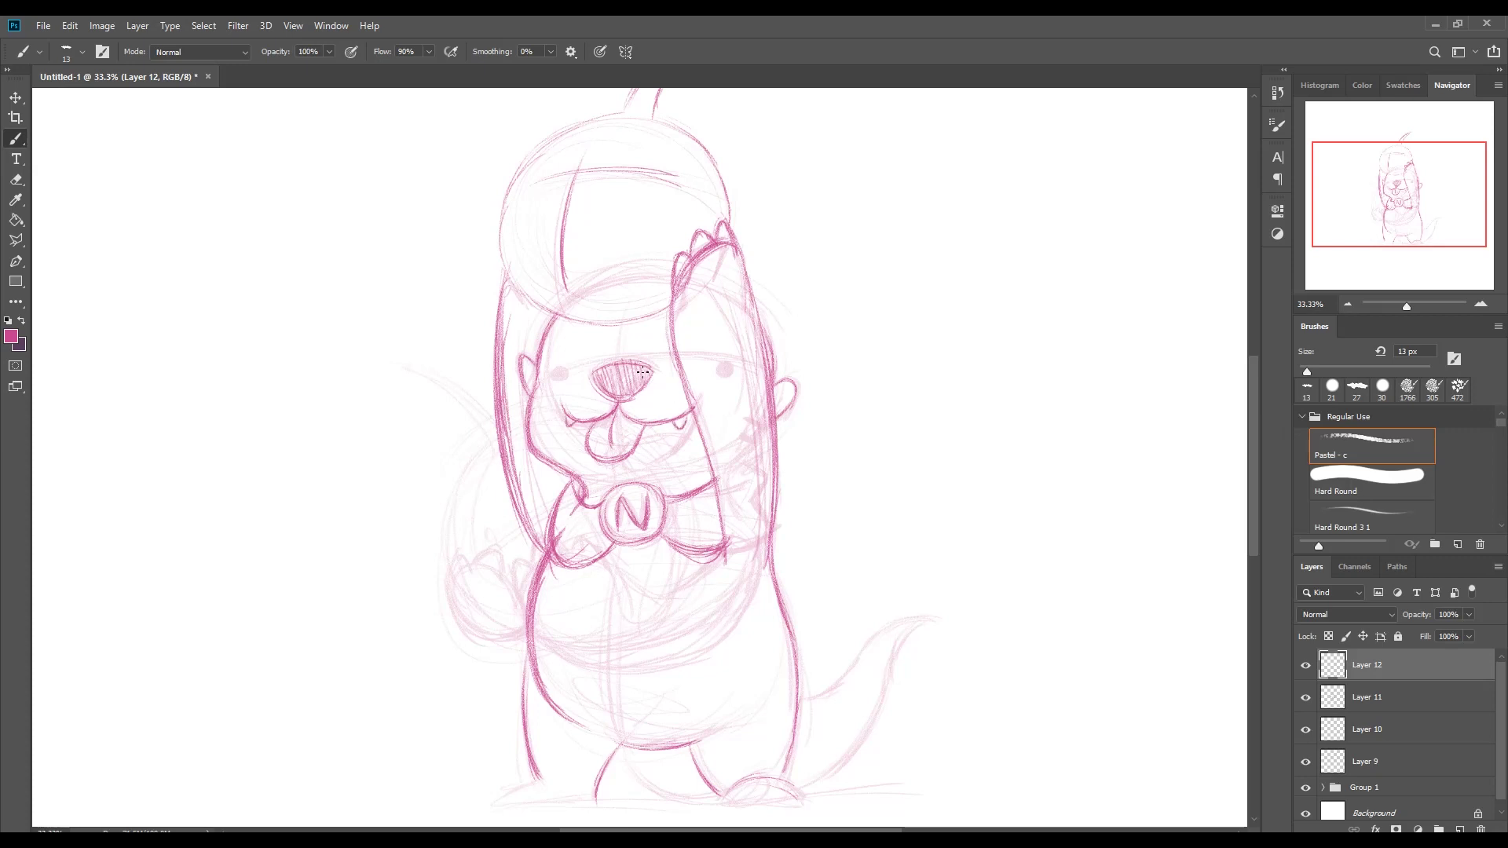
Step: Outline the feet, extend the ground line both ways, and darken the tail
scroll(612, 511, down, 3)
mouse_move(518, 670)
mouse_down()
mouse_move(597, 670)
mouse_move(510, 669)
mouse_move(534, 668)
mouse_up()
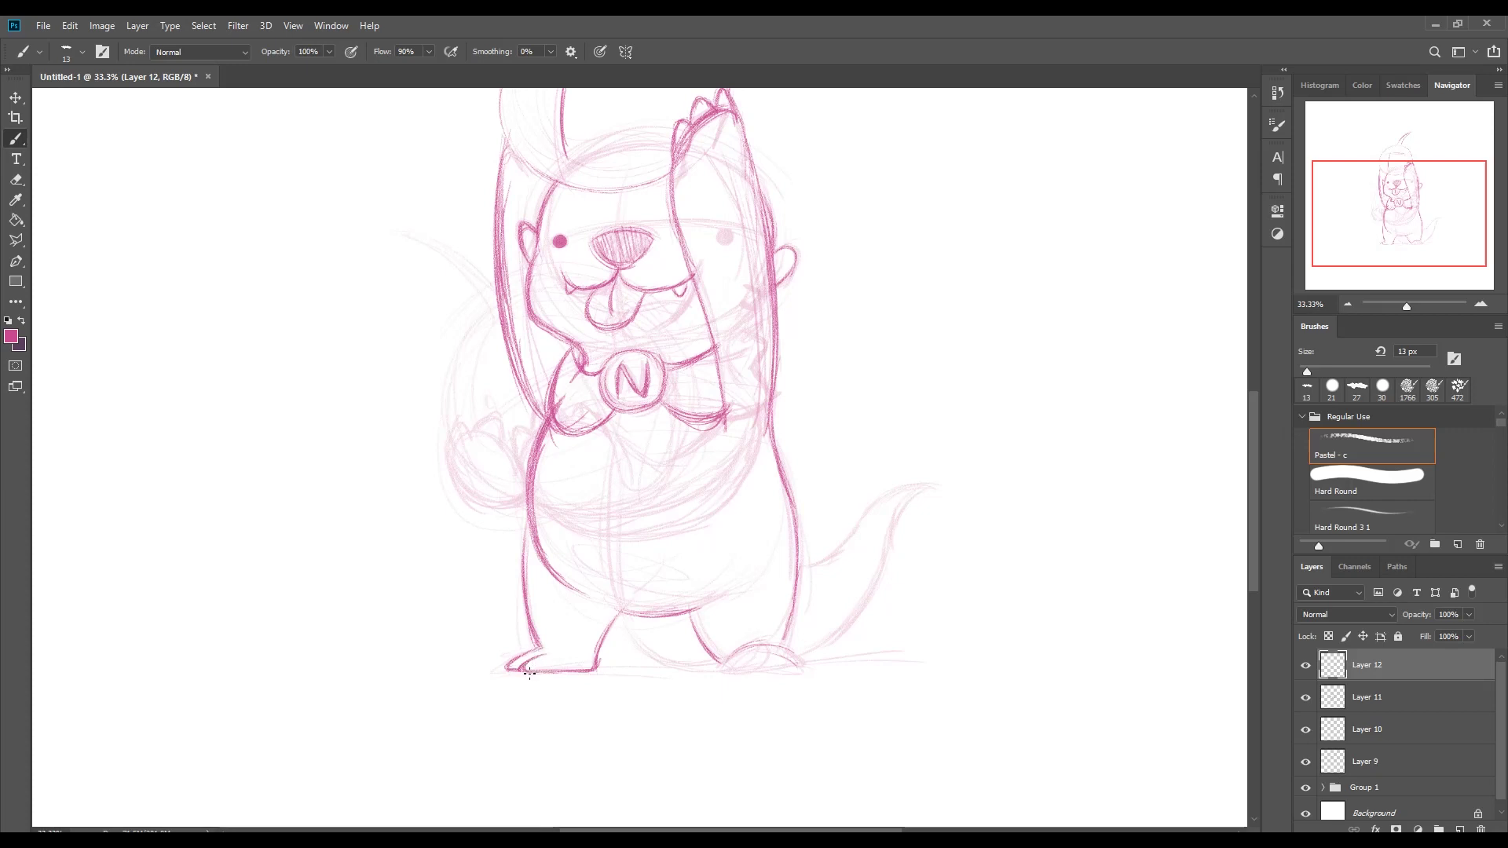
mouse_move(773, 667)
mouse_down()
mouse_move(724, 670)
mouse_move(780, 665)
mouse_up()
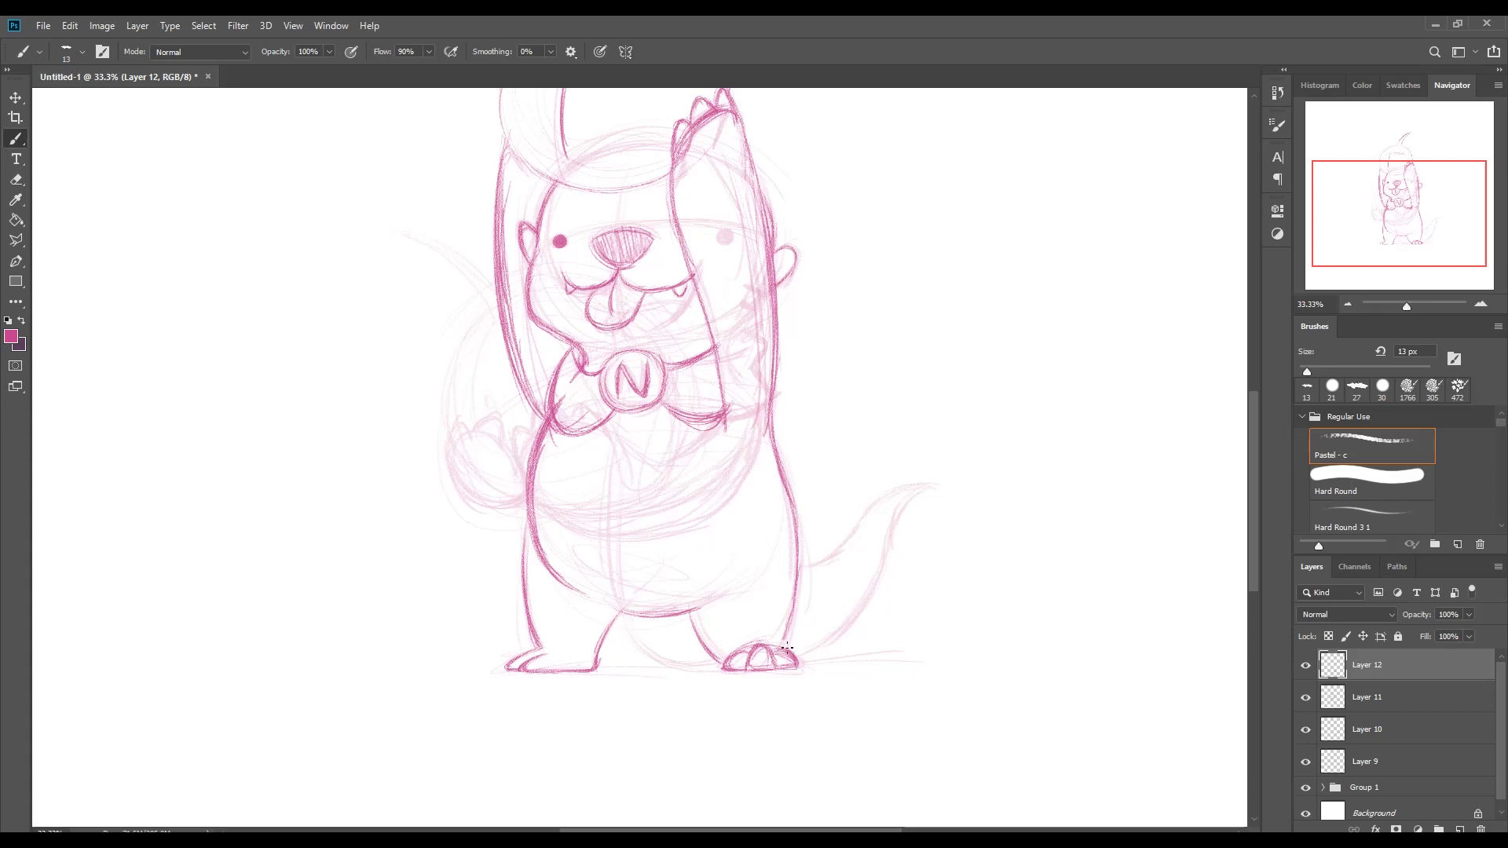
drag(791, 669, 876, 666)
drag(681, 671, 462, 670)
mouse_move(928, 491)
mouse_down()
mouse_move(889, 561)
mouse_move(932, 490)
mouse_up()
Step: On Layer 13, draw a pom-pom ball at the stalk tip and fuzzy curls around the hat
key(ctrl+shift+alt+n)
scroll(599, 643, up, 5)
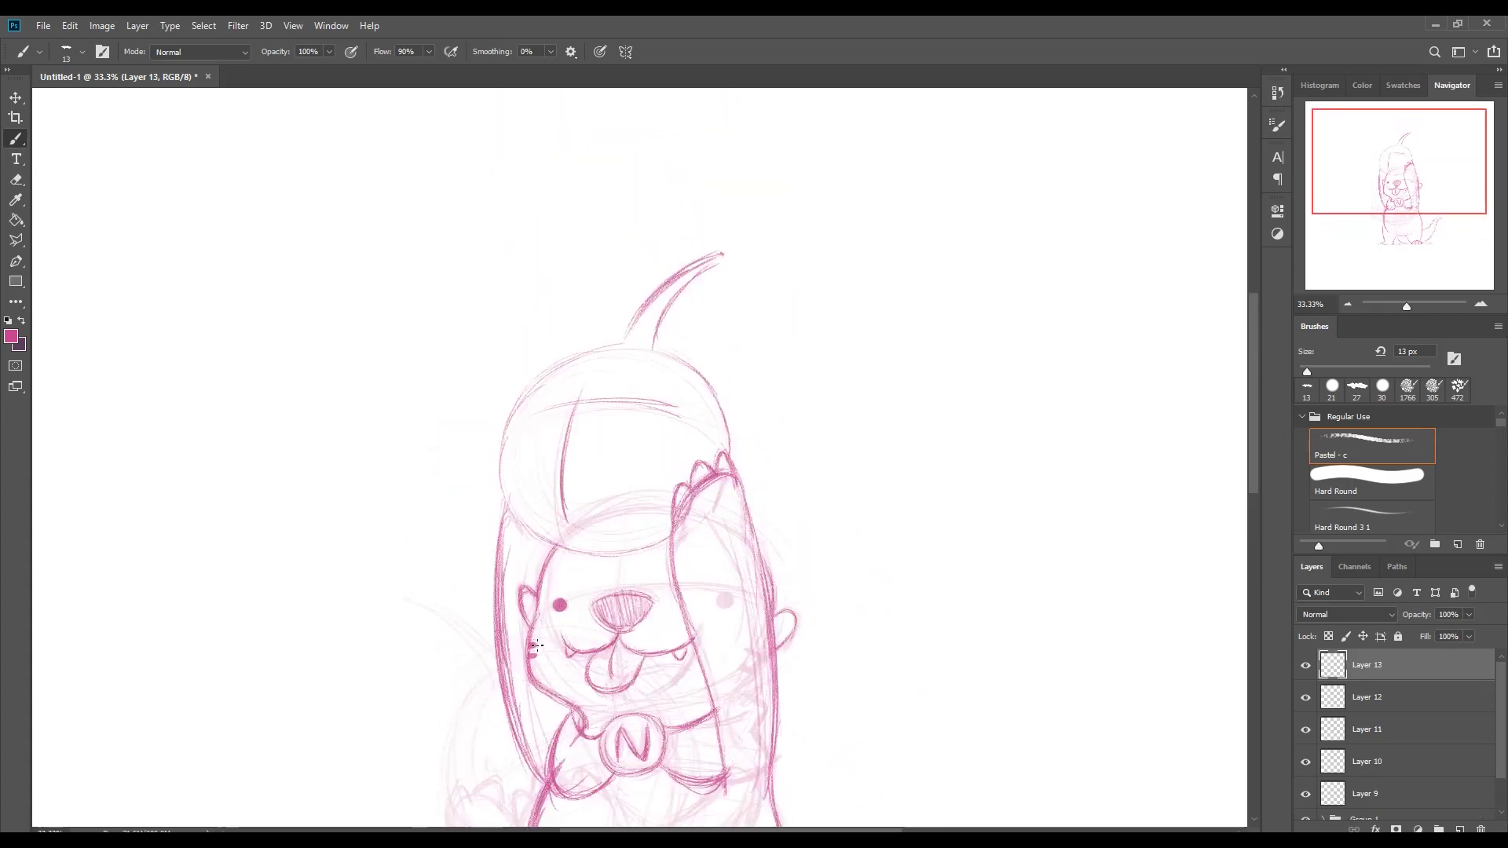
mouse_move(721, 249)
mouse_down()
mouse_move(758, 236)
mouse_move(722, 253)
mouse_up()
mouse_move(624, 334)
mouse_down()
mouse_move(585, 350)
mouse_move(688, 358)
mouse_up()
drag(587, 346, 540, 362)
drag(681, 349, 722, 392)
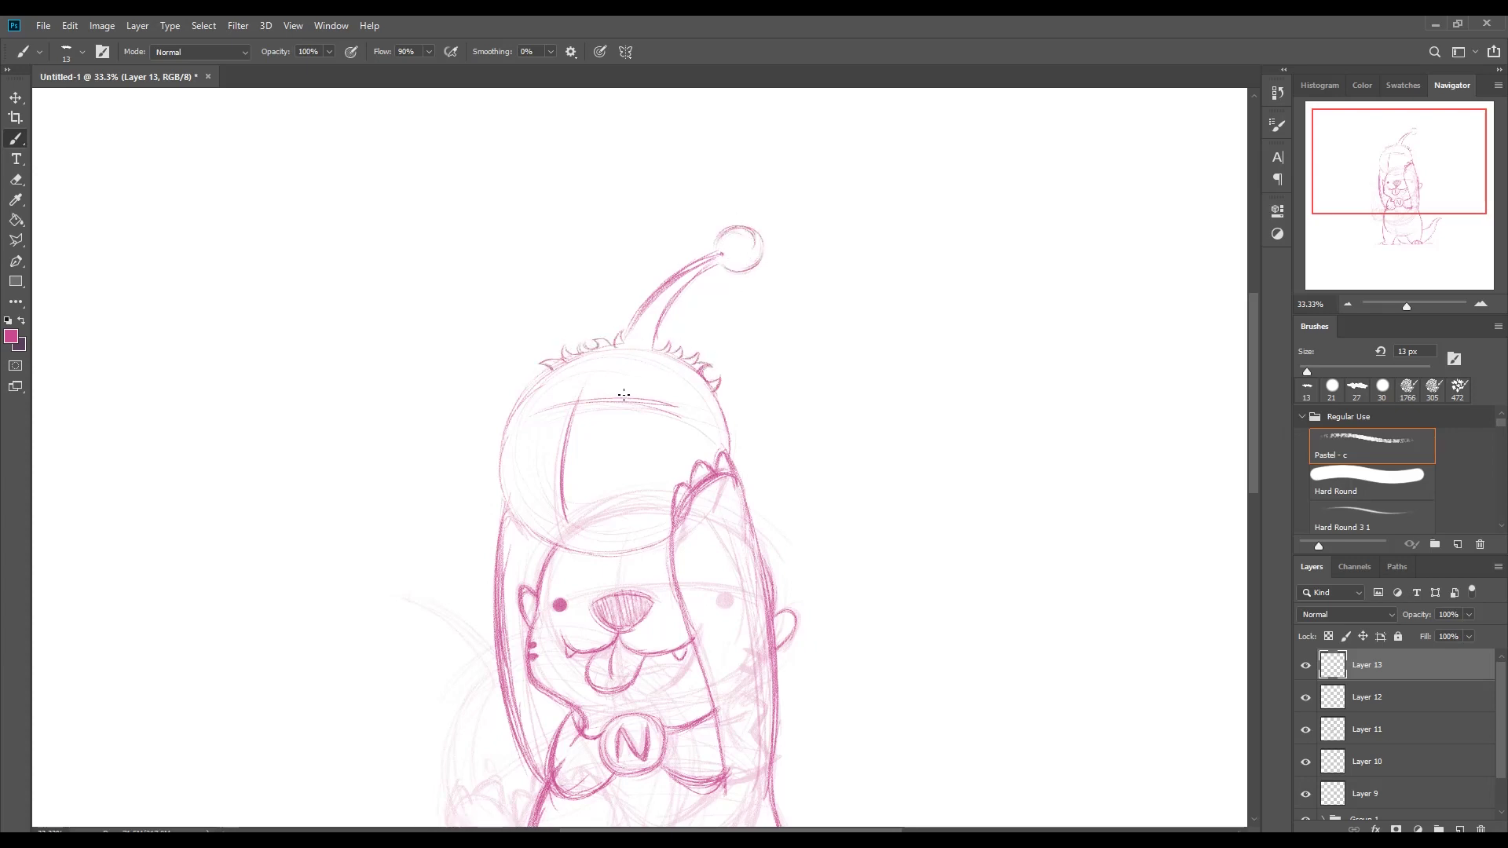
drag(542, 365, 533, 381)
drag(719, 392, 748, 464)
mouse_move(550, 375)
mouse_down()
mouse_move(523, 385)
mouse_move(502, 444)
mouse_move(519, 522)
mouse_move(539, 544)
mouse_move(615, 561)
mouse_move(661, 542)
mouse_up()
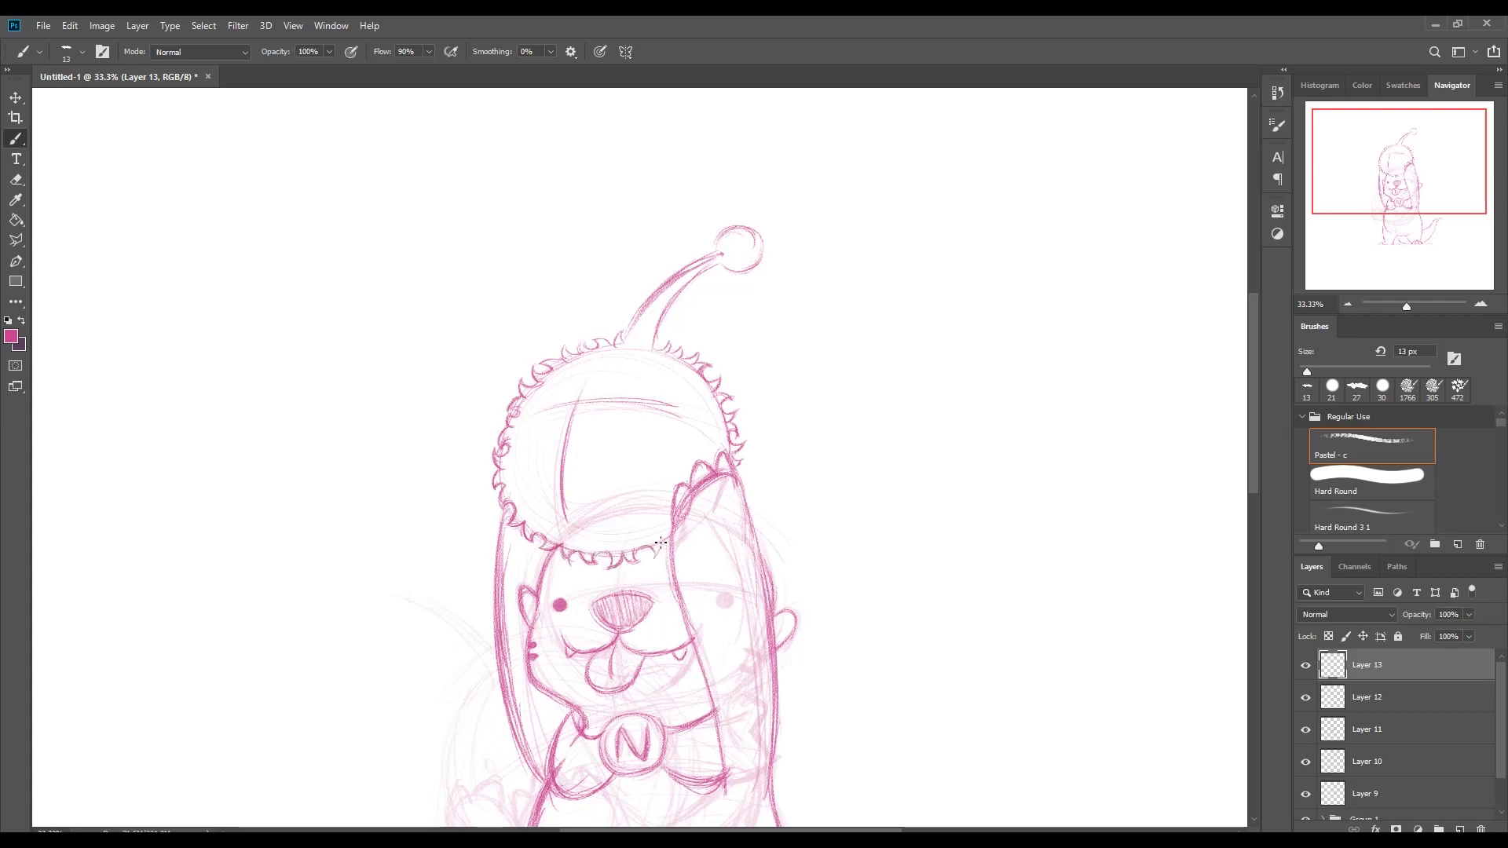
Step: On Layer 14, draw a small mouth and two eyes on the hat
key(ctrl+shift+alt+n)
drag(560, 437, 670, 452)
click(673, 424)
drag(1255, 428, 1257, 456)
click(293, 25)
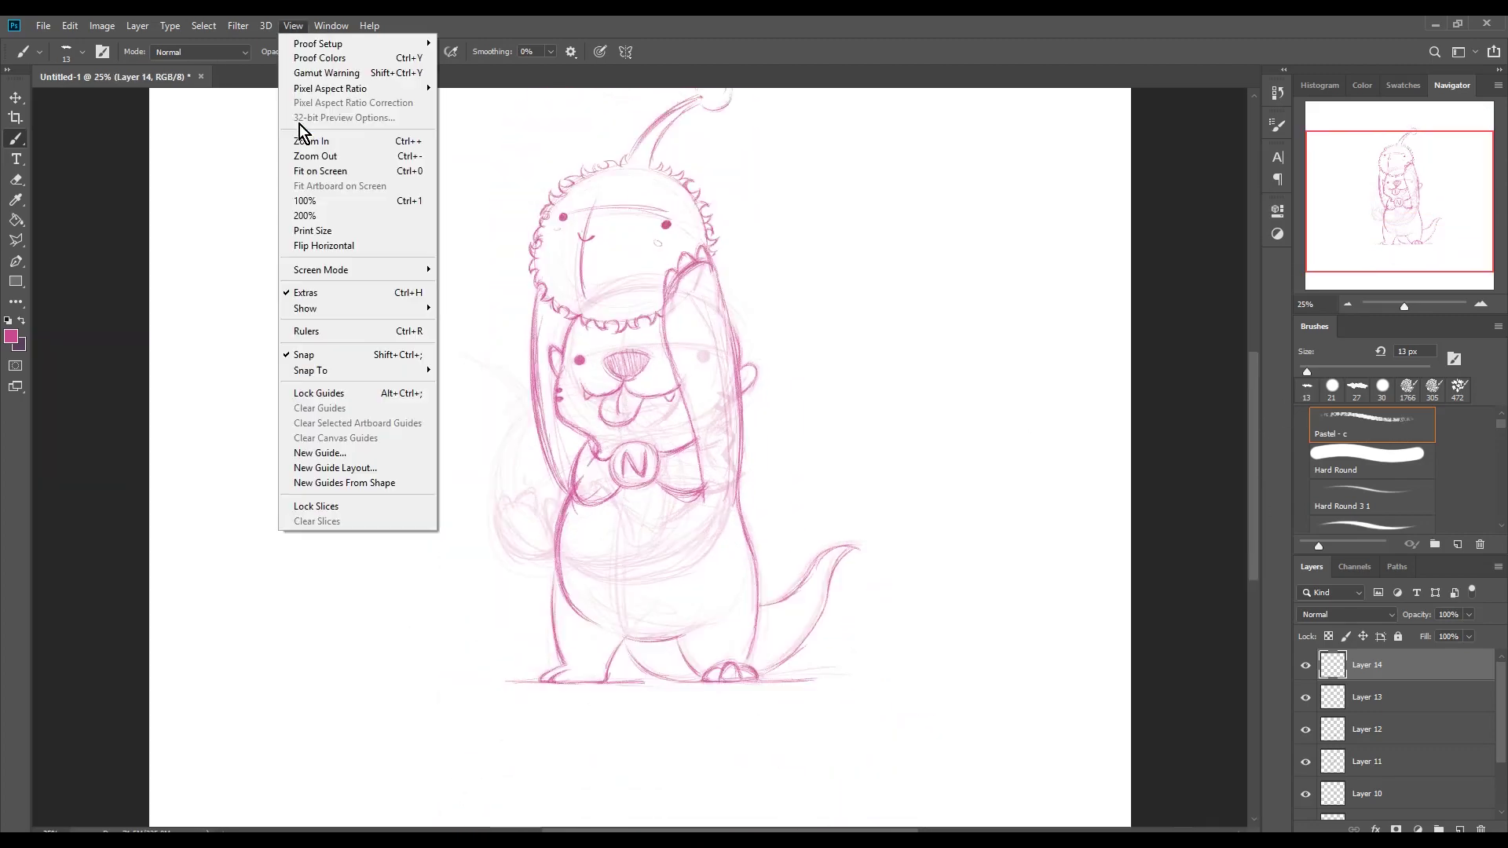
Step: Fit the drawing on screen, group and fade the refinement layers, then add Layer 15 in Group 4
click(338, 151)
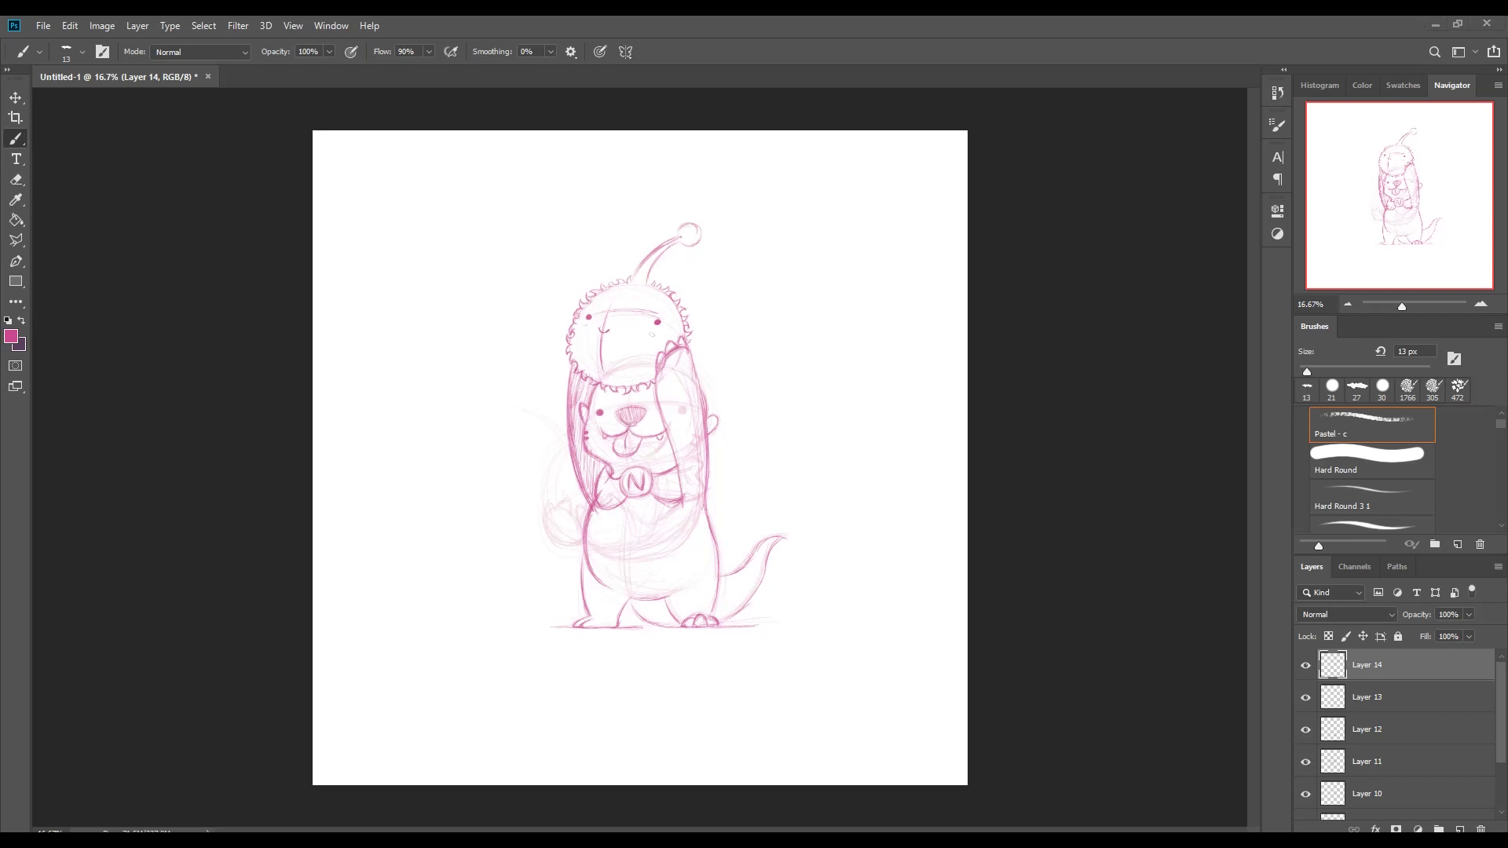
key(ctrl+g)
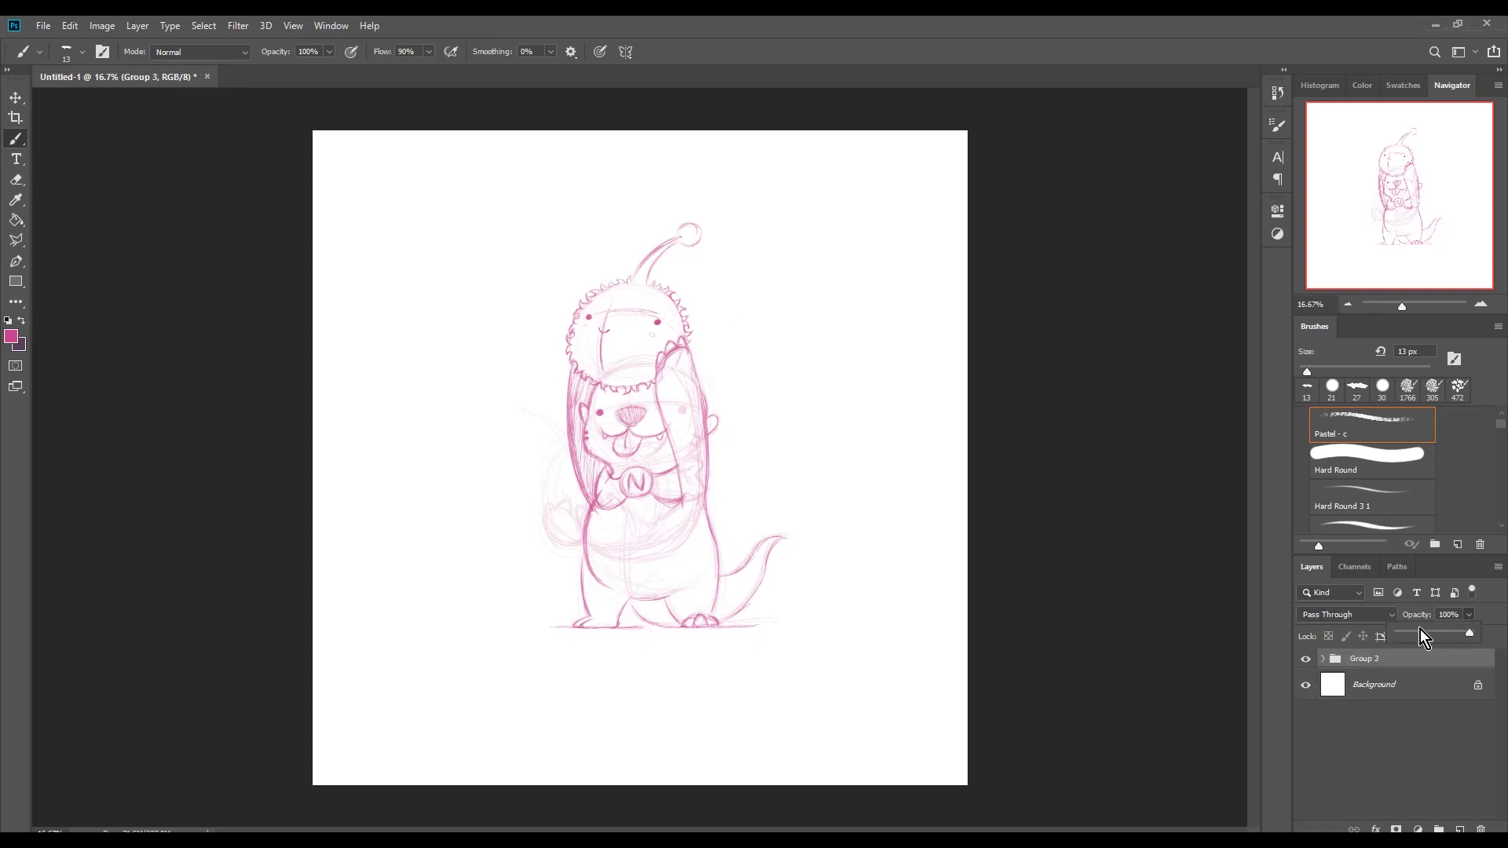
drag(1418, 614, 1390, 614)
key(ctrl+shift+n)
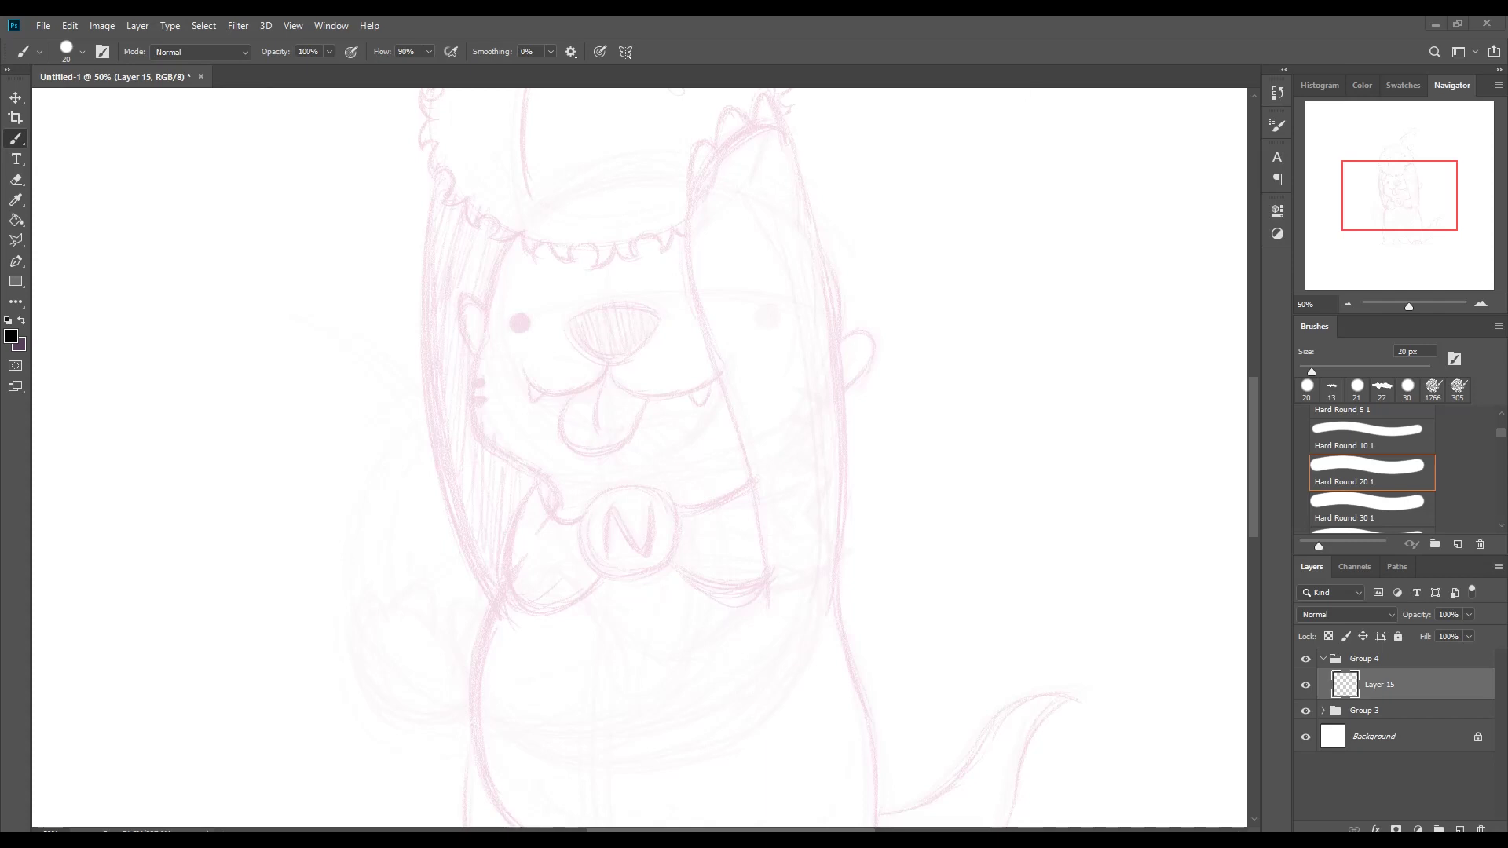
Step: Undo two stray black brush strokes and zoom in on the otter's face
scroll(170, 223, up, 1)
scroll(757, 309, up, 4)
key(bracketright)
drag(767, 703, 839, 713)
key(ctrl+z)
drag(756, 223, 767, 703)
key(ctrl+z)
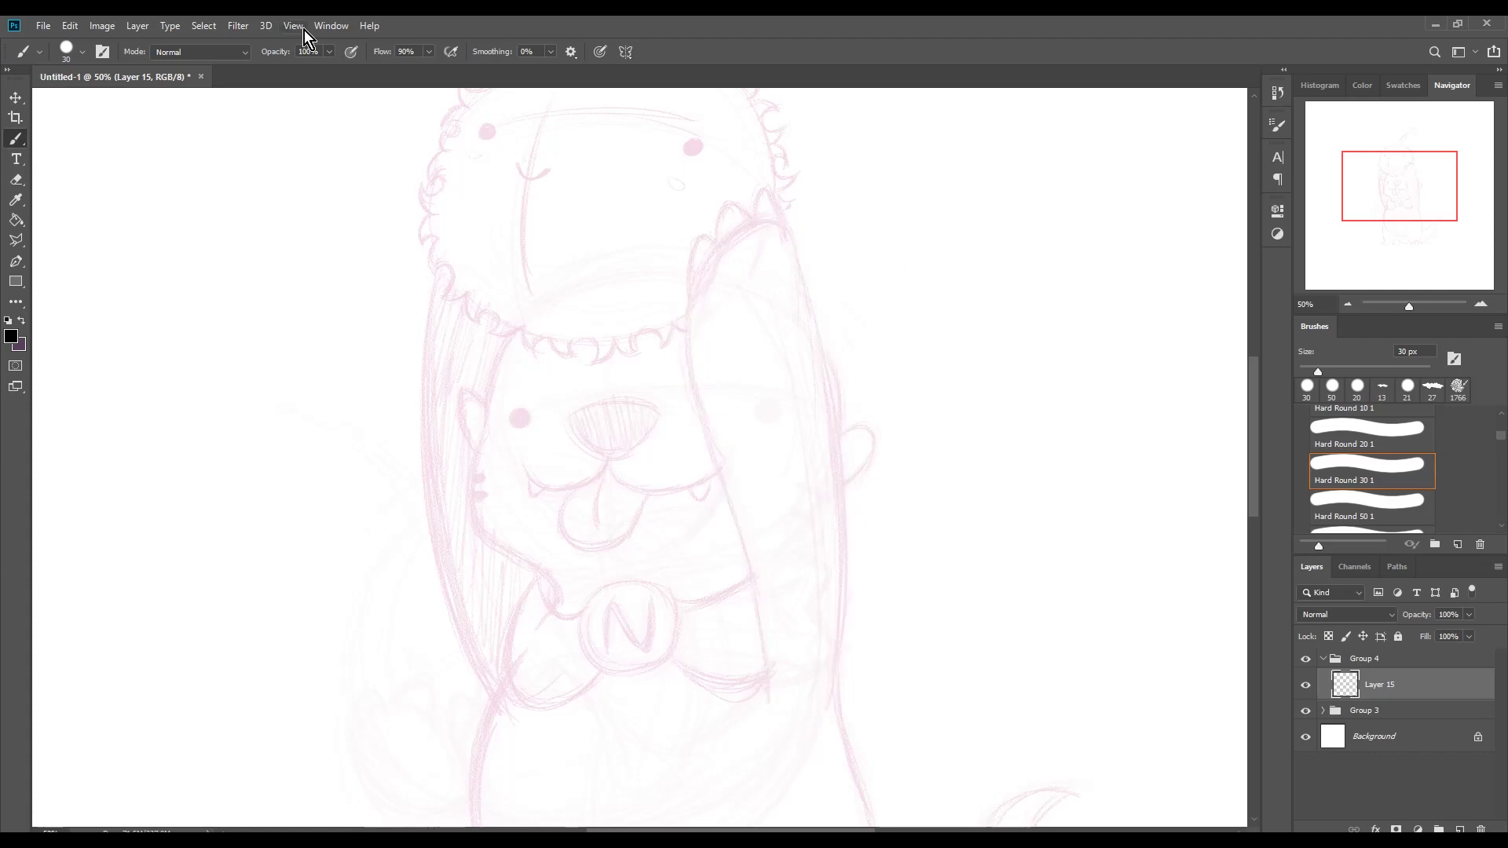
key(ctrl+equal)
key(ctrl+z)
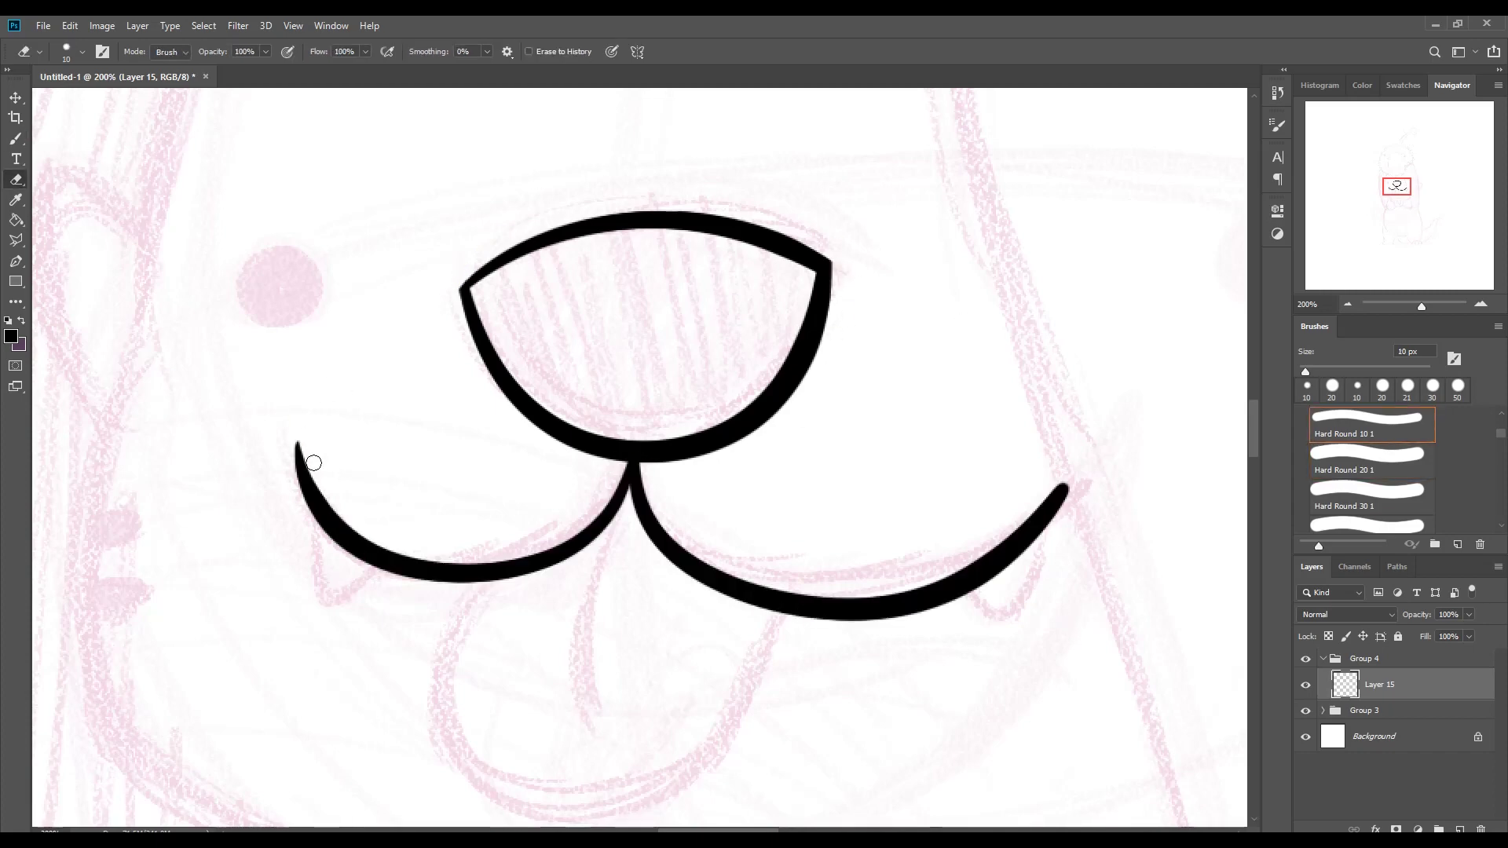
Step: Ink the two small fangs under the mouth, then the tongue's centre line on a new layer
key(b)
drag(322, 528, 373, 565)
drag(974, 588, 1021, 550)
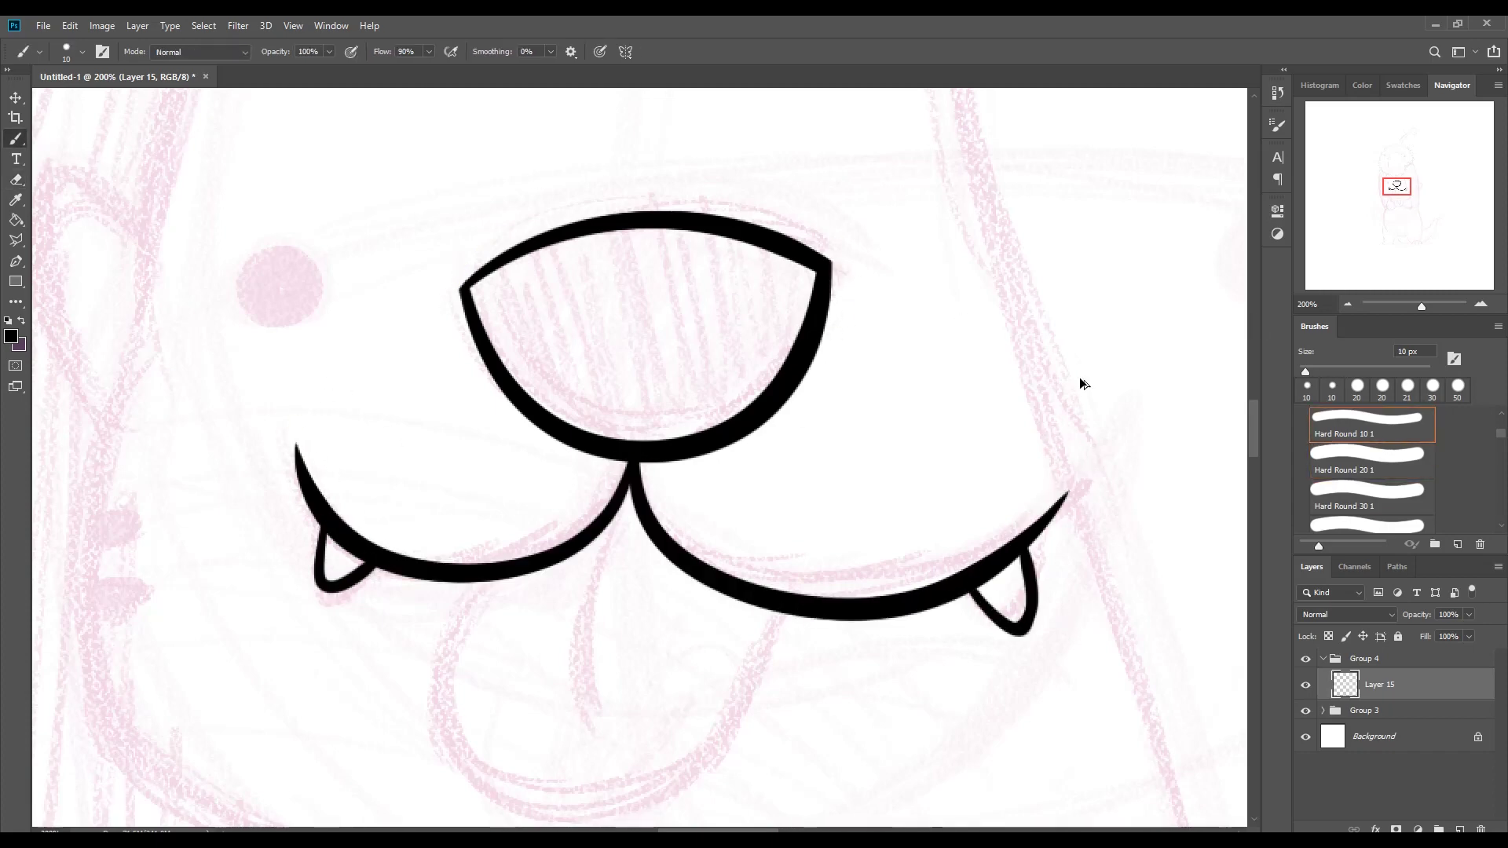
click(1278, 124)
drag(629, 350, 567, 594)
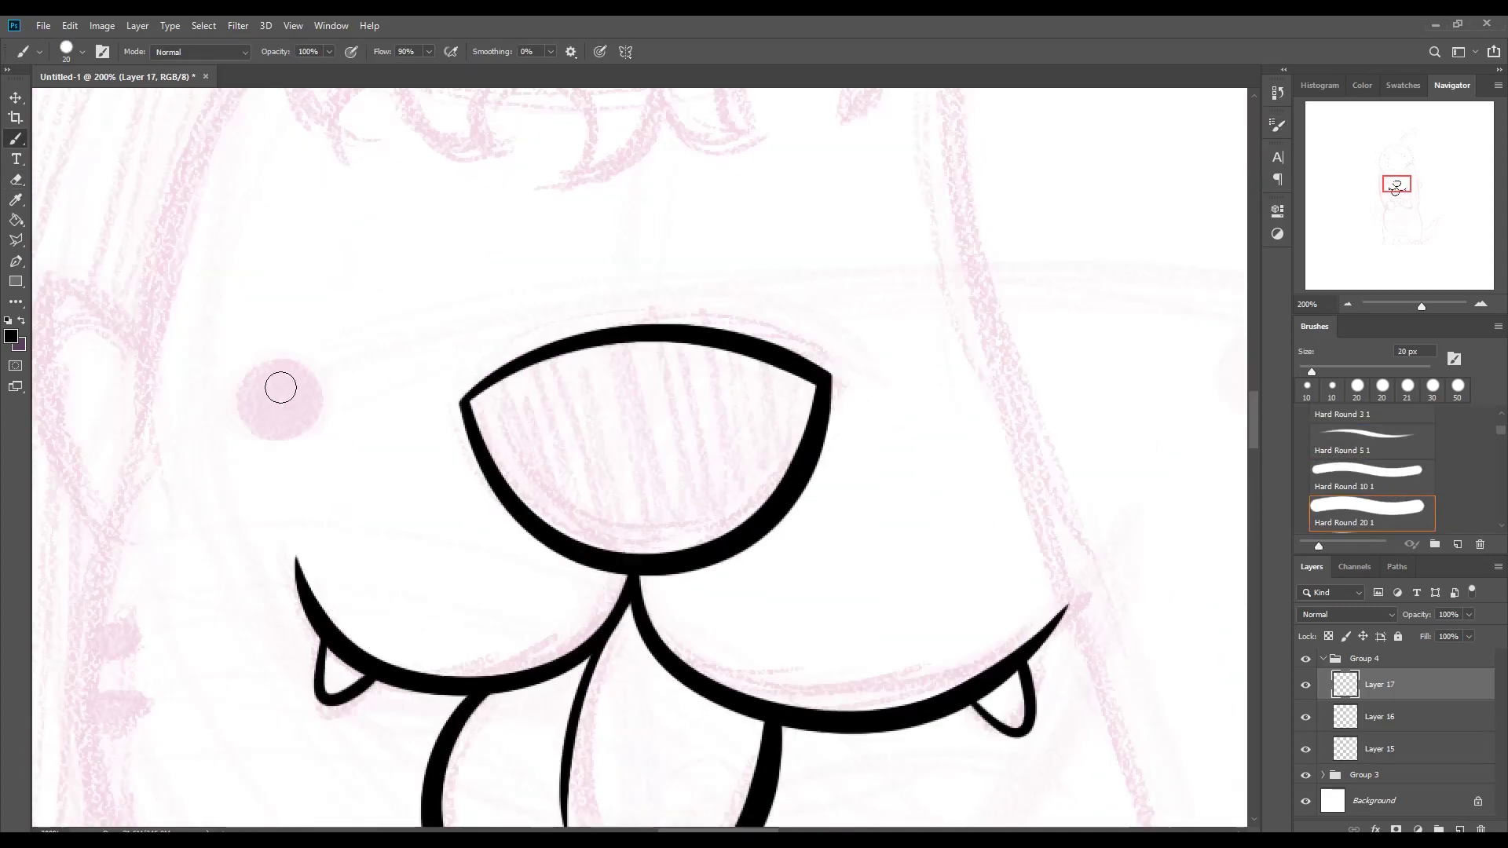
Step: With a 20 px brush, ink the eye dot, thicken the upper face outline and ink the ear
click(279, 396)
drag(577, 118, 892, 766)
drag(1255, 483, 1255, 425)
drag(727, 161, 597, 558)
drag(611, 420, 730, 160)
key(e)
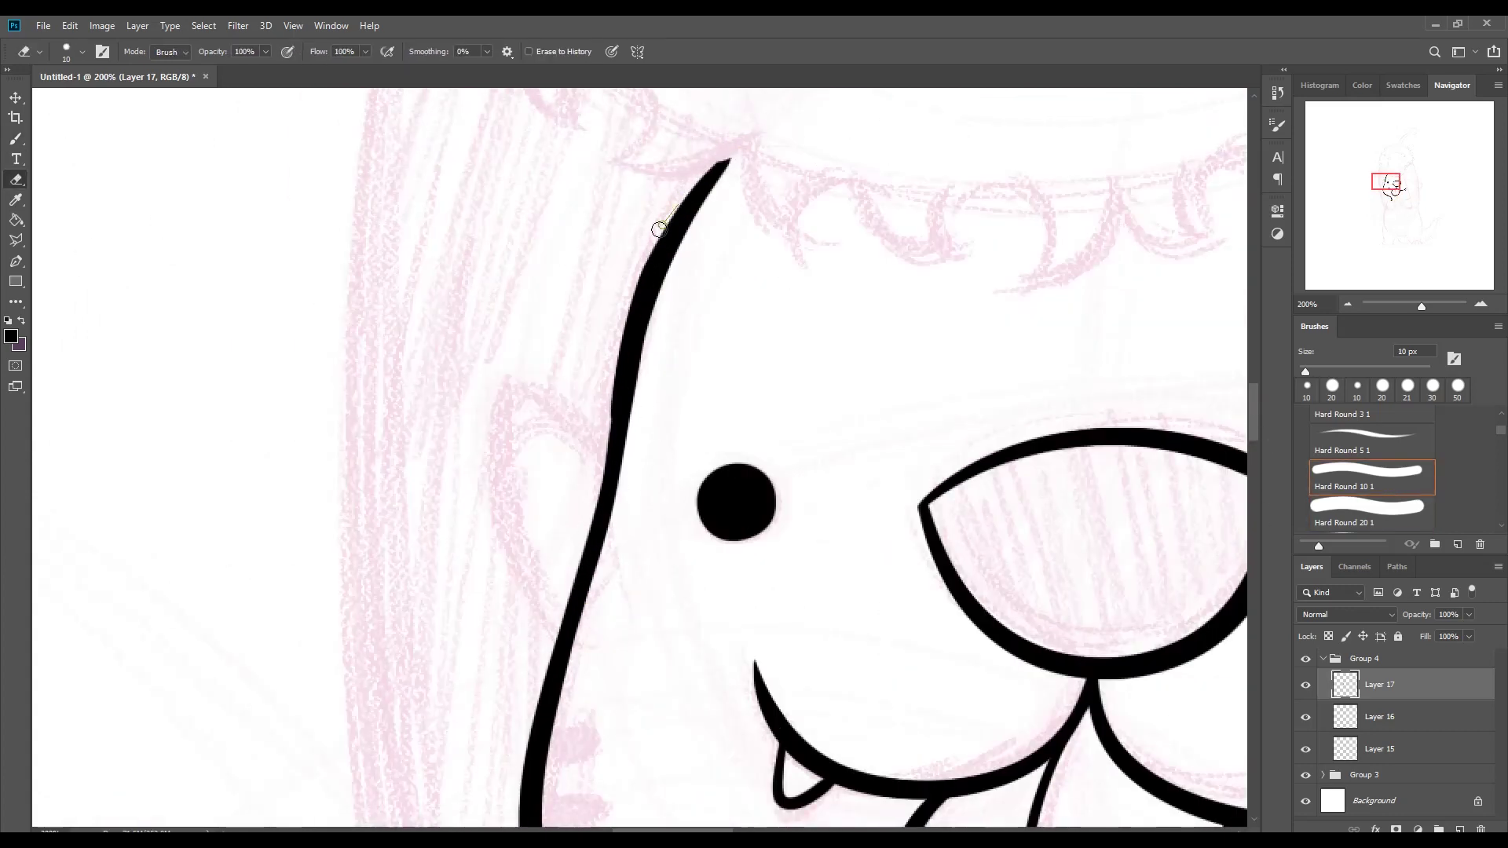
key(b)
scroll(888, 285, up, 1)
drag(597, 447, 561, 707)
scroll(629, 456, down, 10)
Step: On new layers, ink the circled N badge and the large curve joining it
key(ctrl+shift+n)
mouse_move(373, 322)
mouse_down()
mouse_move(351, 362)
mouse_move(435, 523)
mouse_move(593, 326)
mouse_up()
key(])
key(ctrl+z)
drag(434, 526, 479, 345)
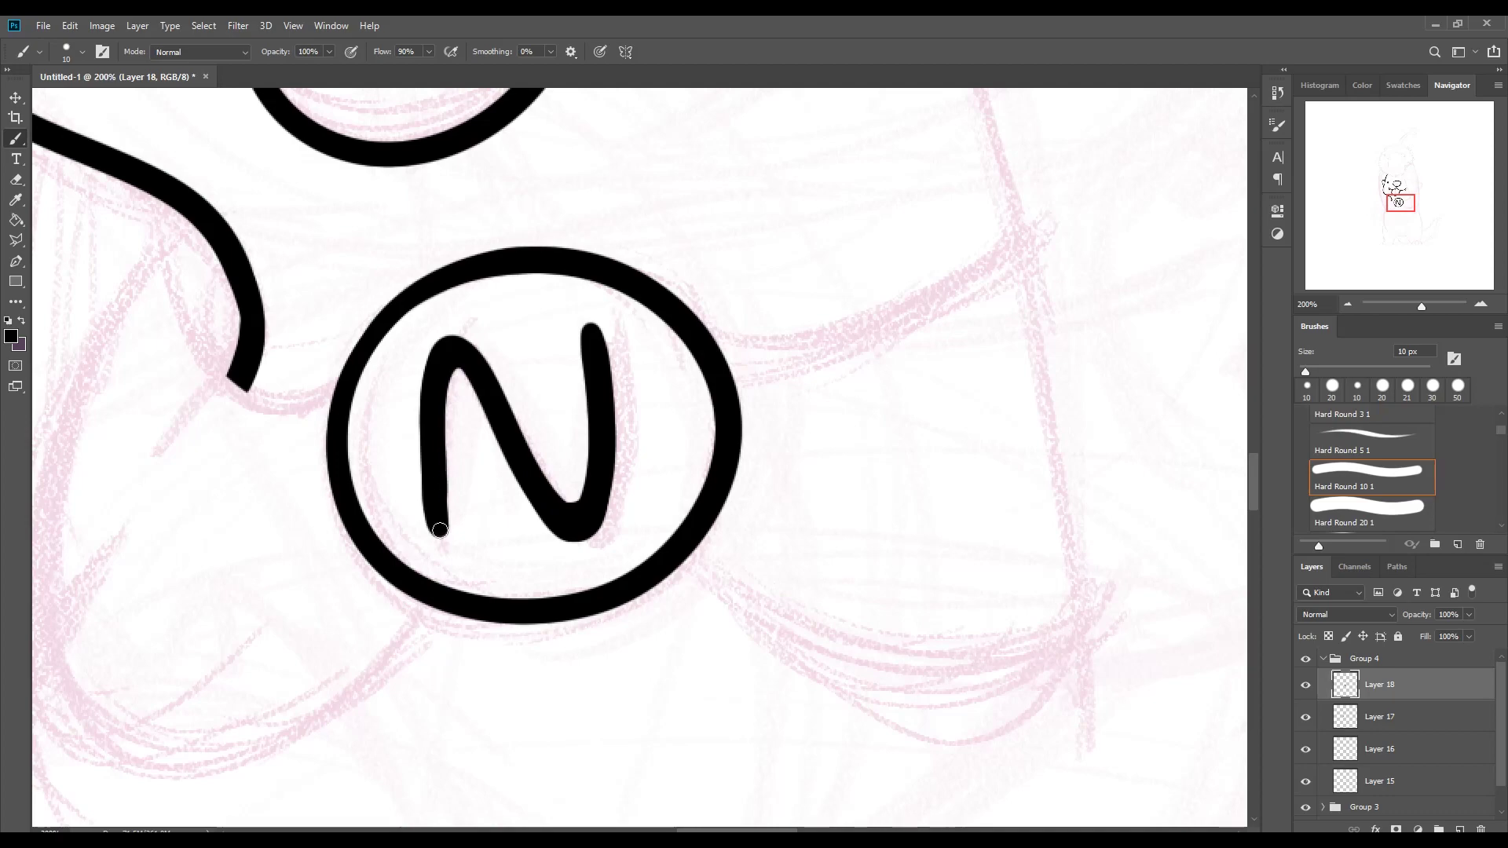
key(bracketright)
key(ctrl+shift+n)
scroll(440, 530, left, 5)
drag(763, 611, 506, 202)
mouse_move(504, 260)
mouse_down()
mouse_move(639, 369)
mouse_move(673, 360)
mouse_up()
Step: On a new layer, ink the long tail curve on the right of the figure
key(e)
scroll(484, 280, right, 10)
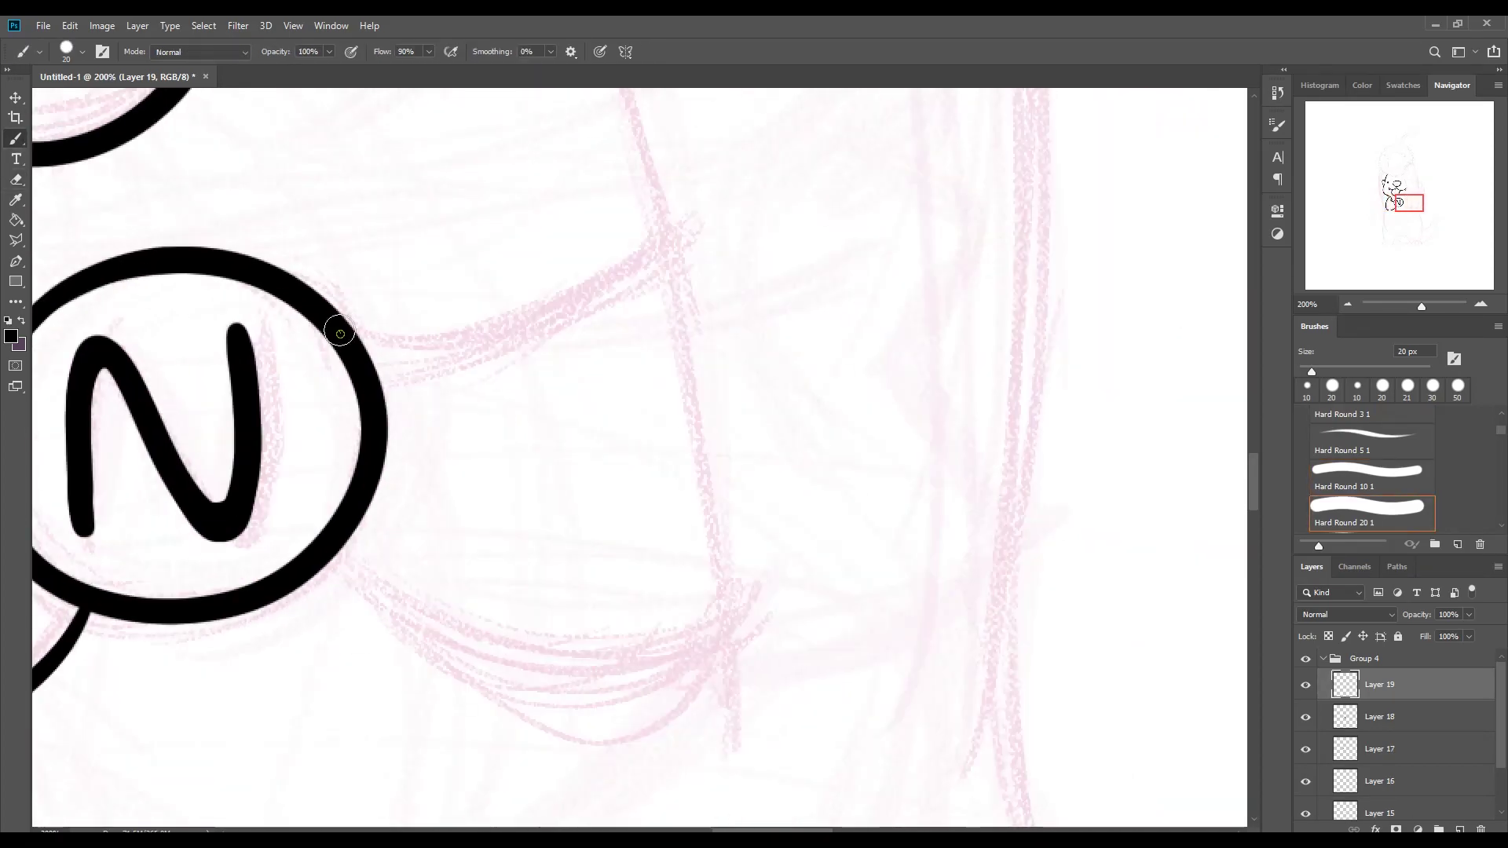
key(ctrl+minus)
key(ctrl+minus)
key(b)
key(ctrl+shift+n)
key(bracketright)
key(bracketright)
drag(672, 801, 733, 777)
key(ctrl+z)
key(ctrl+z)
key(ctrl+z)
key(ctrl+z)
scroll(781, 720, down, 3)
key(ctrl+plus)
key(ctrl+plus)
key(e)
key(bracketleft)
key(bracketleft)
scroll(750, 584, up, 10)
Step: Add a new layer, shrink the brush to 10 px and zoom in on the top of the head
key(b)
mouse_move(856, 440)
mouse_down()
mouse_move(685, 432)
mouse_move(542, 534)
mouse_move(412, 668)
mouse_up()
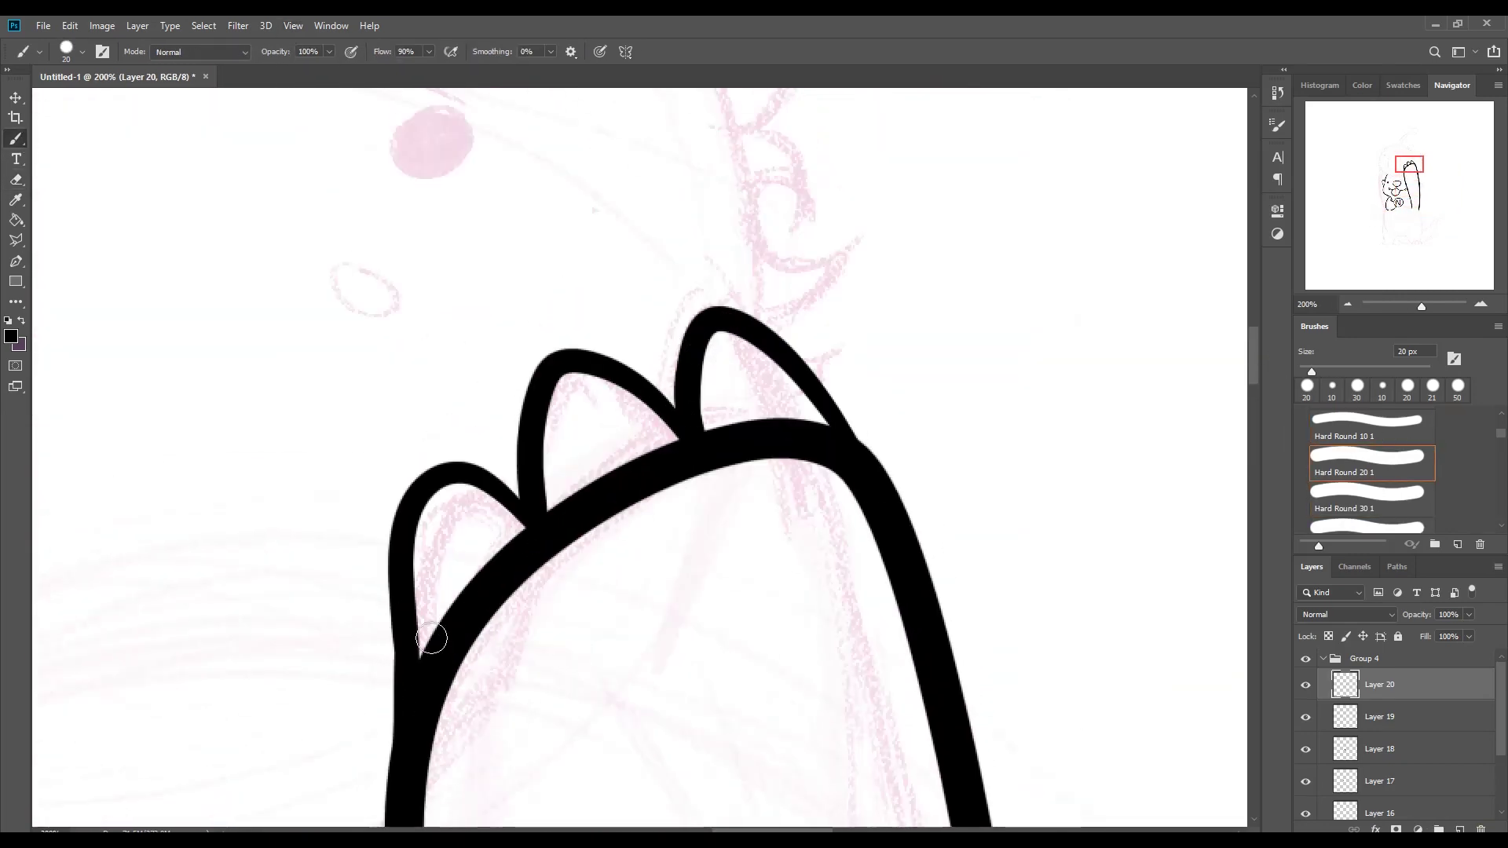
scroll(431, 639, down, 5)
key(ctrl+shift+n)
key(ctrl+shift+n)
scroll(835, 448, down, 5)
key(ctrl+minus)
key(bracketleft)
scroll(641, 456, left, 5)
key(ctrl+minus)
scroll(785, 471, up, 5)
key(ctrl+plus)
key(ctrl+plus)
key(ctrl+plus)
key(e)
key(ctrl+shift+n)
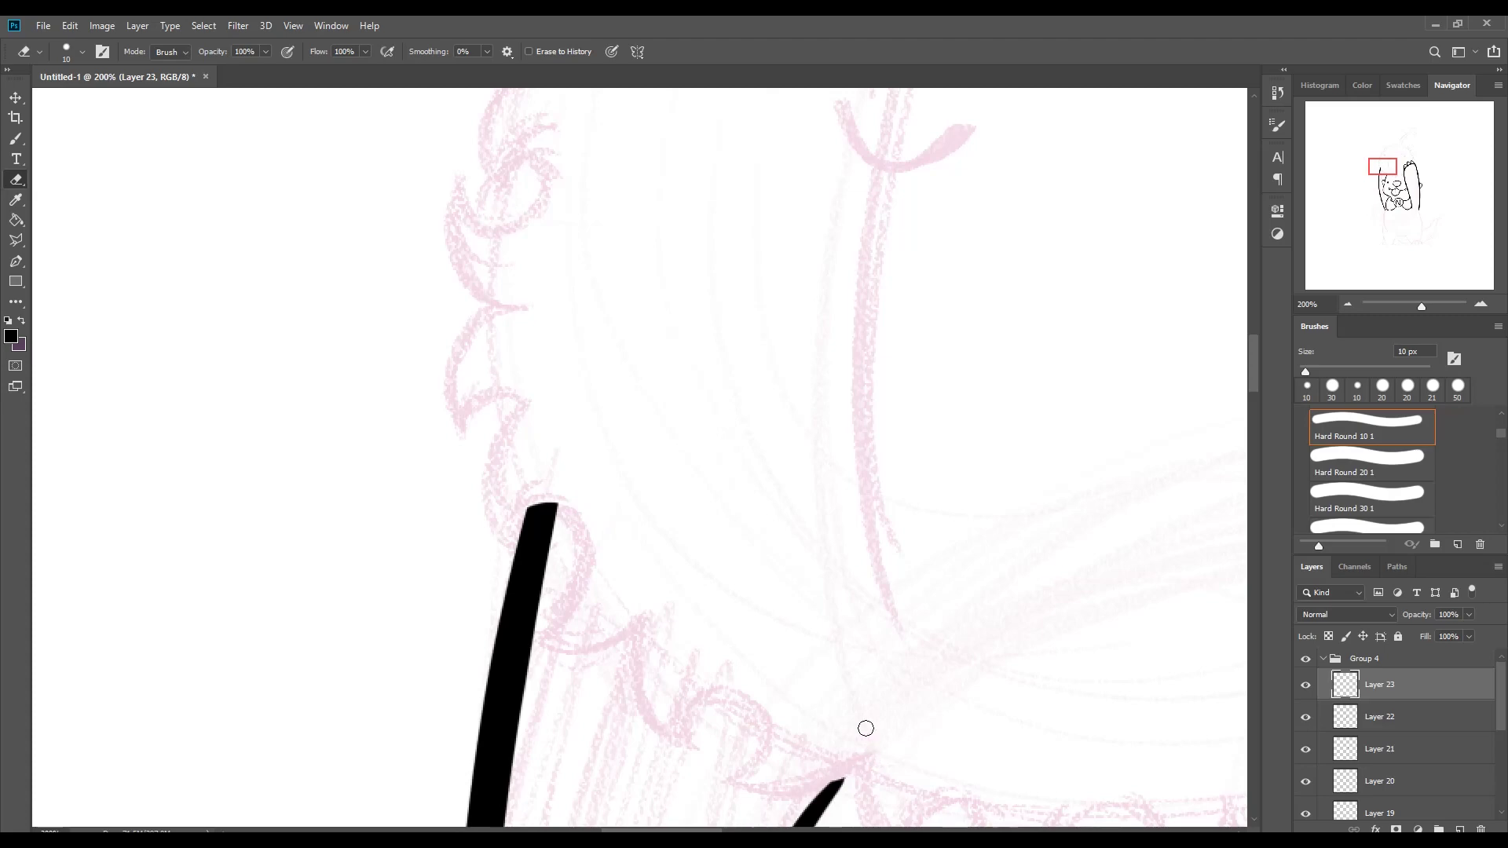
key(b)
Step: Ink the wavy curly trim up the hat's left edge and across the forehead
mouse_move(553, 507)
mouse_down()
mouse_move(511, 398)
mouse_move(582, 179)
mouse_up()
scroll(550, 314, up, 5)
mouse_move(585, 597)
mouse_down()
mouse_move(521, 421)
mouse_move(632, 395)
mouse_move(311, 704)
mouse_up()
mouse_move(435, 525)
mouse_down()
mouse_move(461, 411)
mouse_move(579, 296)
mouse_move(828, 290)
mouse_move(663, 471)
mouse_up()
mouse_move(514, 586)
mouse_down()
mouse_move(624, 523)
mouse_move(788, 691)
mouse_move(903, 777)
mouse_up()
mouse_move(903, 778)
mouse_down()
mouse_move(893, 244)
mouse_move(1000, 455)
mouse_move(976, 505)
mouse_move(974, 644)
mouse_move(1037, 133)
mouse_up()
mouse_move(620, 621)
mouse_down()
mouse_move(589, 702)
mouse_move(377, 691)
mouse_up()
mouse_move(377, 692)
mouse_down()
mouse_move(813, 451)
mouse_move(717, 559)
mouse_up()
drag(758, 511, 542, 463)
drag(515, 514, 452, 408)
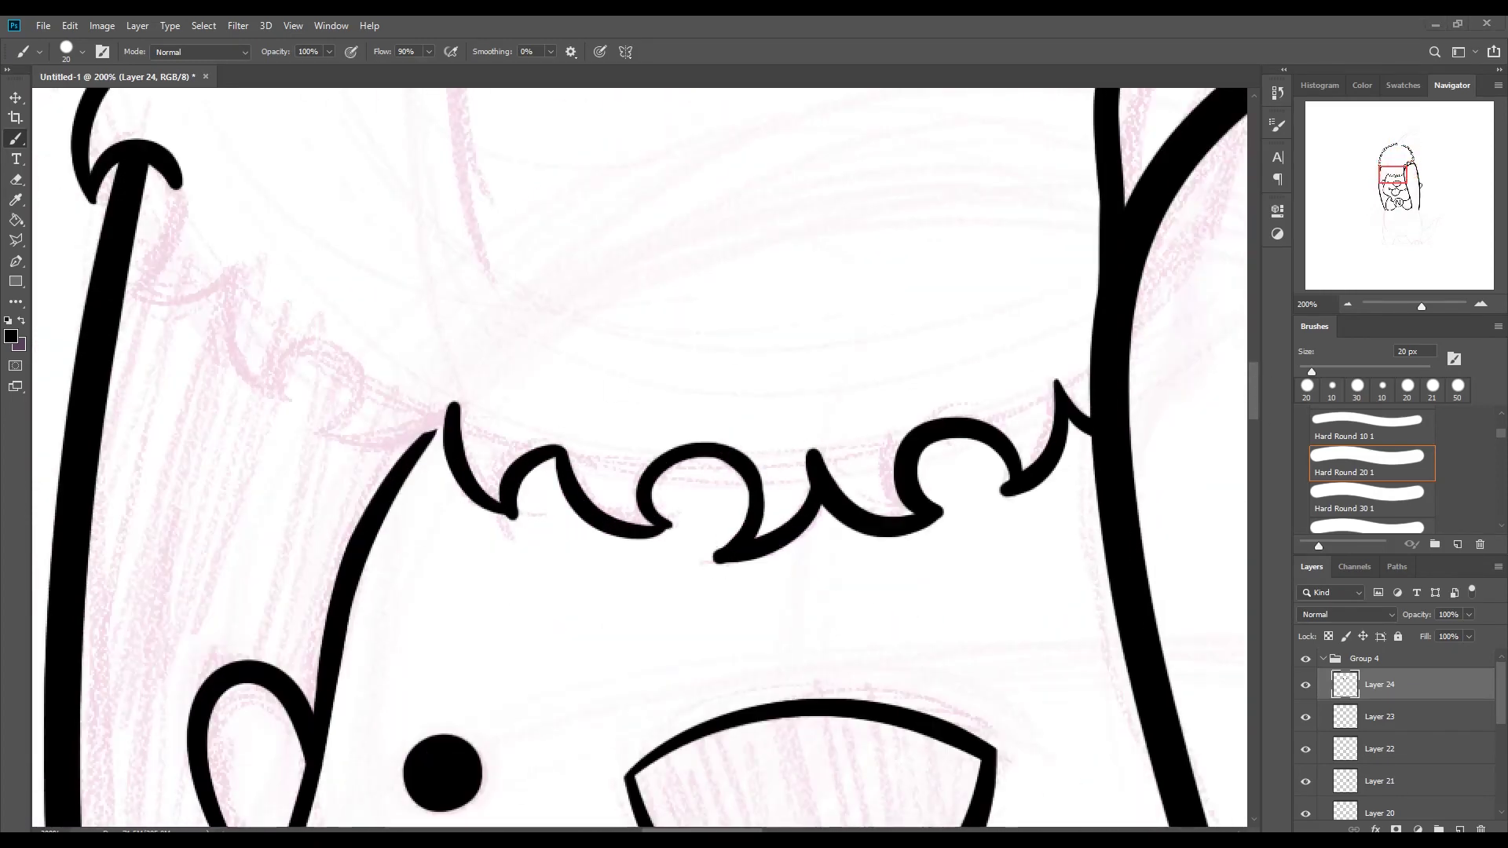
mouse_move(440, 428)
mouse_down()
mouse_move(314, 448)
mouse_move(142, 149)
mouse_up()
Step: Erase stray curl ends and small bits, then pan around to review the trim
key(e)
drag(142, 299, 752, 659)
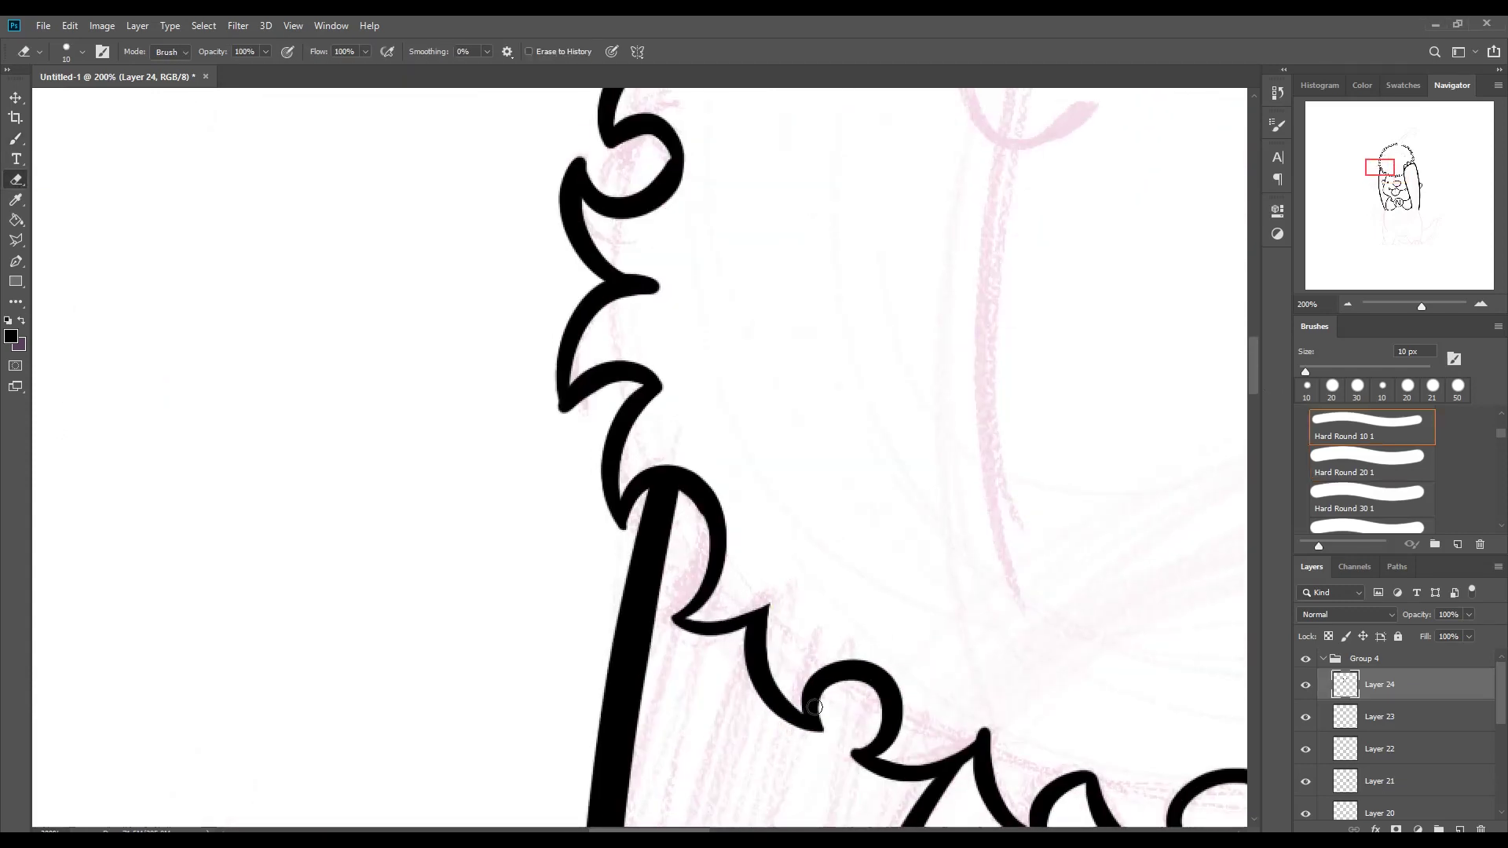
drag(813, 707, 820, 726)
drag(628, 506, 625, 528)
drag(553, 323, 550, 363)
scroll(670, 457, up, 10)
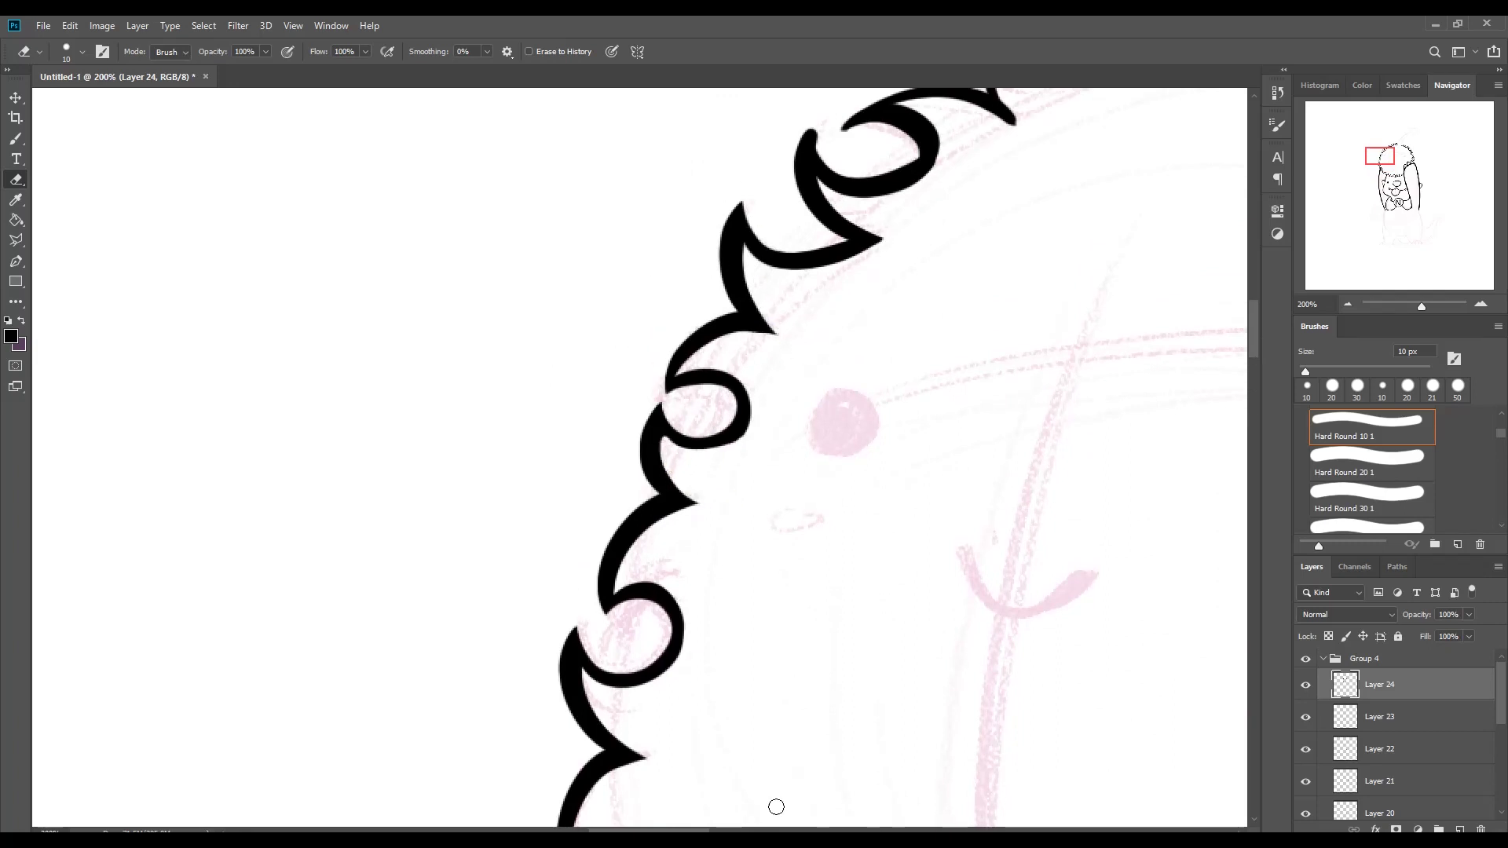
scroll(776, 807, up, 5)
scroll(436, 547, right, 5)
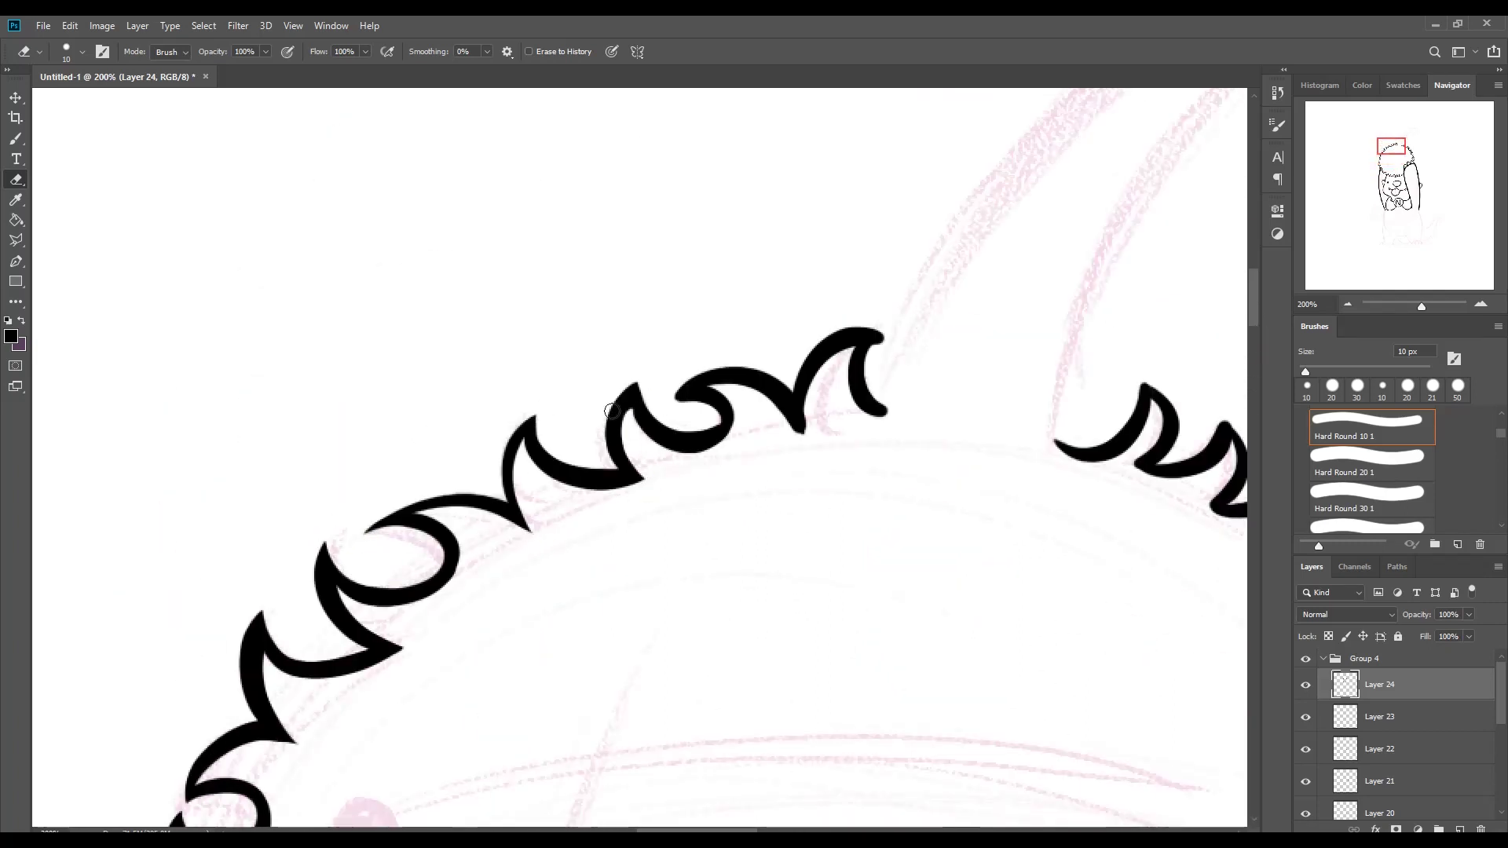
scroll(418, 390, right, 10)
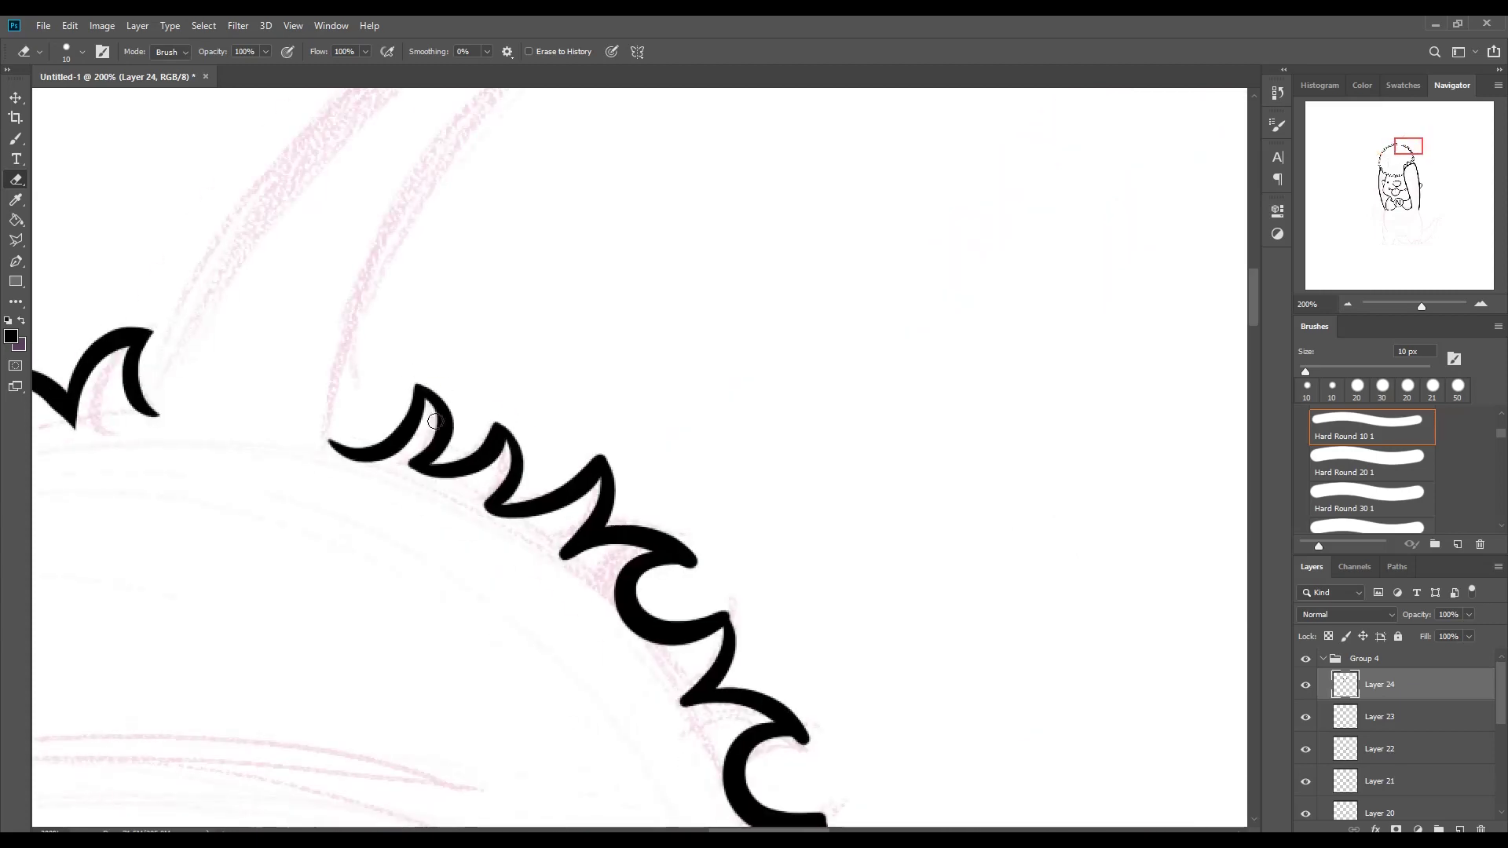
scroll(1227, 284, down, 4)
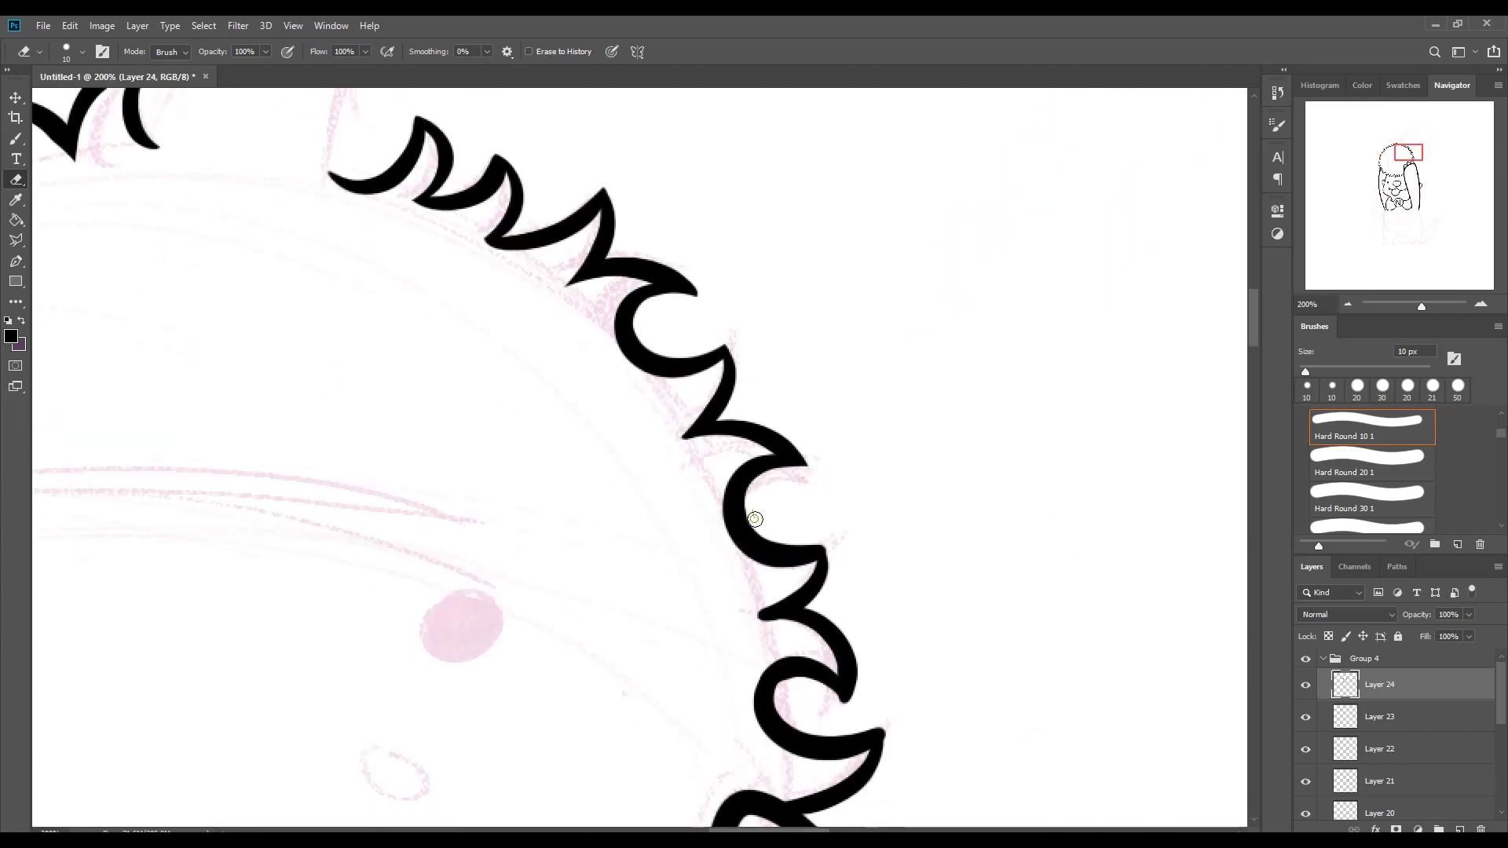
scroll(646, 439, down, 5)
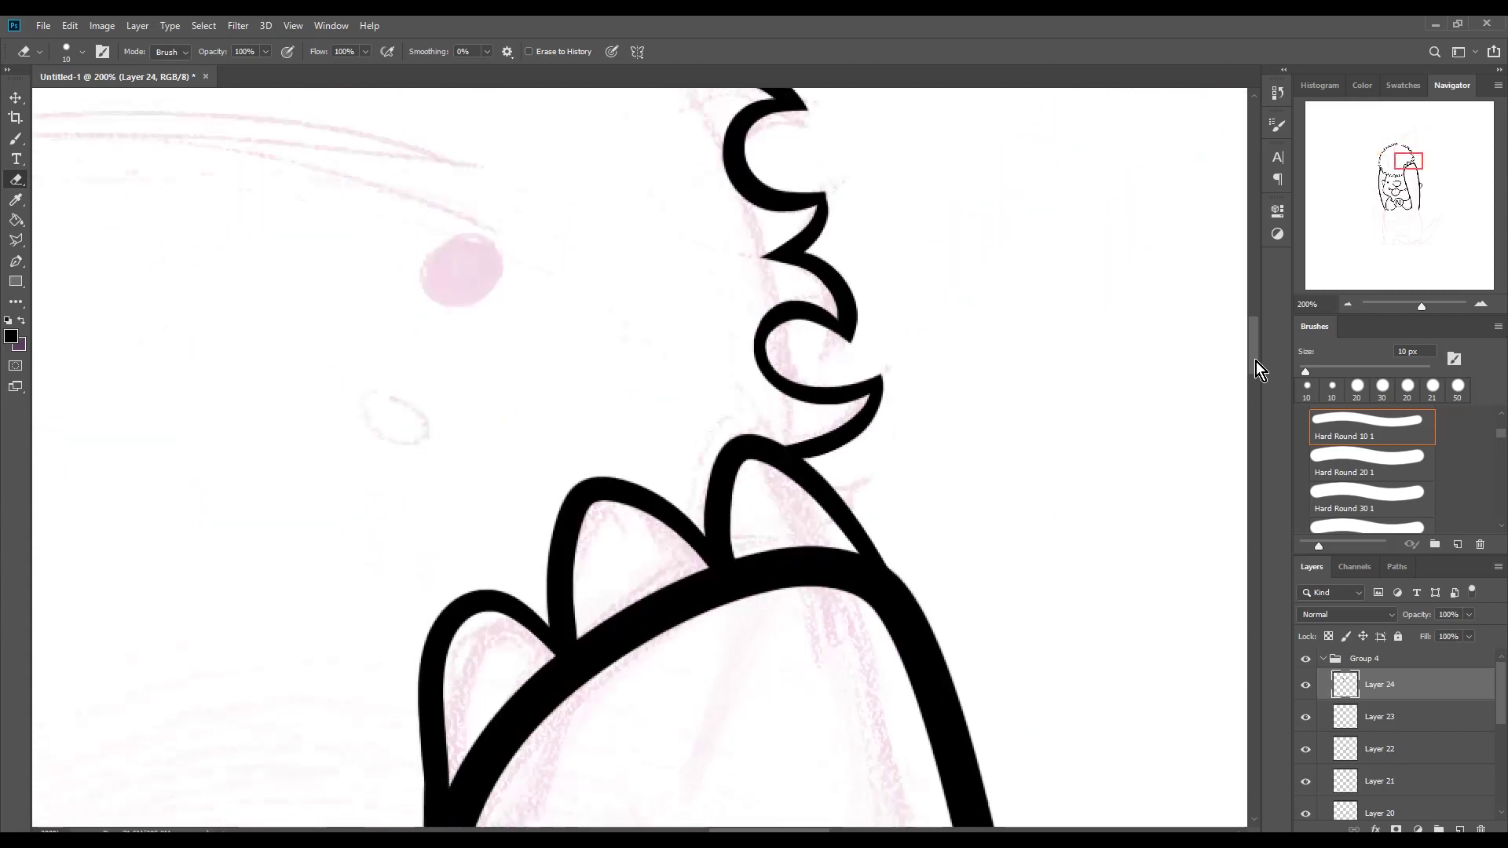
scroll(702, 485, down, 9)
scroll(703, 485, left, 6)
scroll(779, 533, left, 5)
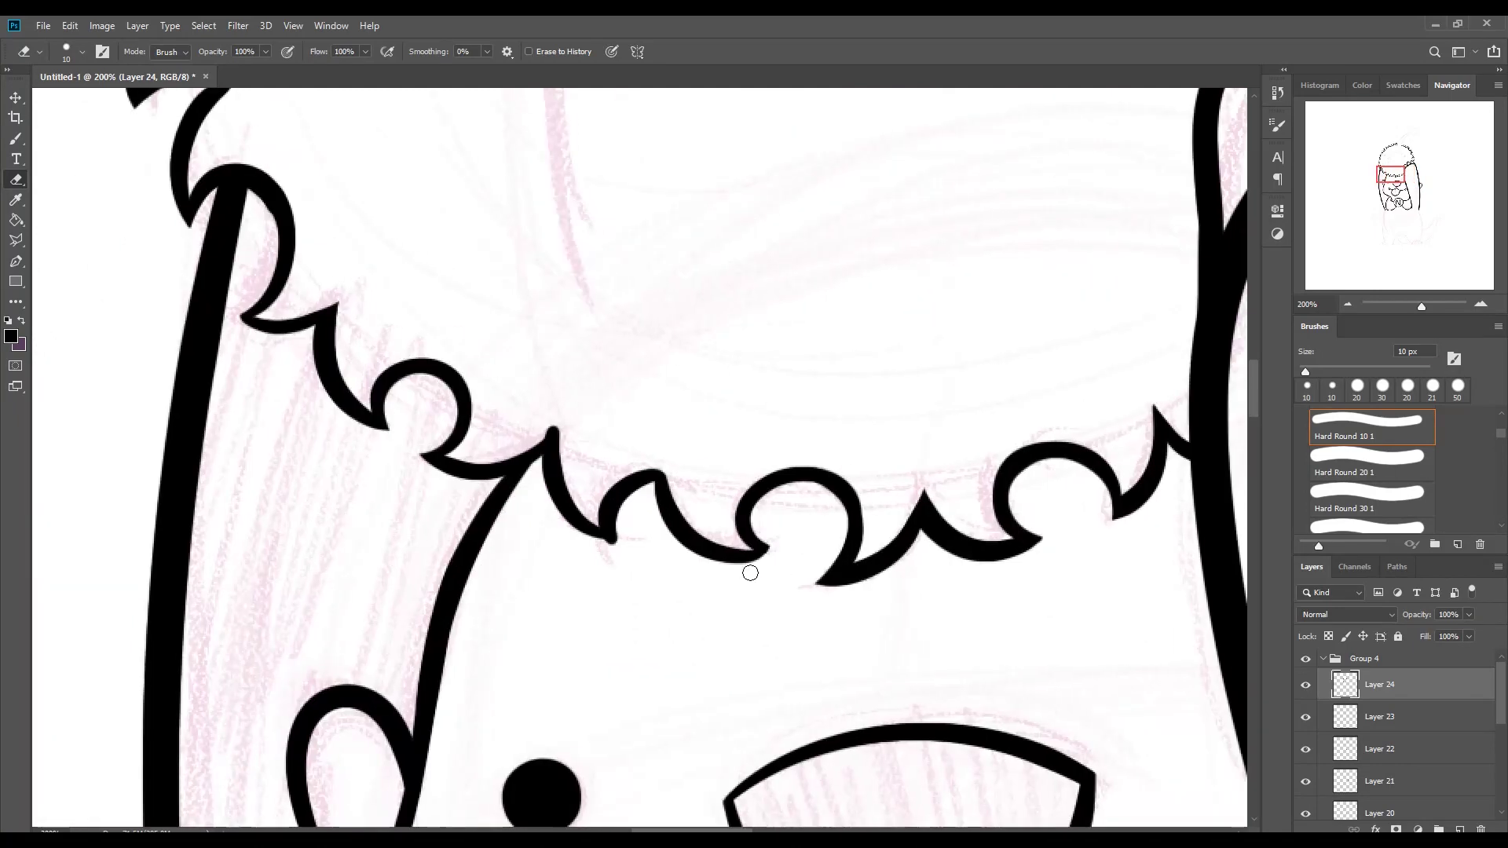
scroll(528, 453, left, 5)
scroll(529, 453, up, 5)
Step: Paint two solid black eye dots and a small smile curve below them
key(b)
drag(360, 407, 363, 409)
scroll(629, 472, right, 4)
mouse_move(927, 475)
mouse_down()
mouse_move(941, 479)
mouse_move(923, 510)
mouse_up()
scroll(923, 510, left, 3)
drag(426, 563, 542, 585)
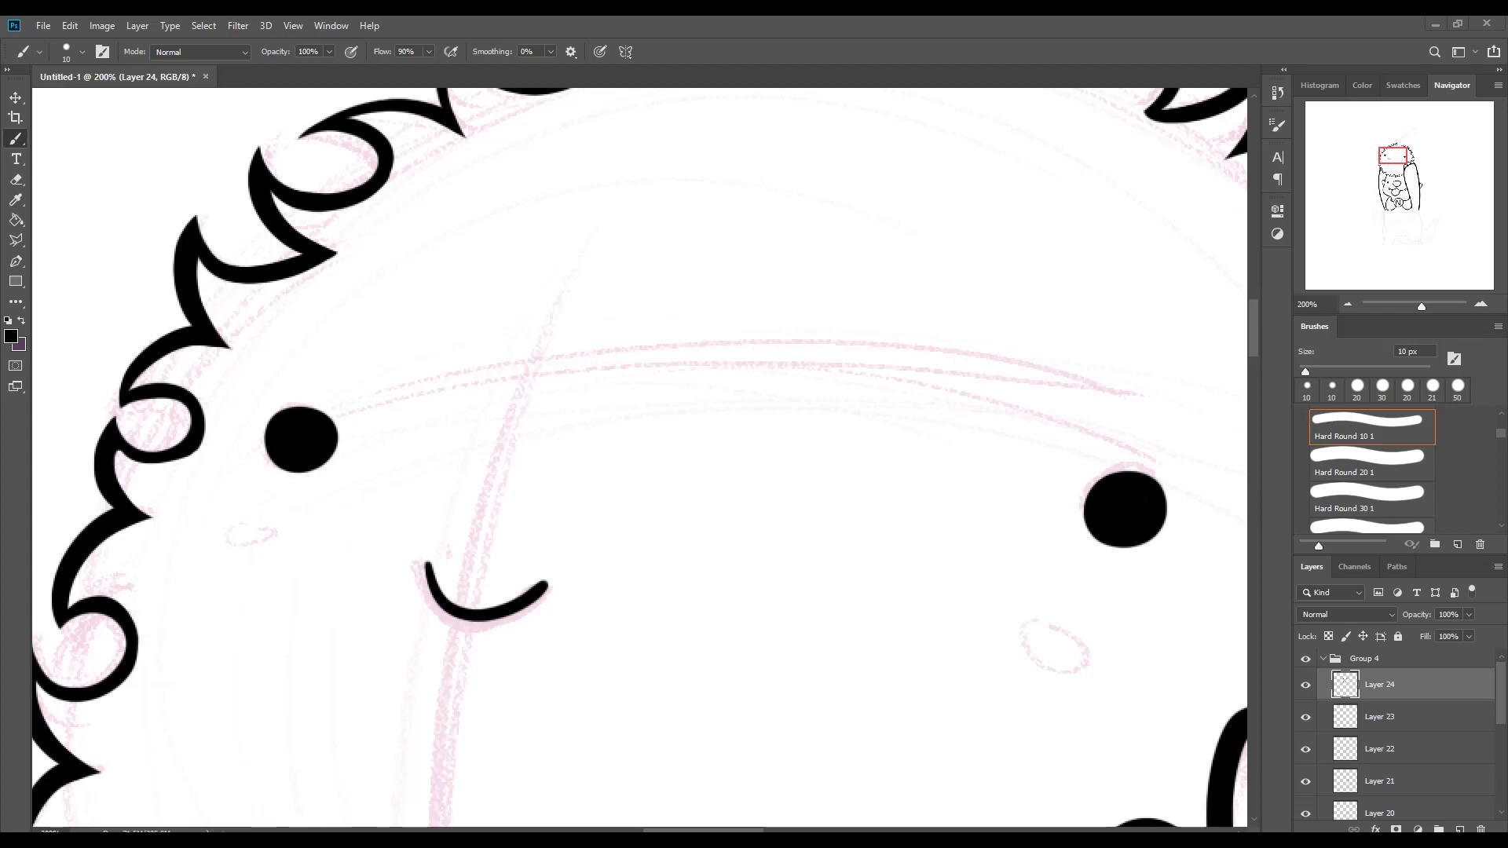
key(e)
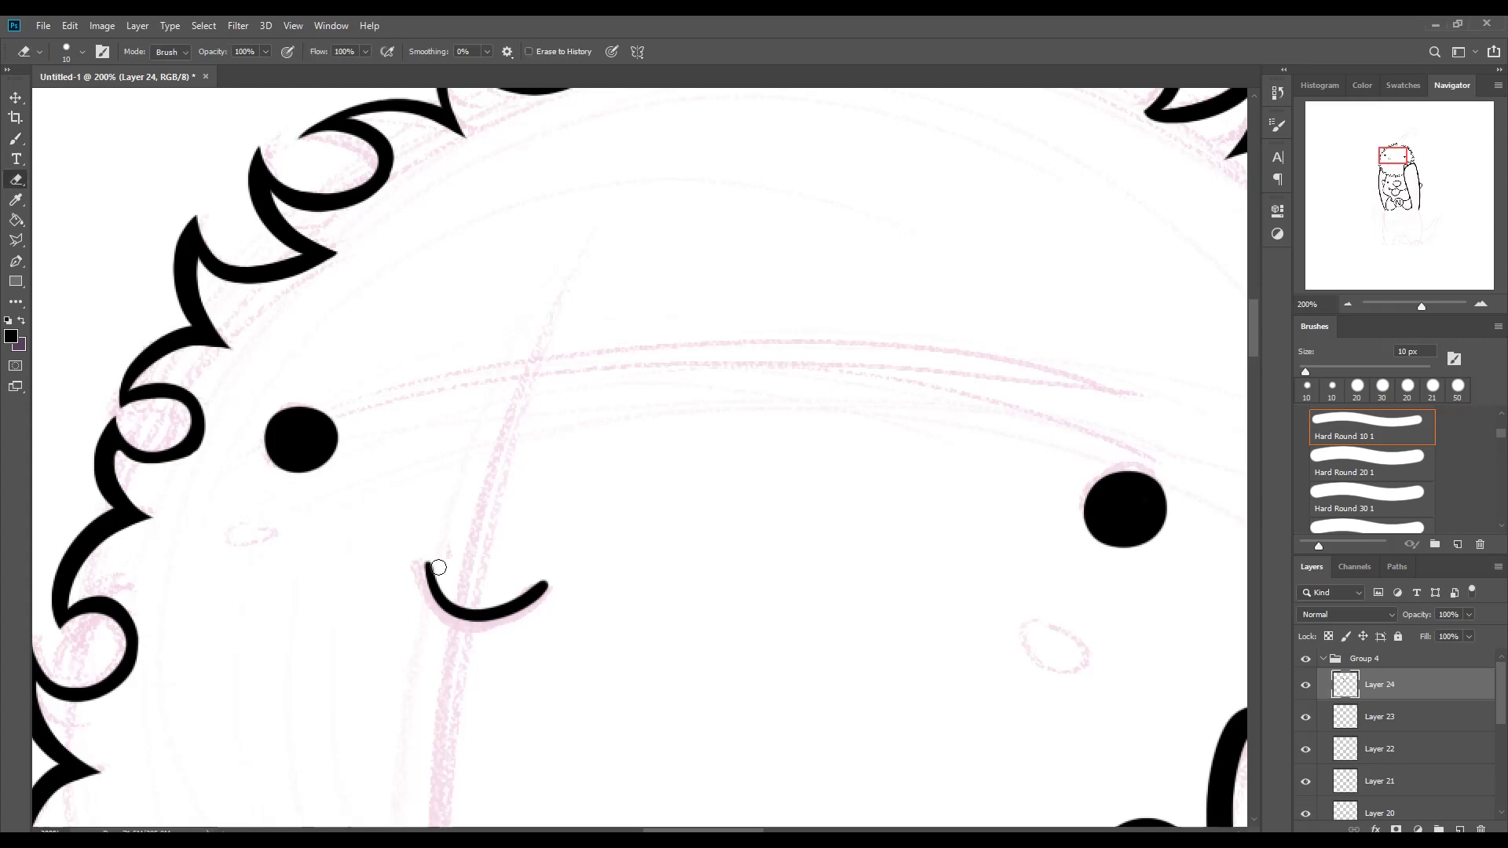
key(b)
scroll(640, 455, up, 10)
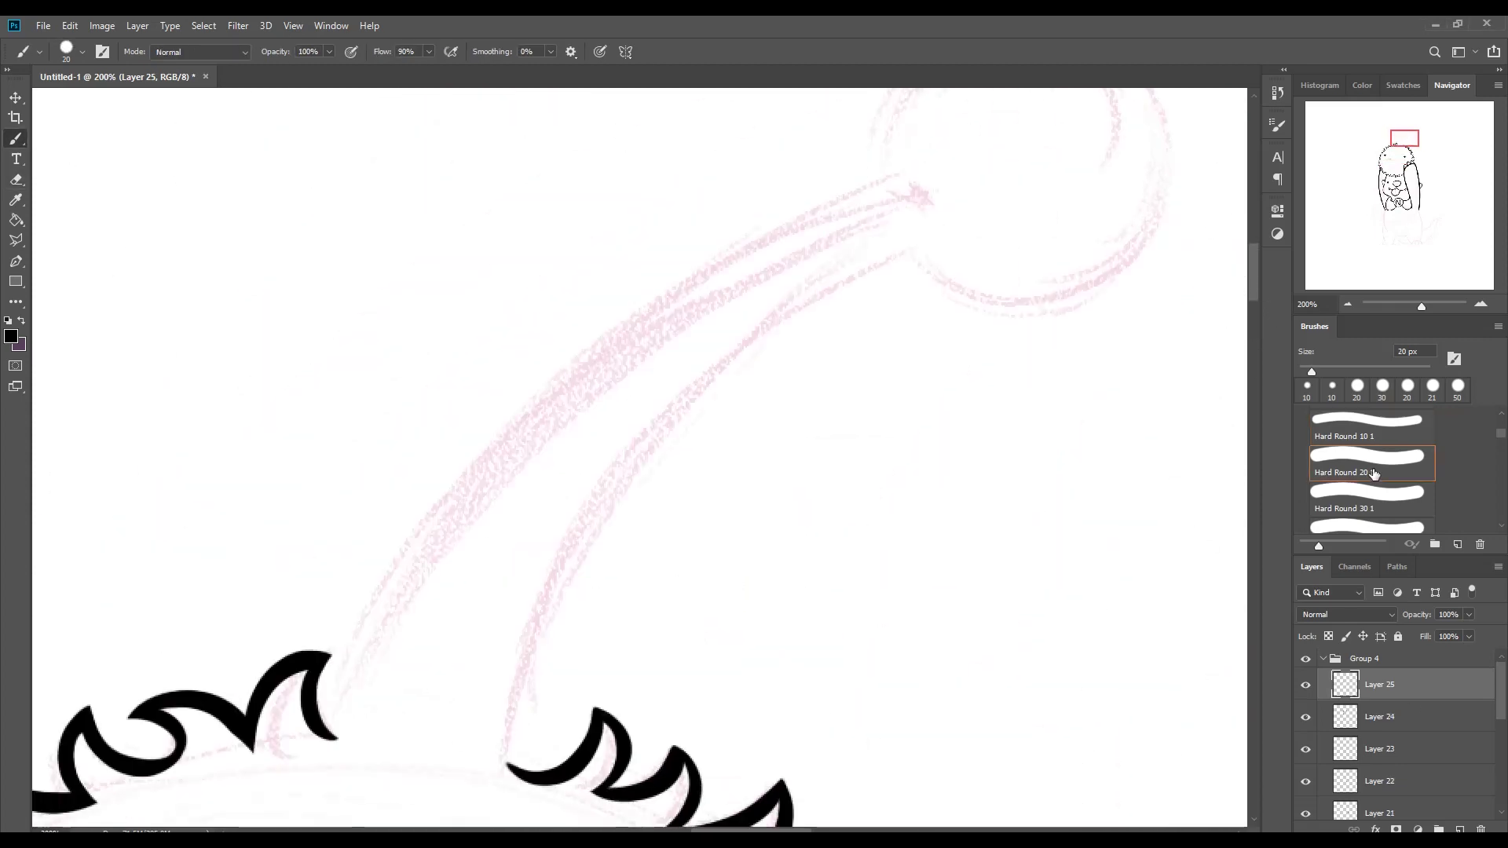
Step: With the 20 px brush on a new layer, ink the hat tip's two curves and round pom-pom
click(1367, 463)
key(ctrl+shift+alt+n)
drag(927, 195, 335, 742)
drag(515, 766, 935, 255)
scroll(935, 256, up, 4)
scroll(935, 255, right, 3)
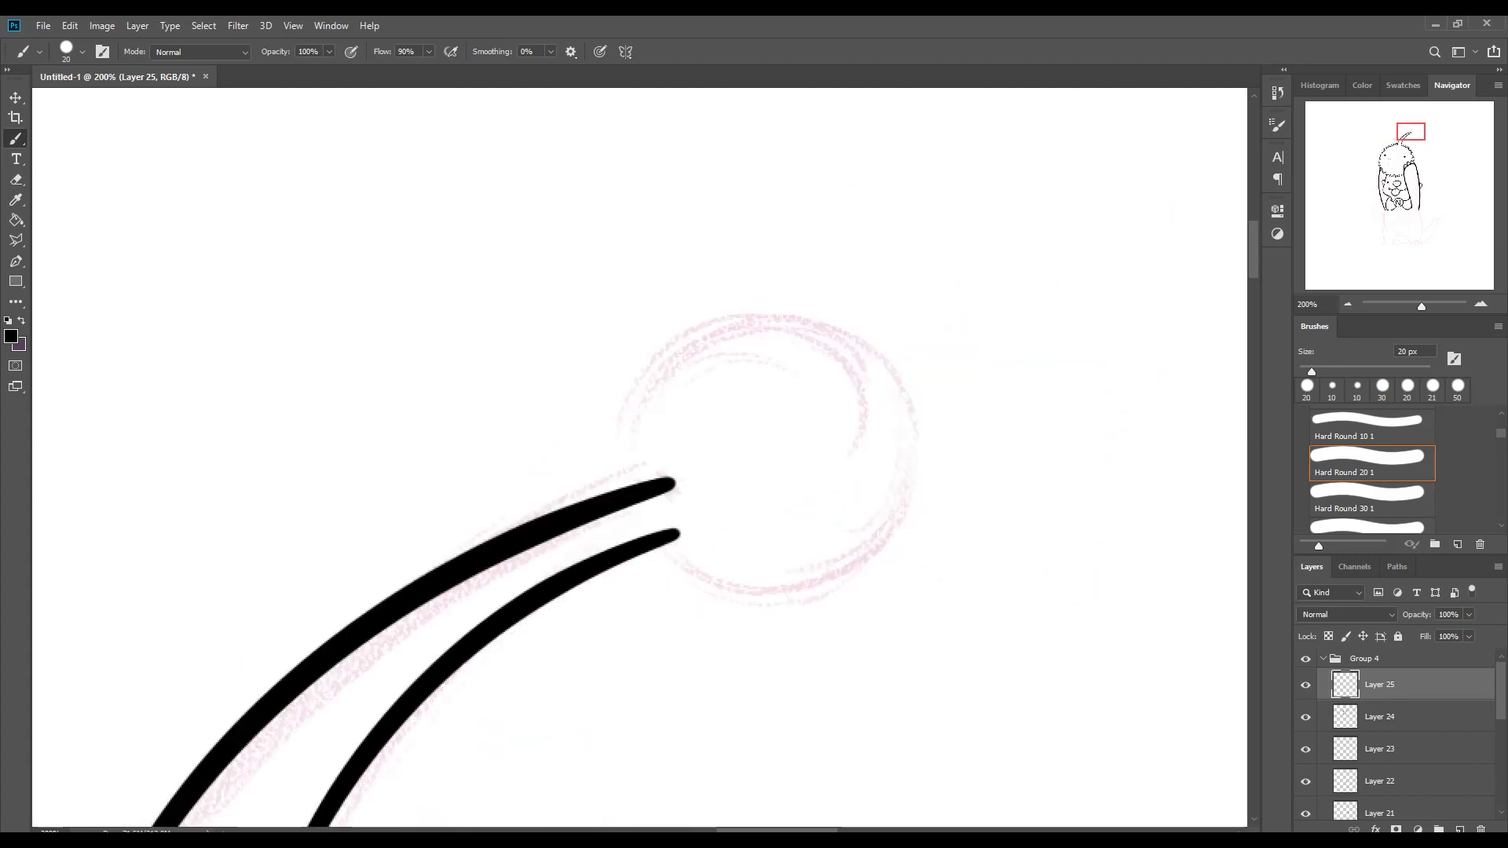
mouse_move(658, 378)
mouse_down()
mouse_move(652, 463)
mouse_move(581, 522)
mouse_up()
Step: Erase the overlapping ends, then zoom out and pan down toward the chest area
key(e)
key(alt+bracketleft)
scroll(1254, 290, down, 5)
scroll(892, 629, left, 5)
key(b)
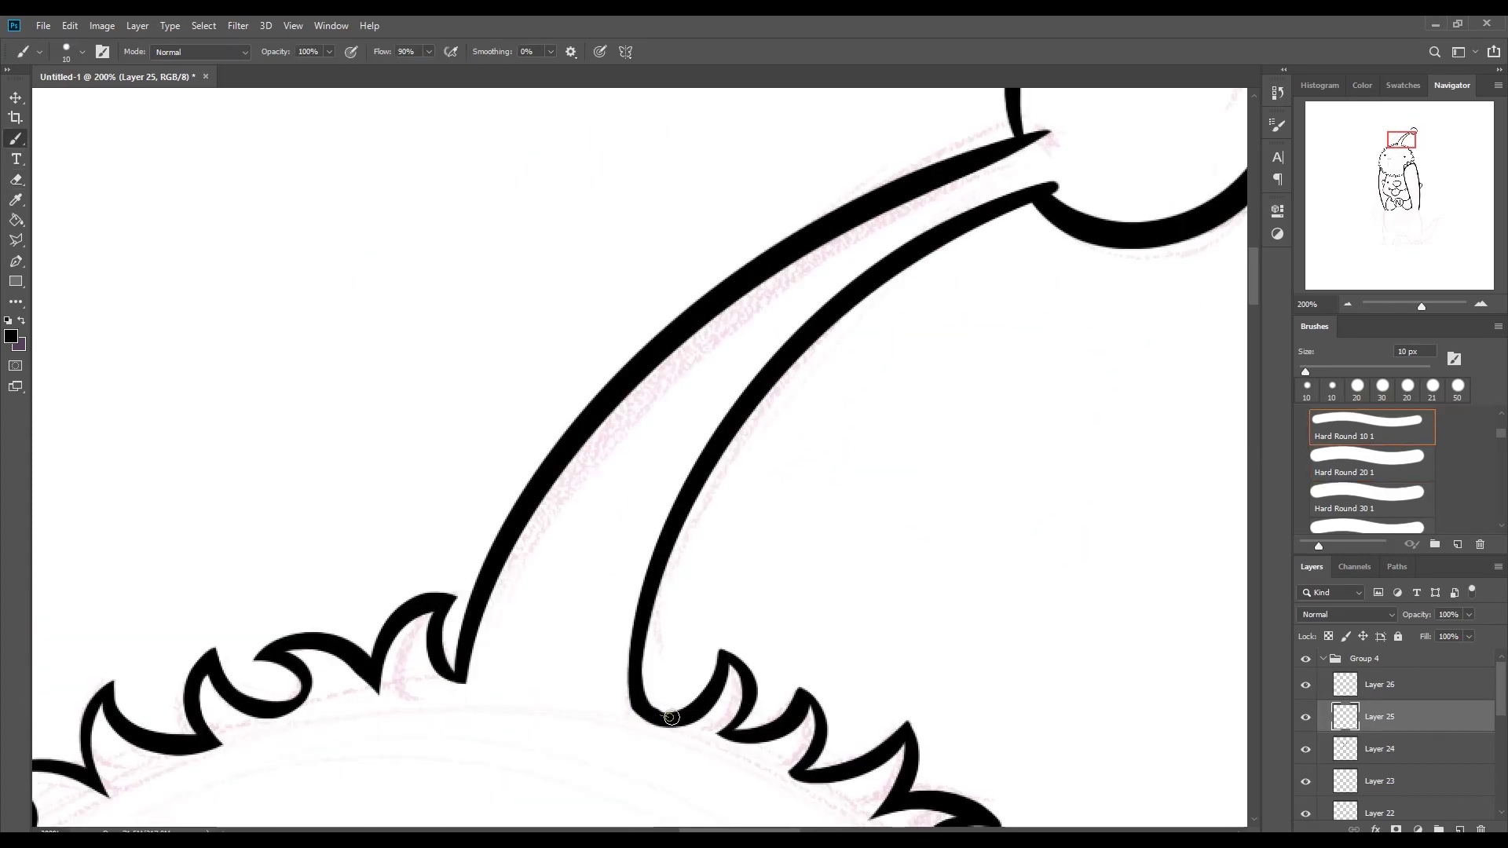
key(ctrl+minus)
scroll(912, 528, down, 5)
scroll(911, 528, down, 5)
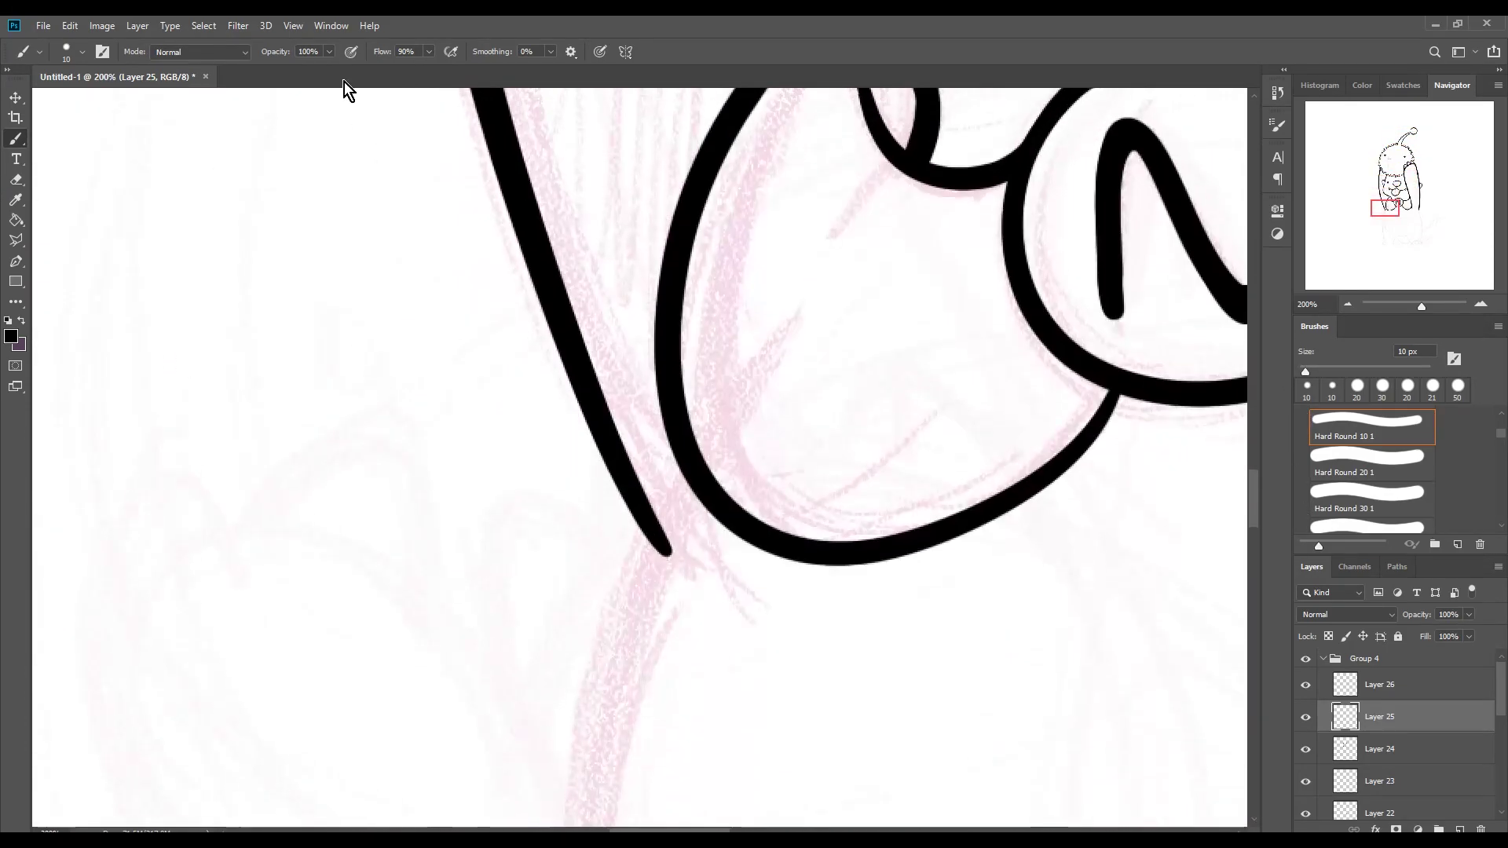
key(bracketright)
scroll(1256, 468, down, 3)
scroll(1269, 483, down, 3)
scroll(1269, 483, right, 4)
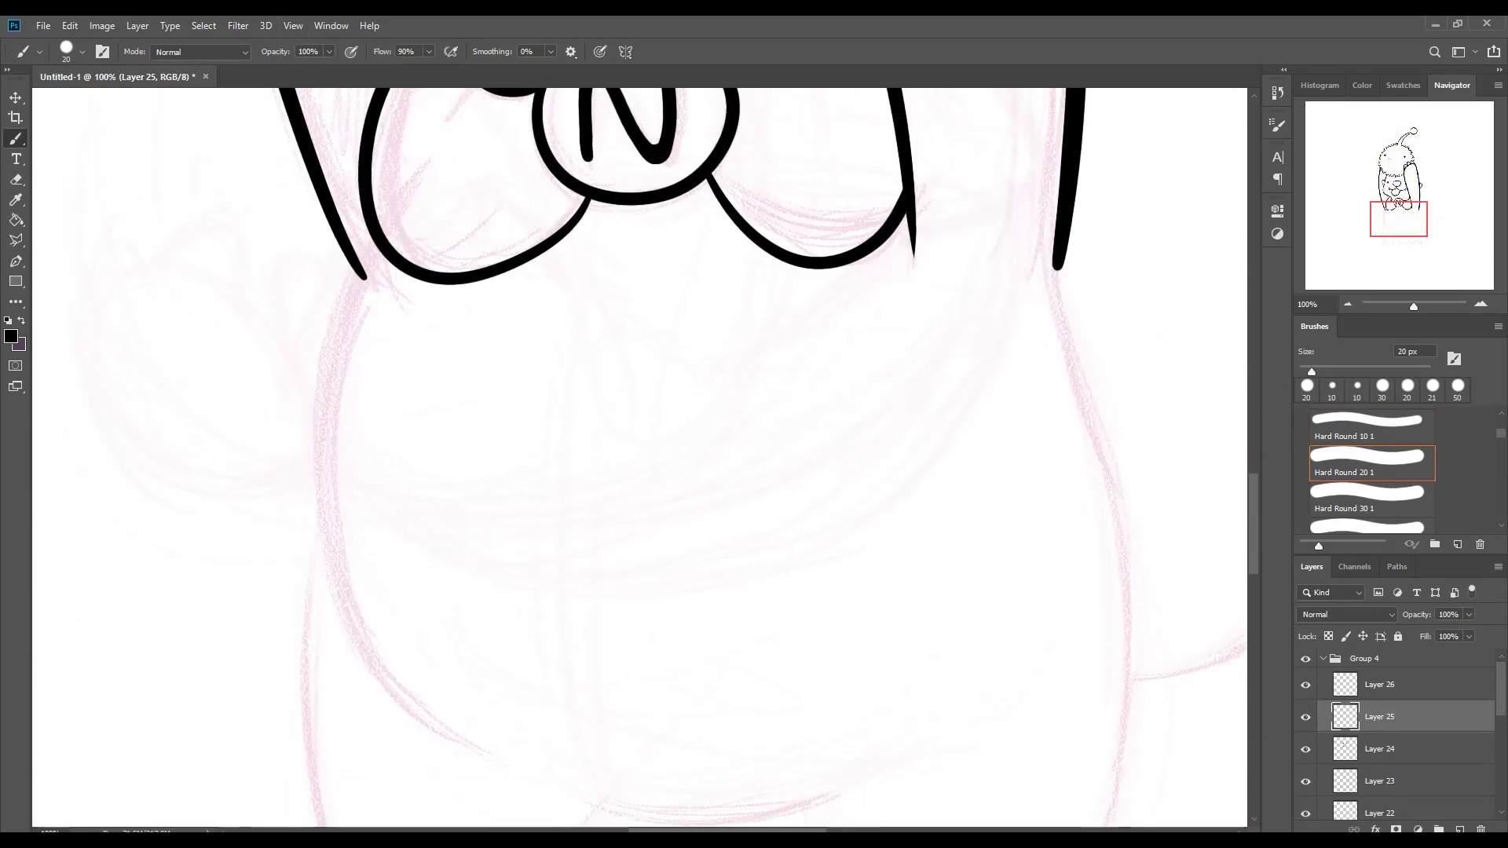
scroll(628, 456, down, 3)
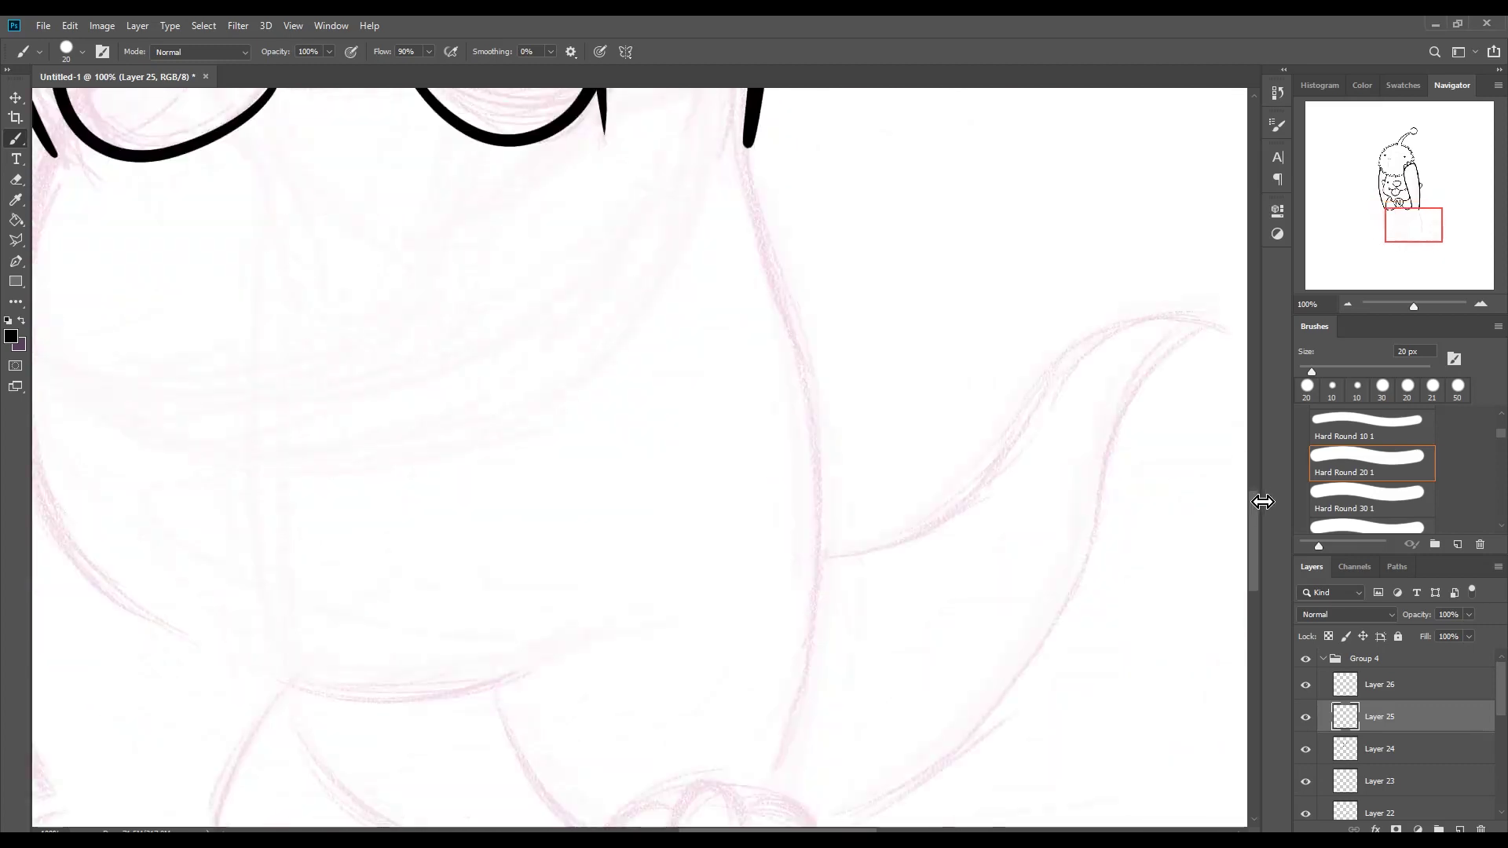
Step: On a new layer, ink the long body-to-leg outline with a 20 px brush
key(ctrl+shift+alt+n)
drag(748, 140, 778, 766)
key(ctrl+z)
key(bracketright)
key(bracketleft)
key(ctrl+shift+z)
drag(750, 125, 755, 543)
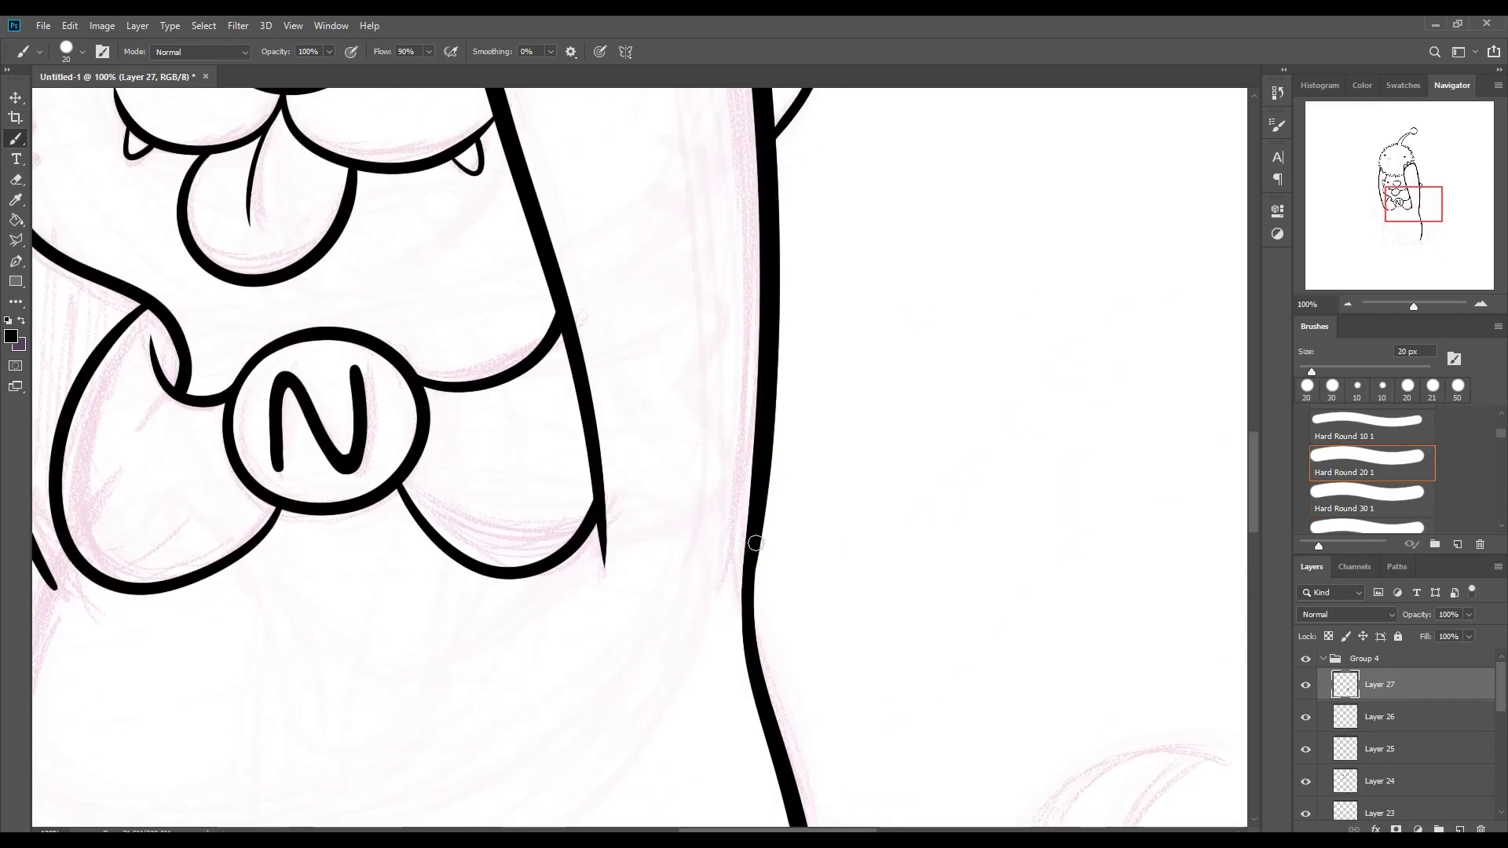
Step: Check the leg stroke at 30 px and erase the overlapping ink beside it
scroll(1258, 454, down, 10)
key(bracketright)
scroll(522, 471, left, 5)
scroll(690, 555, up, 4)
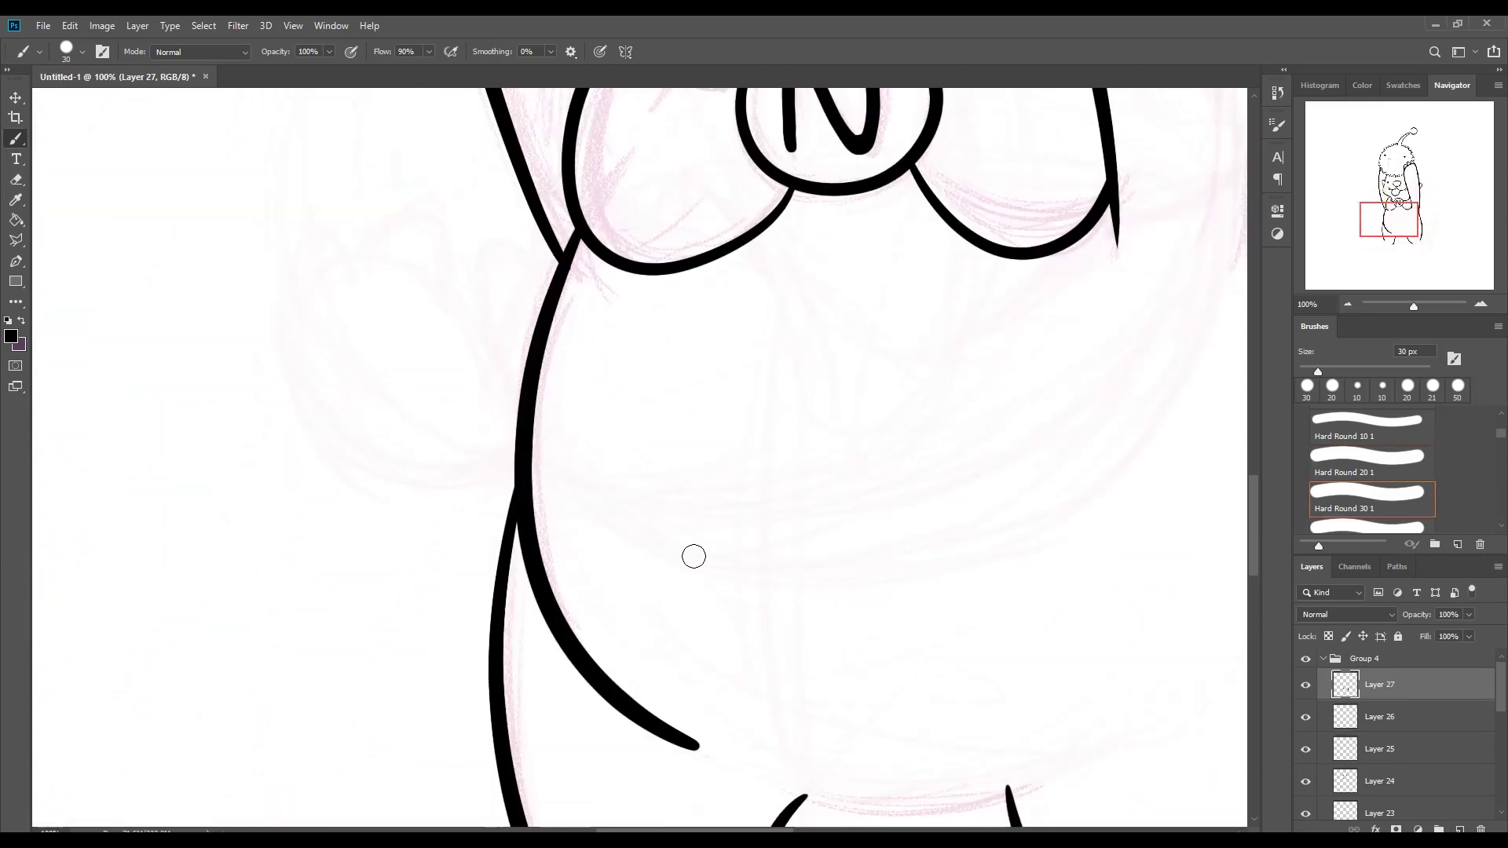
key(ctrl+z)
key(ctrl+shift+z)
scroll(602, 210, down, 3)
key(e)
drag(608, 483, 717, 561)
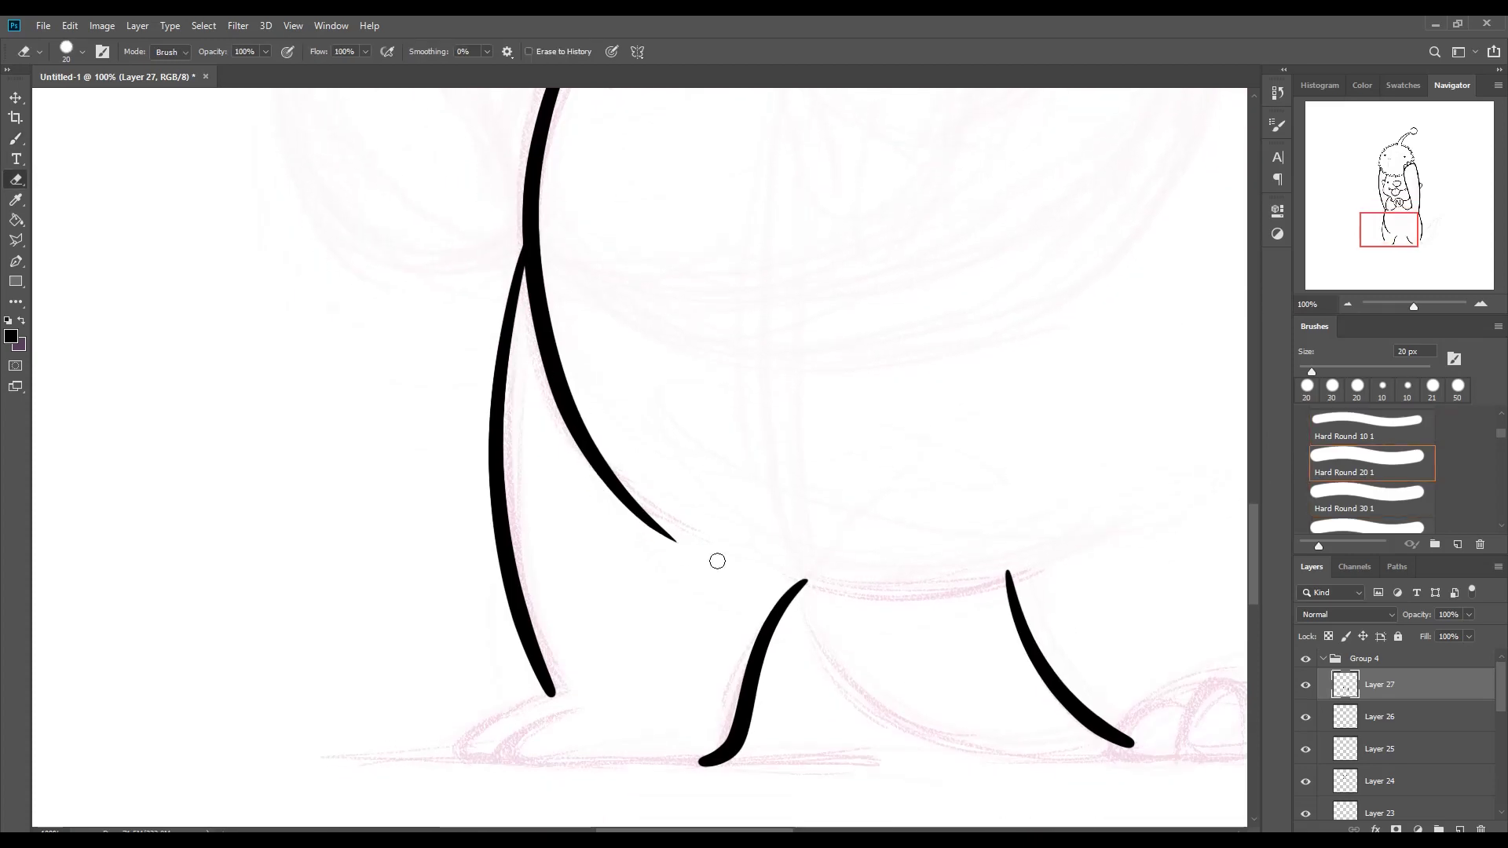
Step: Draw the curve between the legs on a new layer and trim the leg overlaps
key(b)
key(ctrl+shift+alt+n)
drag(805, 581, 1021, 573)
key(ctrl+z)
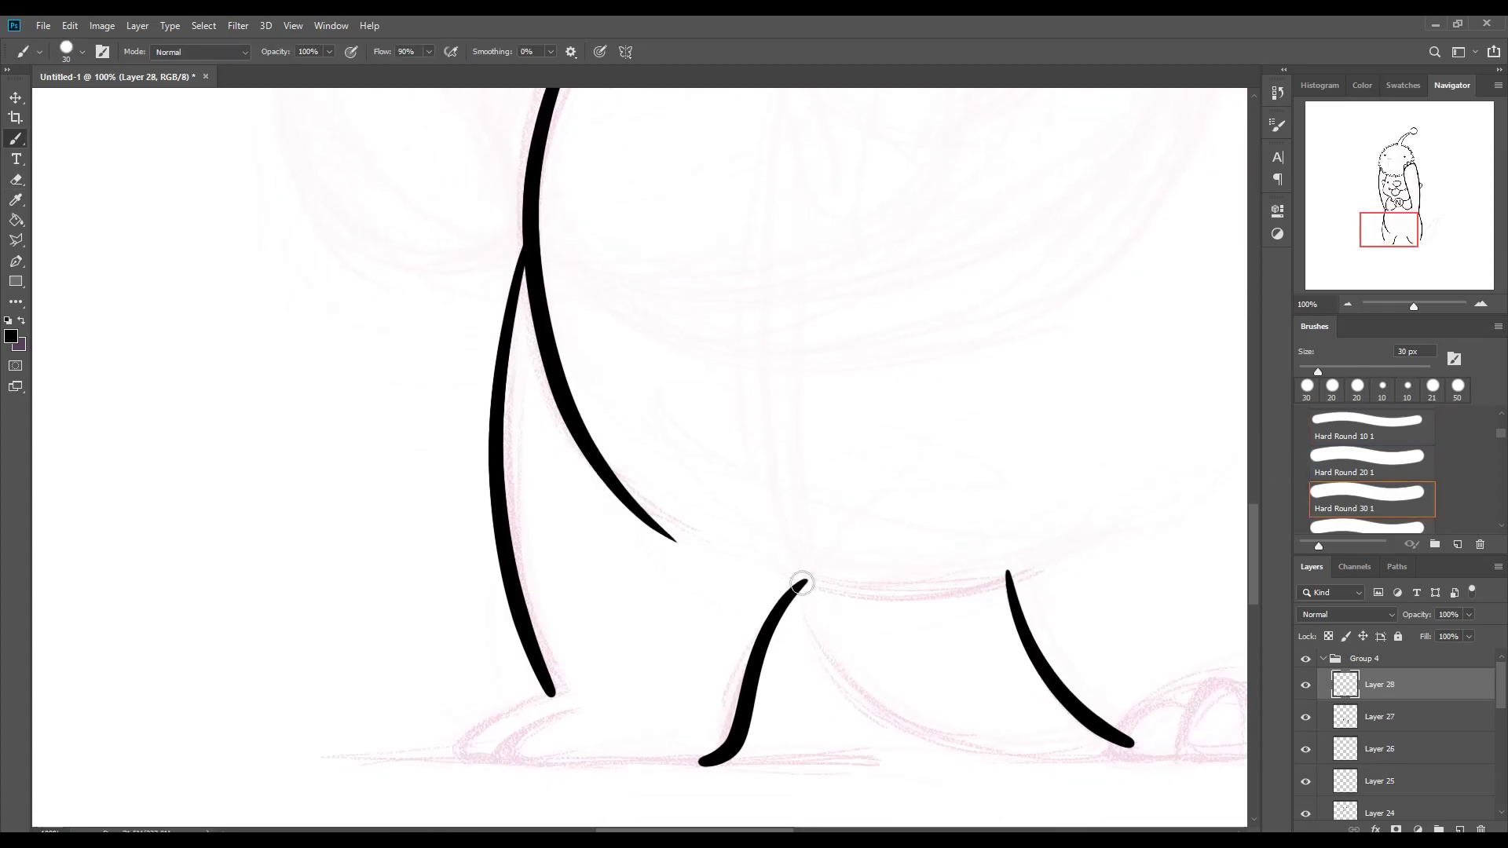
key(ctrl+shift+z)
key(e)
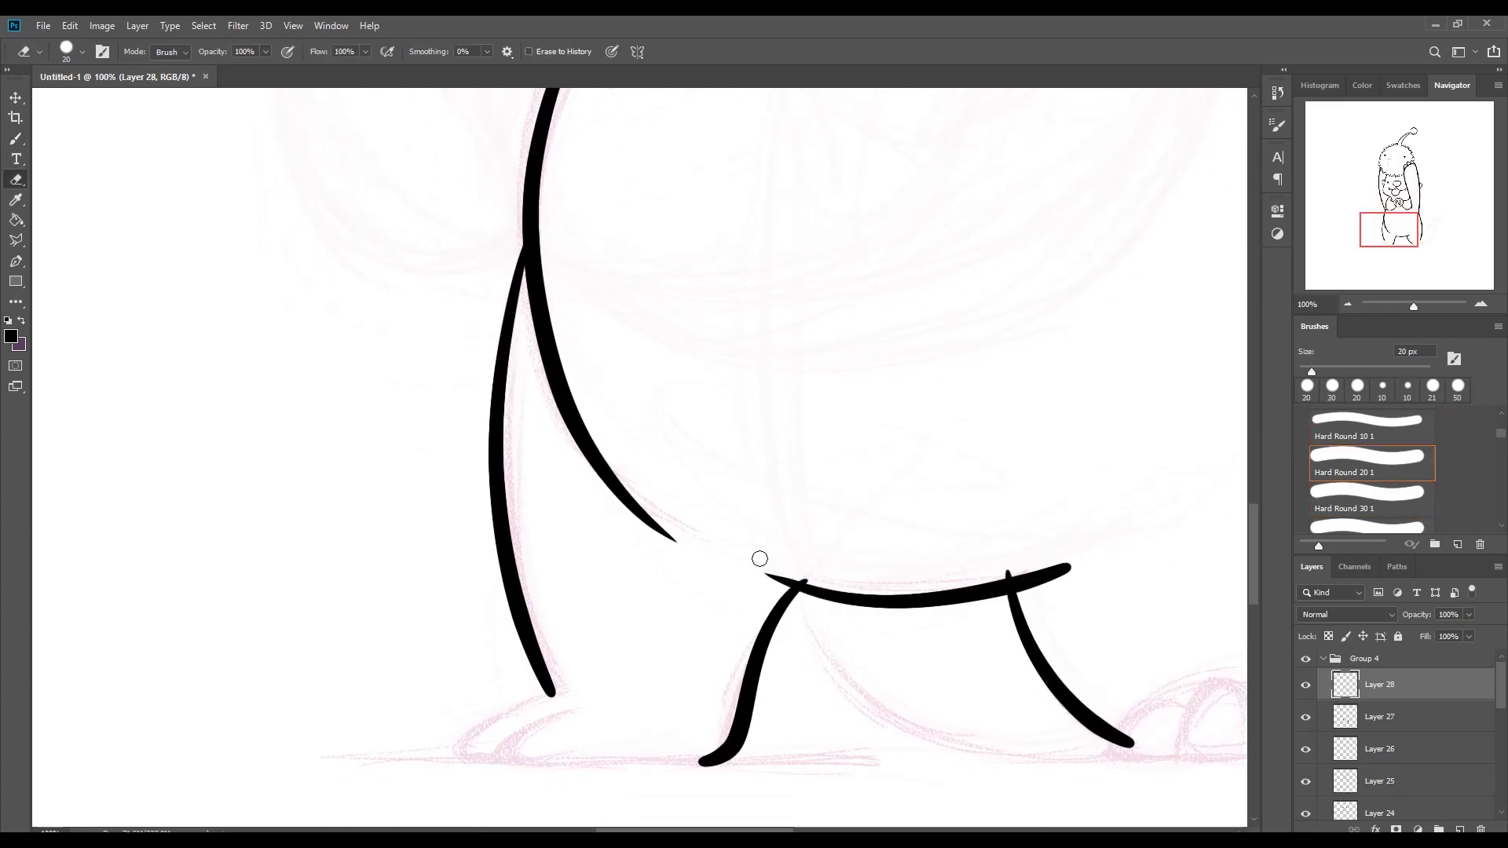
key(alt+bracketleft)
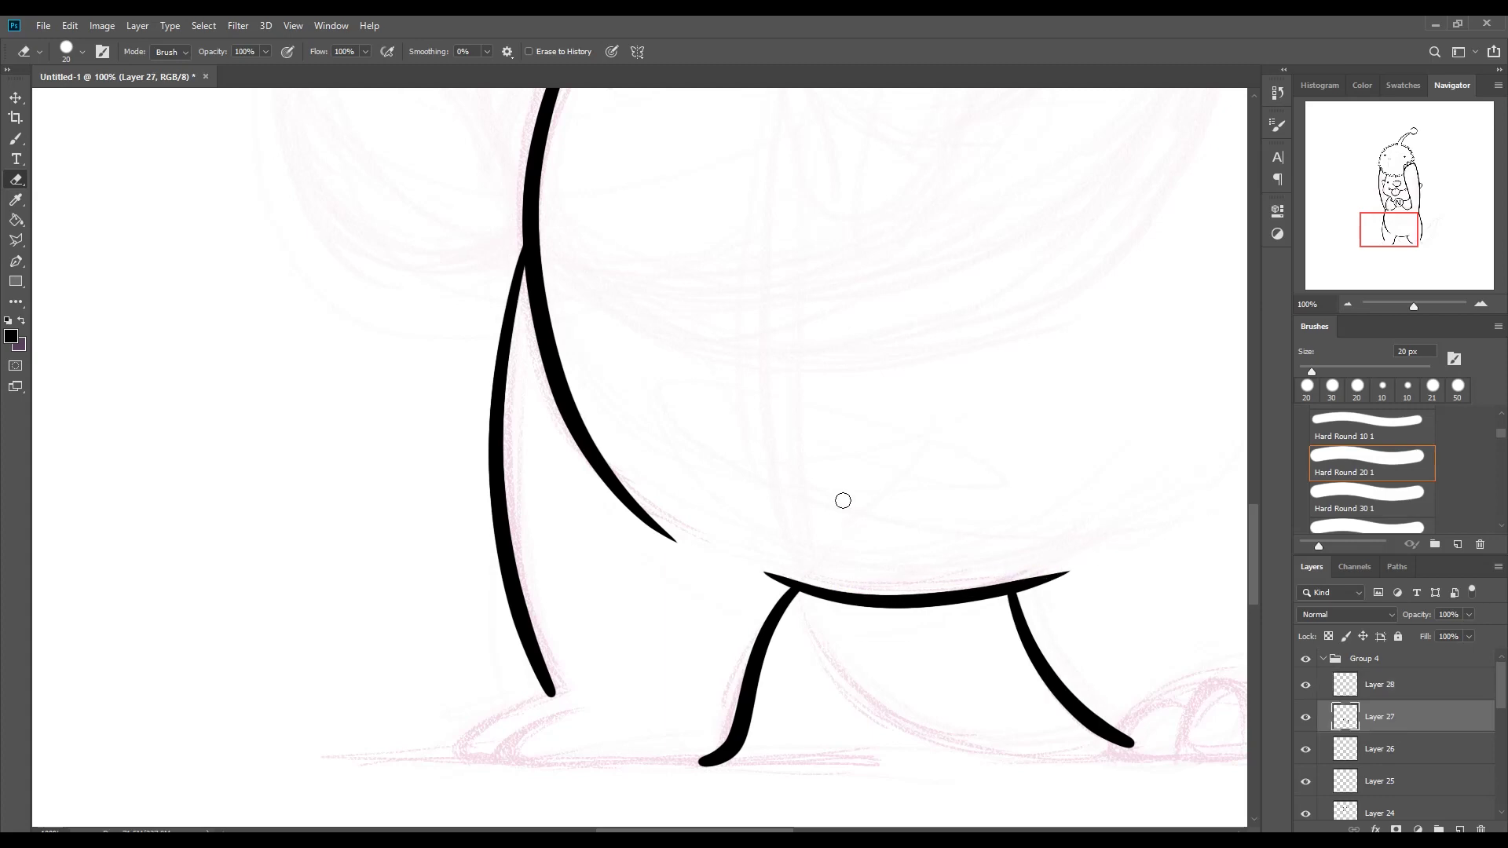
drag(843, 500, 567, 500)
Step: Outline the right paw and its toes on a fresh layer, then select Layer 27
key(ctrl+shift+alt+n)
key(b)
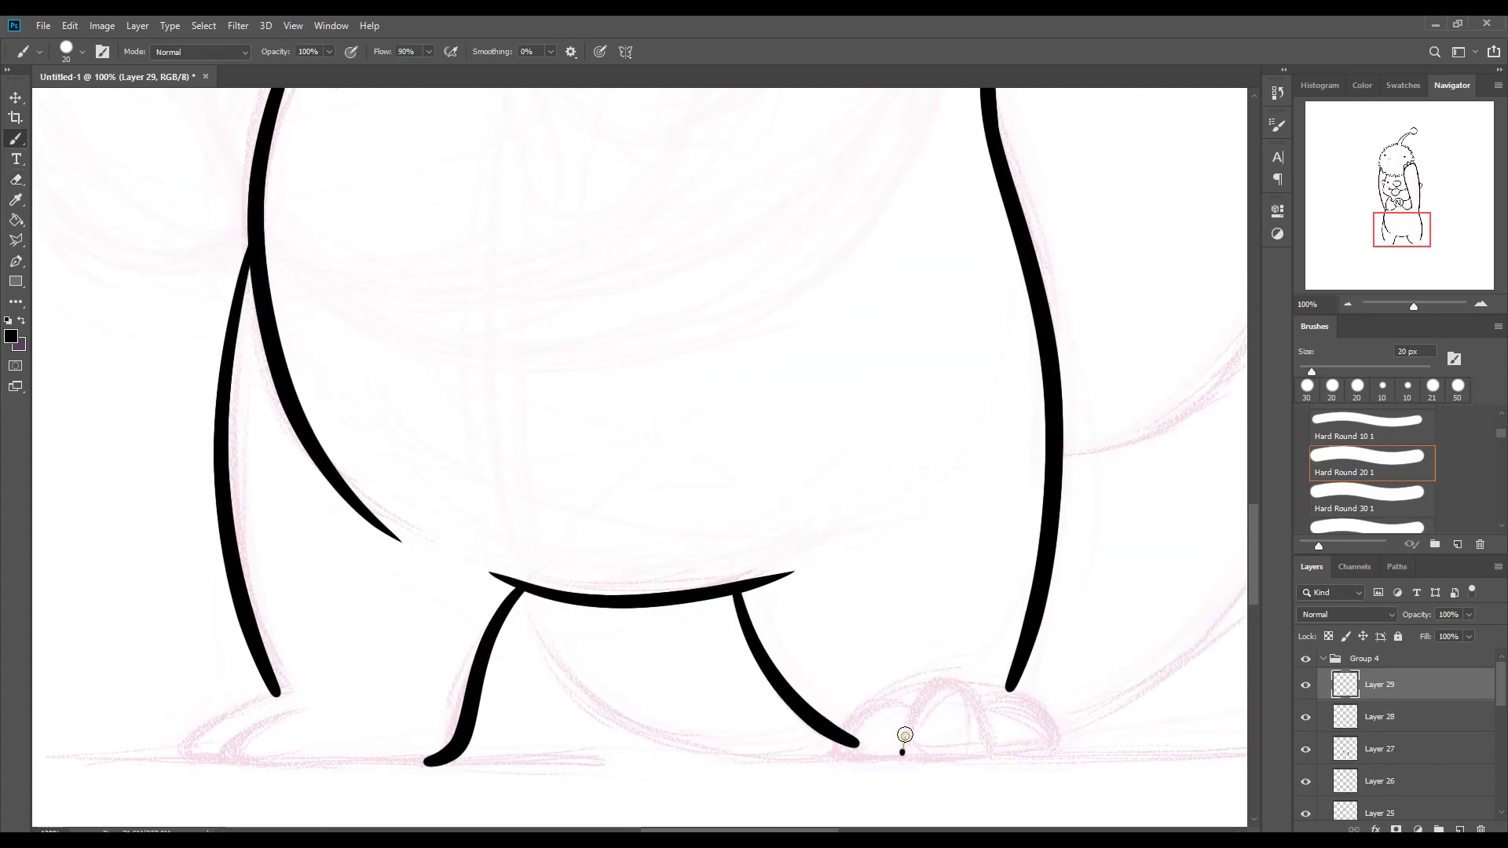
drag(844, 742, 991, 746)
drag(1009, 695, 866, 764)
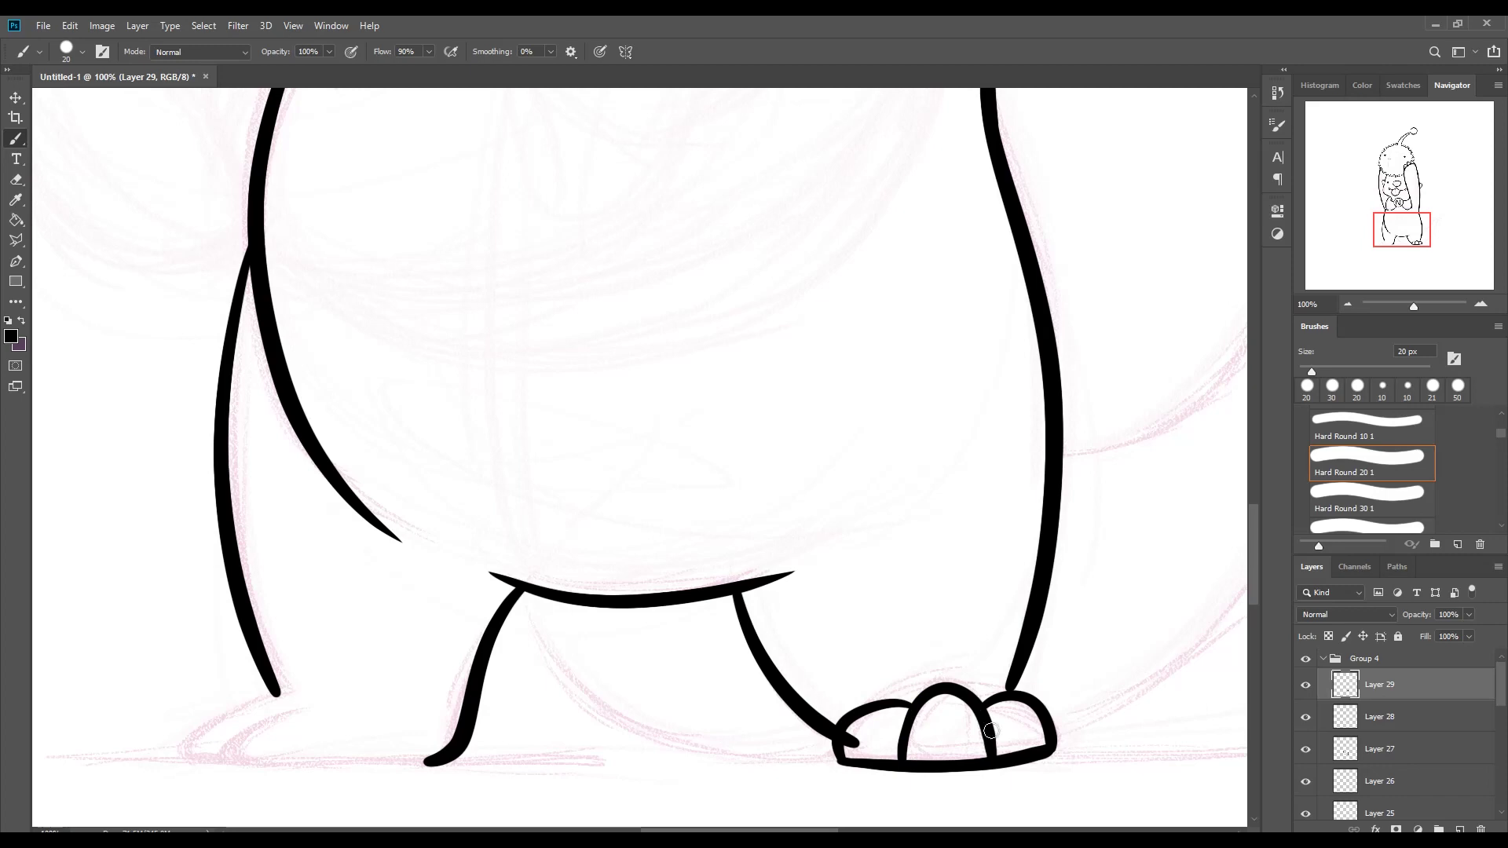
key(e)
key(bracketleft)
click(1370, 738)
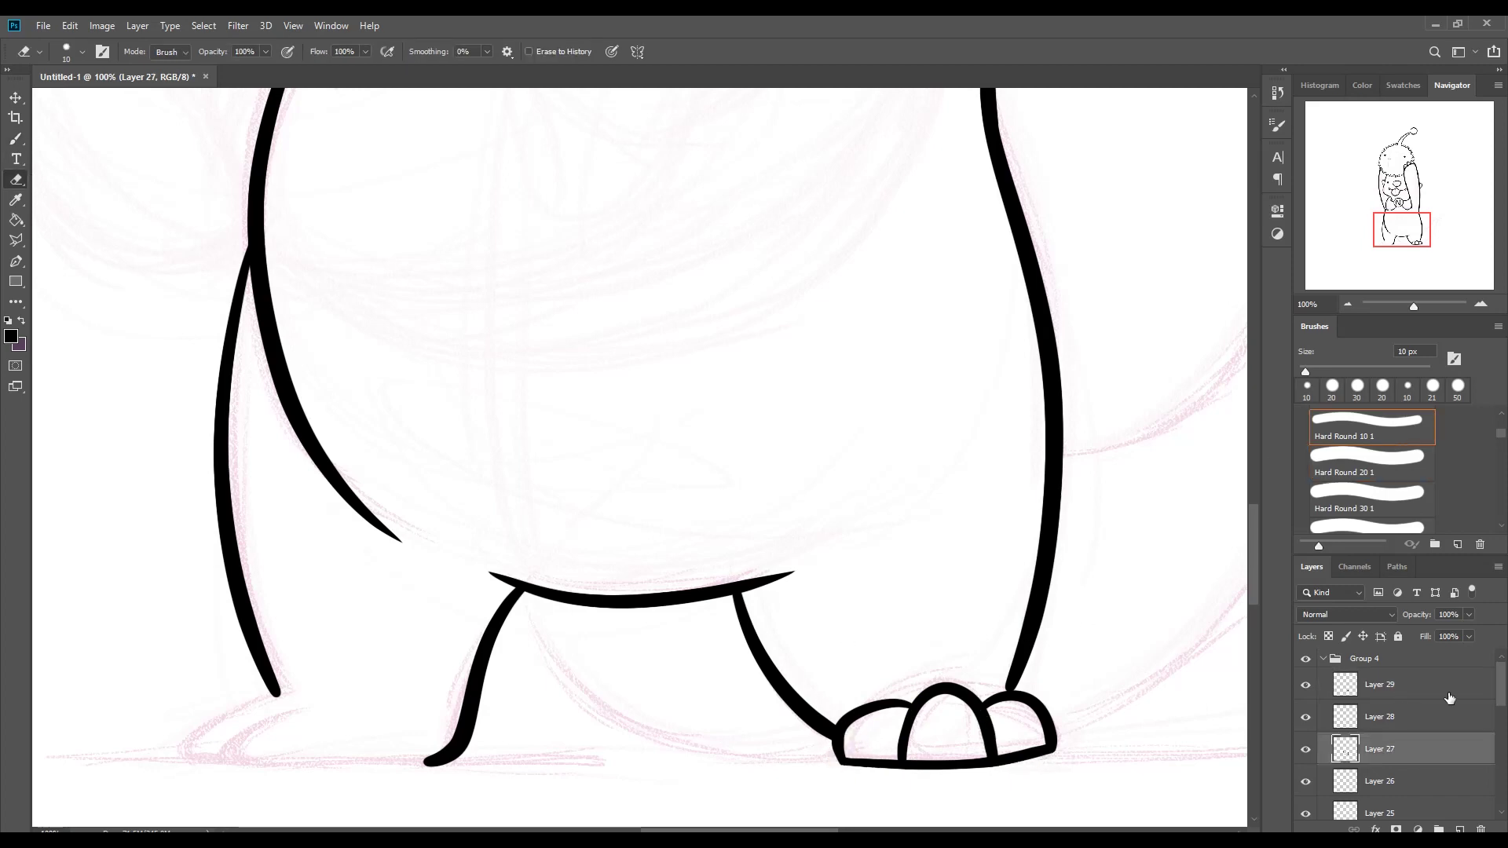
key(b)
Step: Draw the left foot with its toes on a new layer using a 20 px brush
drag(424, 668, 1011, 668)
key(bracketright)
key(ctrl+shift+alt+n)
drag(891, 711, 1010, 763)
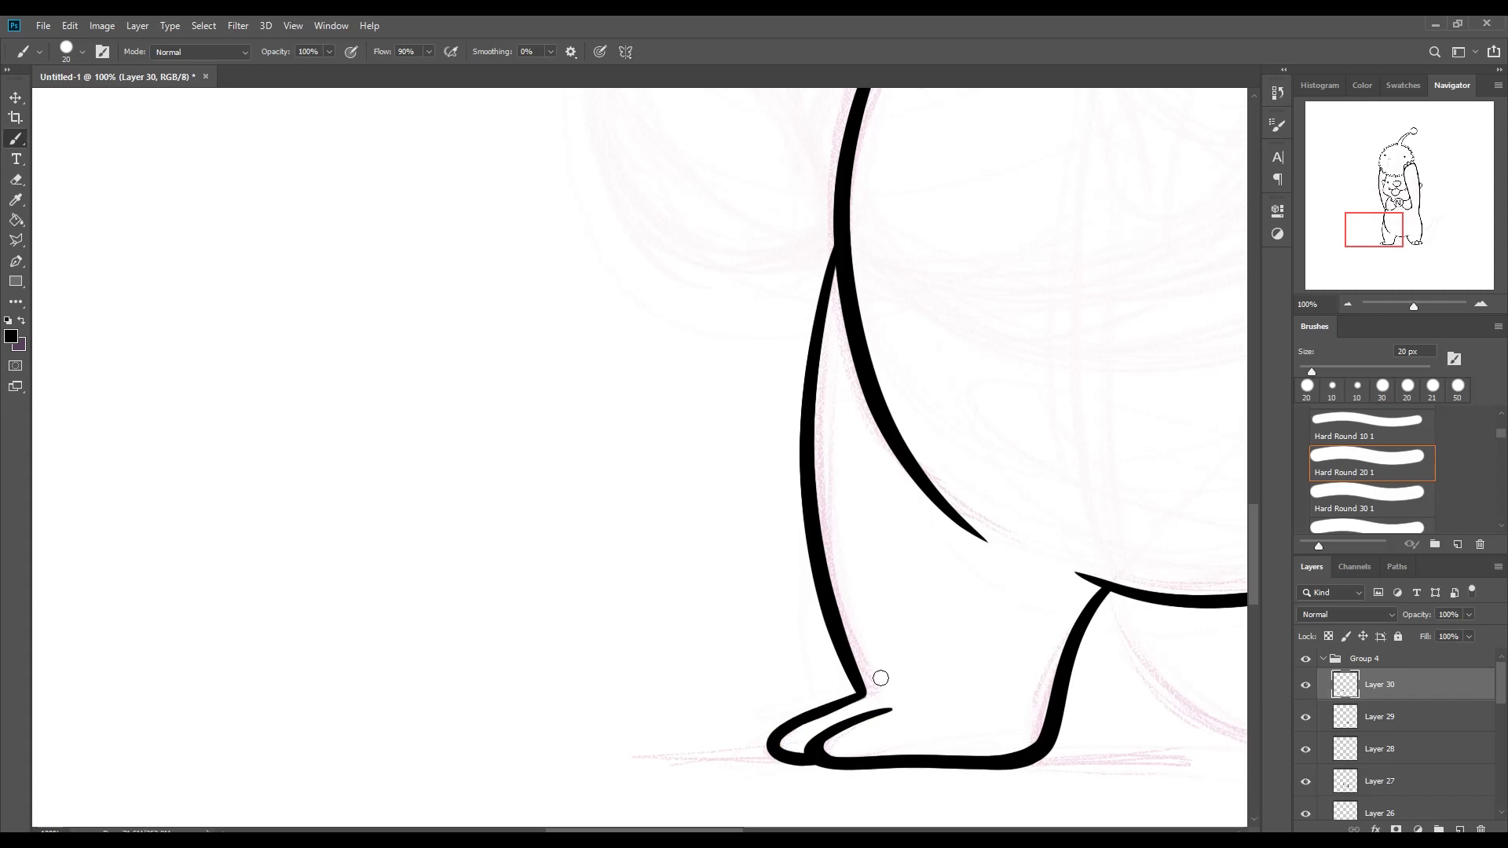
Step: Ink both sides of the curving tail and erase overlaps where it meets the foot
drag(1021, 471, 408, 471)
drag(707, 471, 495, 471)
mouse_move(259, 554)
mouse_down()
mouse_move(1229, 209)
mouse_move(822, 449)
mouse_up()
key(e)
mouse_move(604, 742)
mouse_down()
mouse_move(680, 762)
mouse_move(793, 719)
mouse_up()
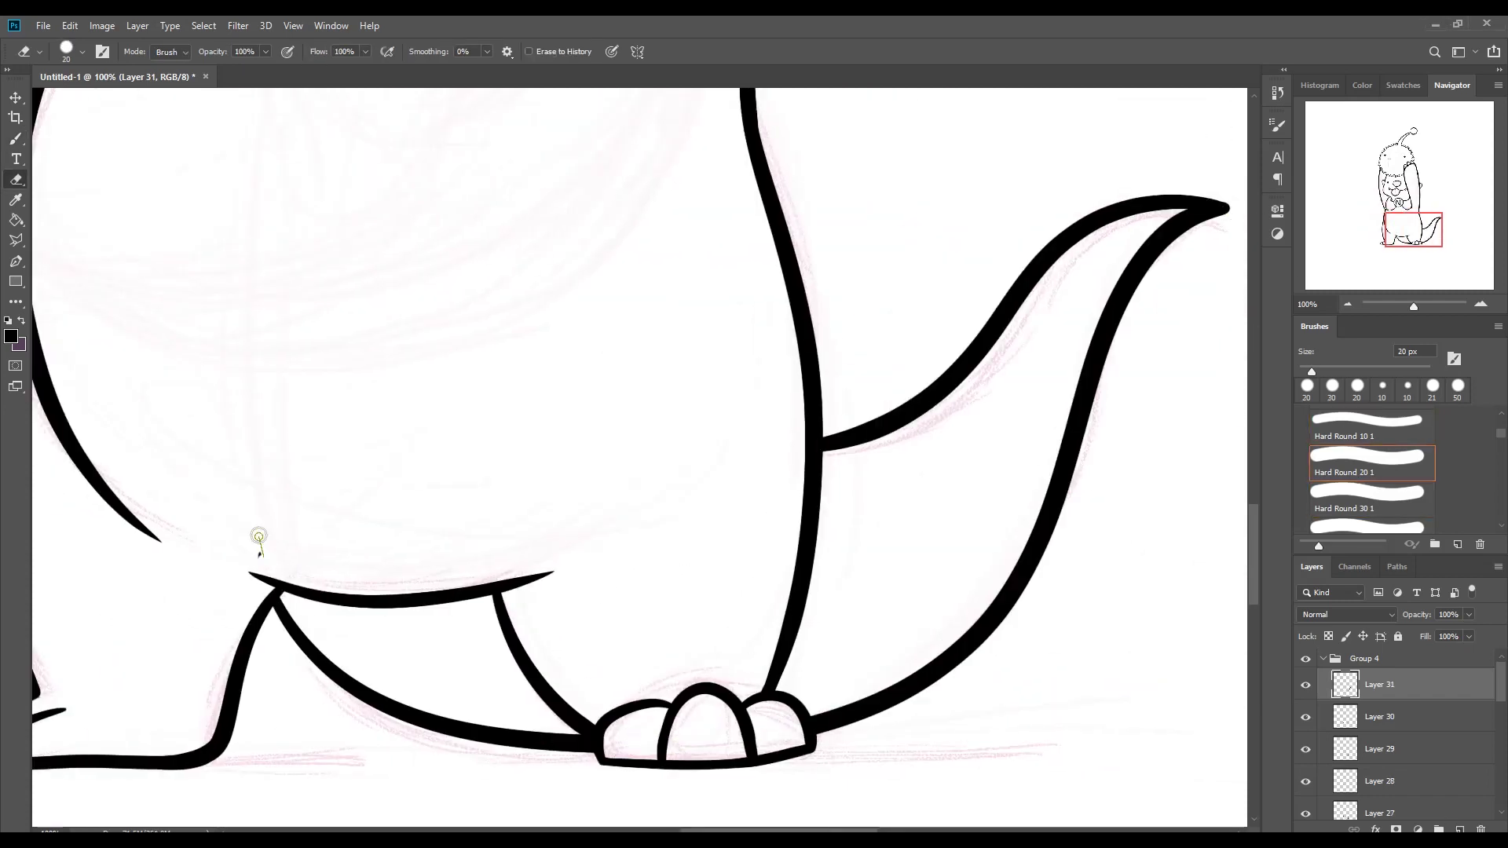
drag(1169, 271, 902, 271)
Step: Add a new empty layer, Layer 32, with the Brush ready
scroll(1096, 599, left, 5)
scroll(1095, 600, up, 14)
scroll(1095, 599, left, 5)
key(ctrl+shift+alt+n)
key(b)
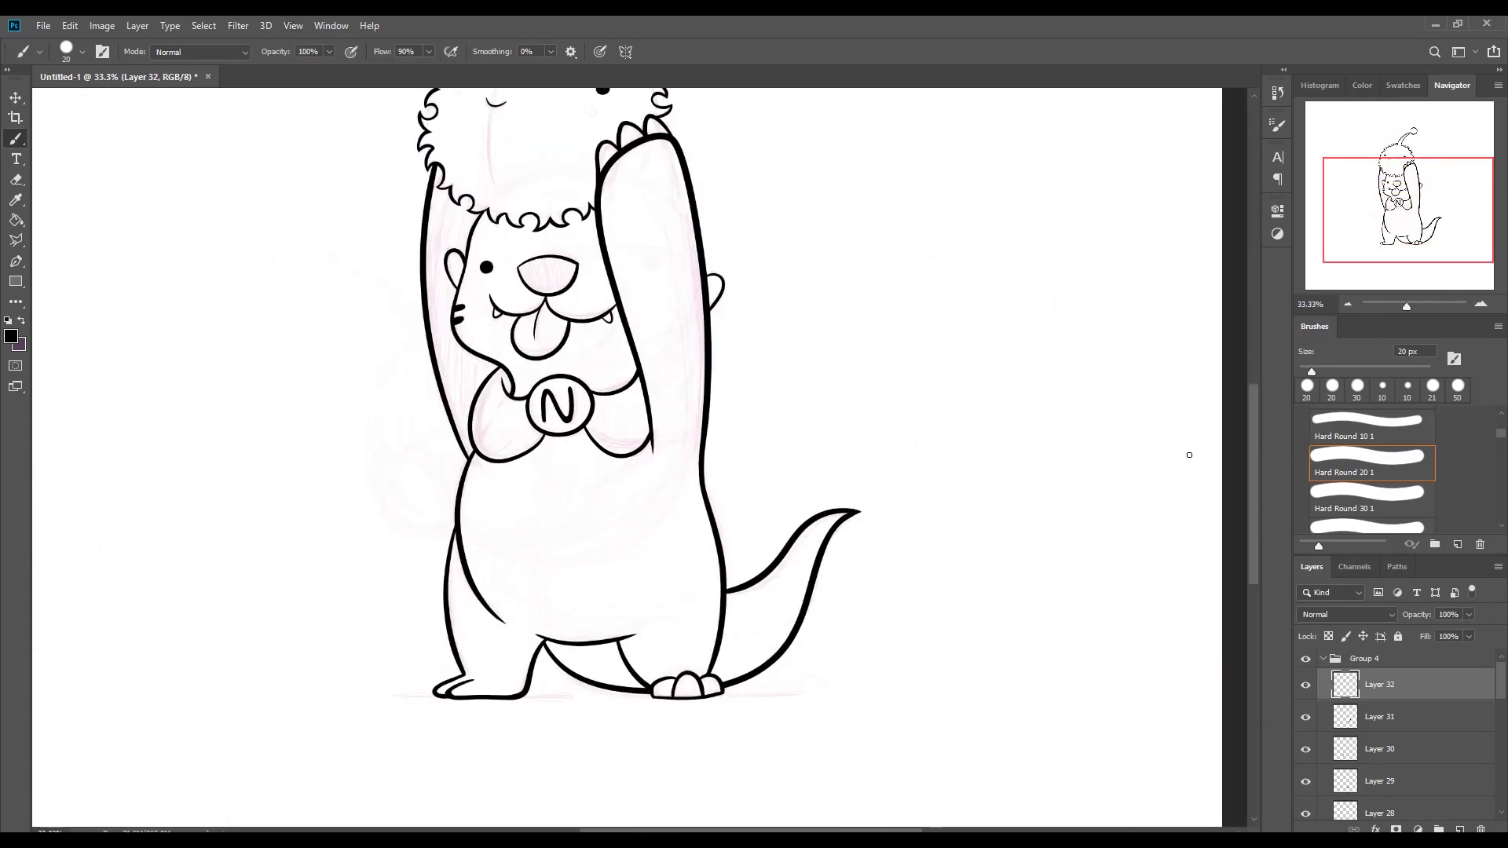
Step: Zoom out, add Group 5 with Layer 33, and set the paint colour to brown 723e06
scroll(1188, 455, up, 3)
key(ctrl+minus)
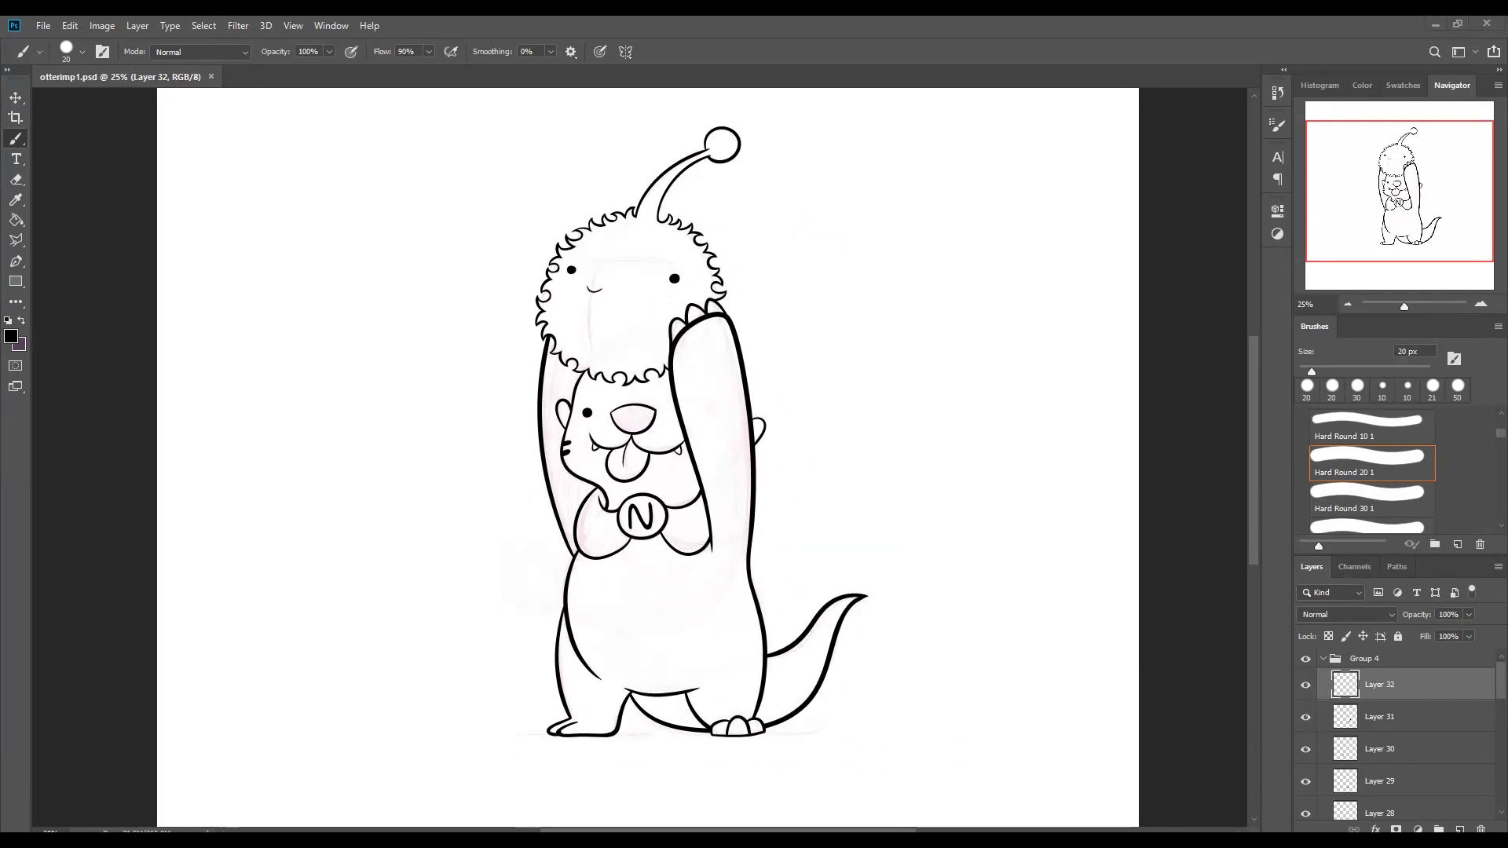
click(11, 336)
click(276, 652)
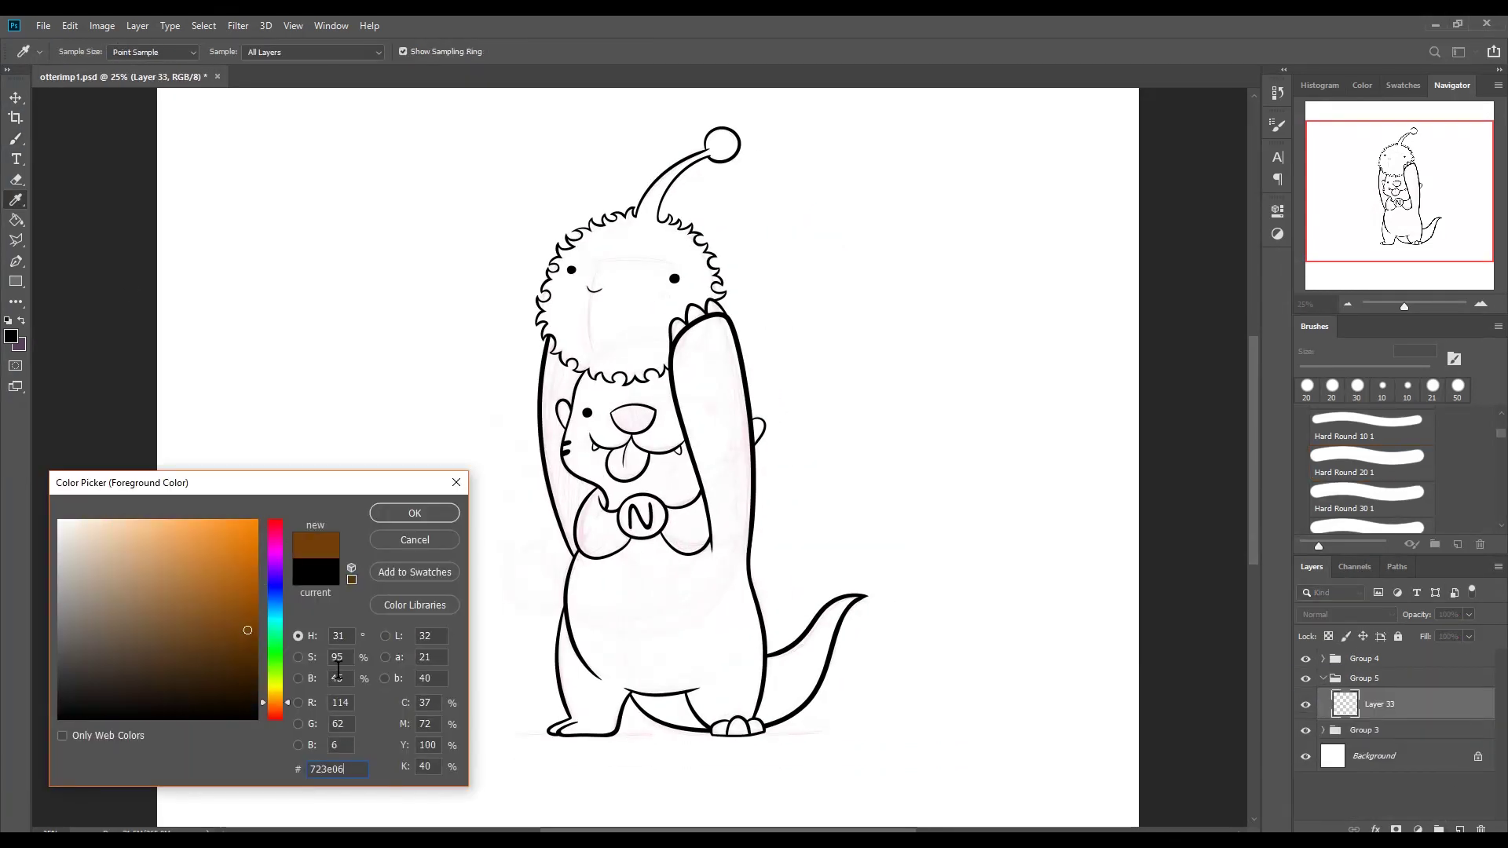
Step: Paint dark brown over the otter's body, arm and face, then zoom in
click(421, 511)
mouse_move(587, 556)
mouse_down()
mouse_move(612, 667)
mouse_move(707, 707)
mouse_move(833, 644)
mouse_move(864, 604)
mouse_up()
click(293, 25)
click(315, 141)
Step: Erase brown spill at the left edge, raised arm and left foot; add a layer above base
key(e)
drag(444, 533, 438, 373)
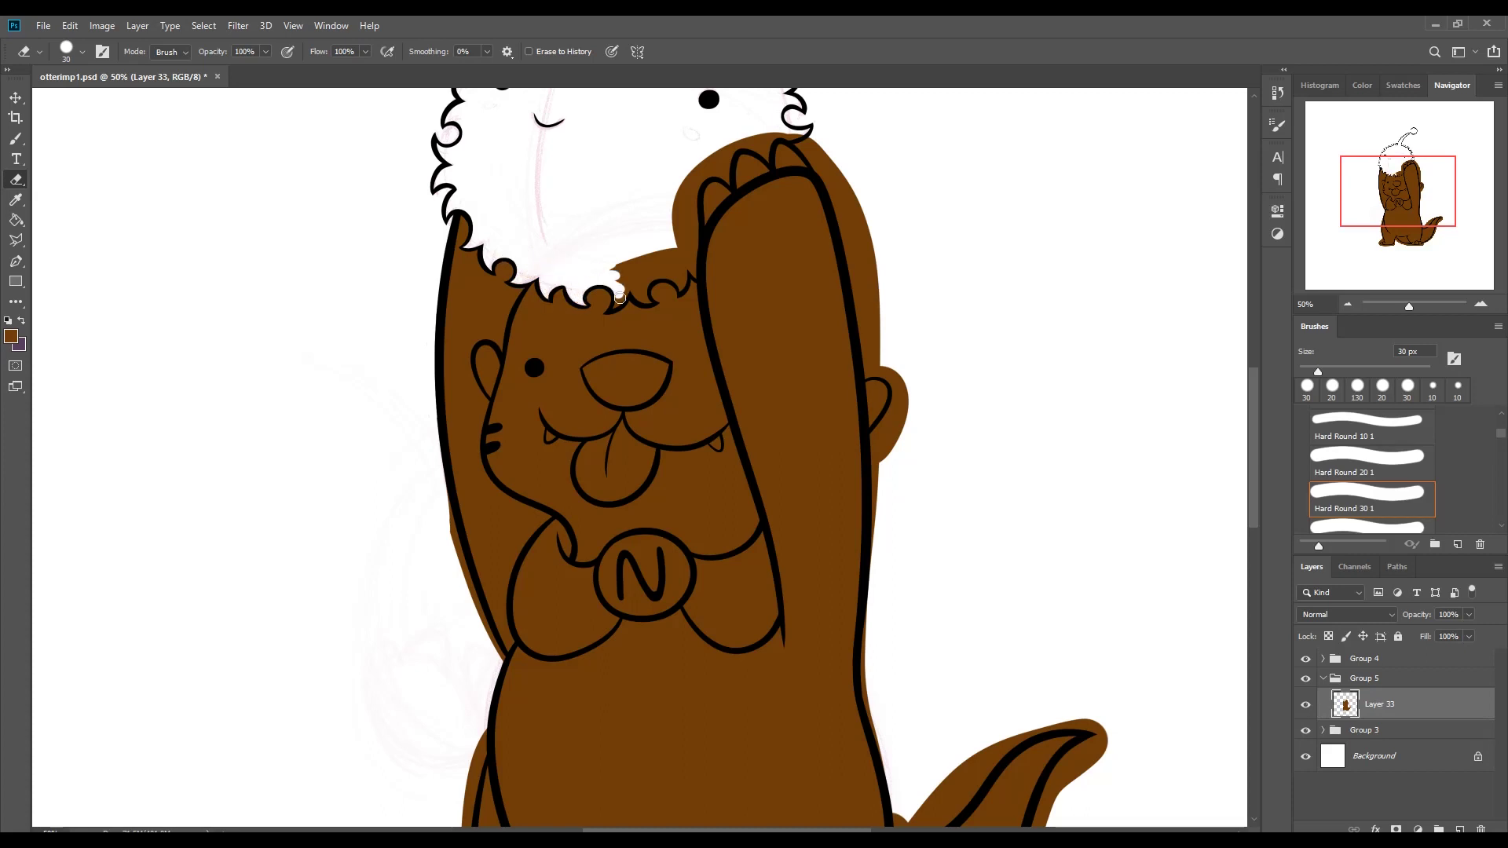
mouse_move(677, 256)
mouse_down()
mouse_move(694, 175)
mouse_move(519, 389)
mouse_move(662, 567)
mouse_up()
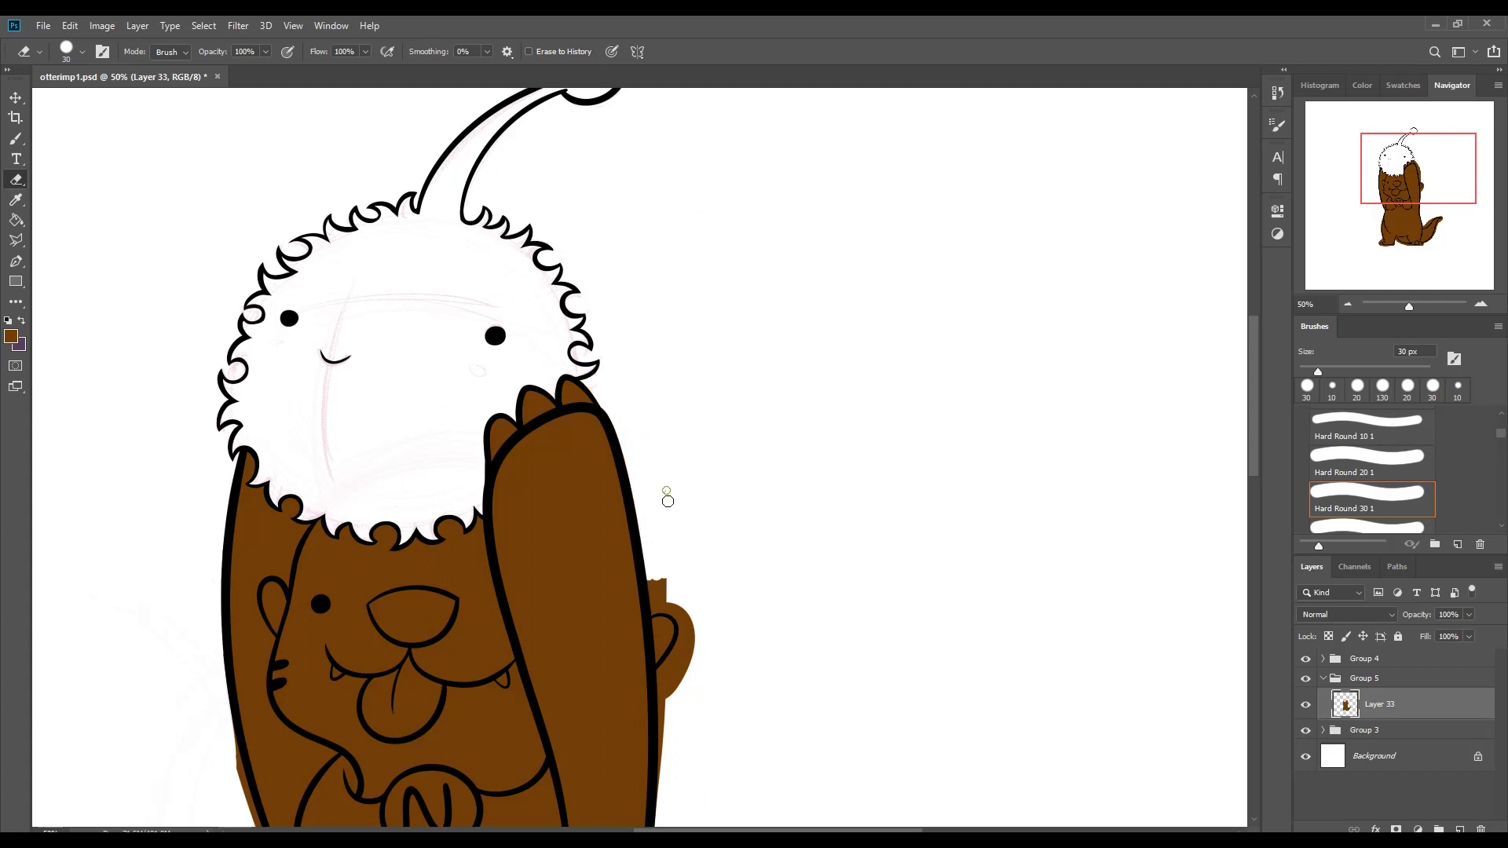
scroll(666, 526, down, 5)
mouse_move(729, 650)
mouse_down()
mouse_move(892, 595)
mouse_move(825, 723)
mouse_up()
scroll(825, 723, down, 3)
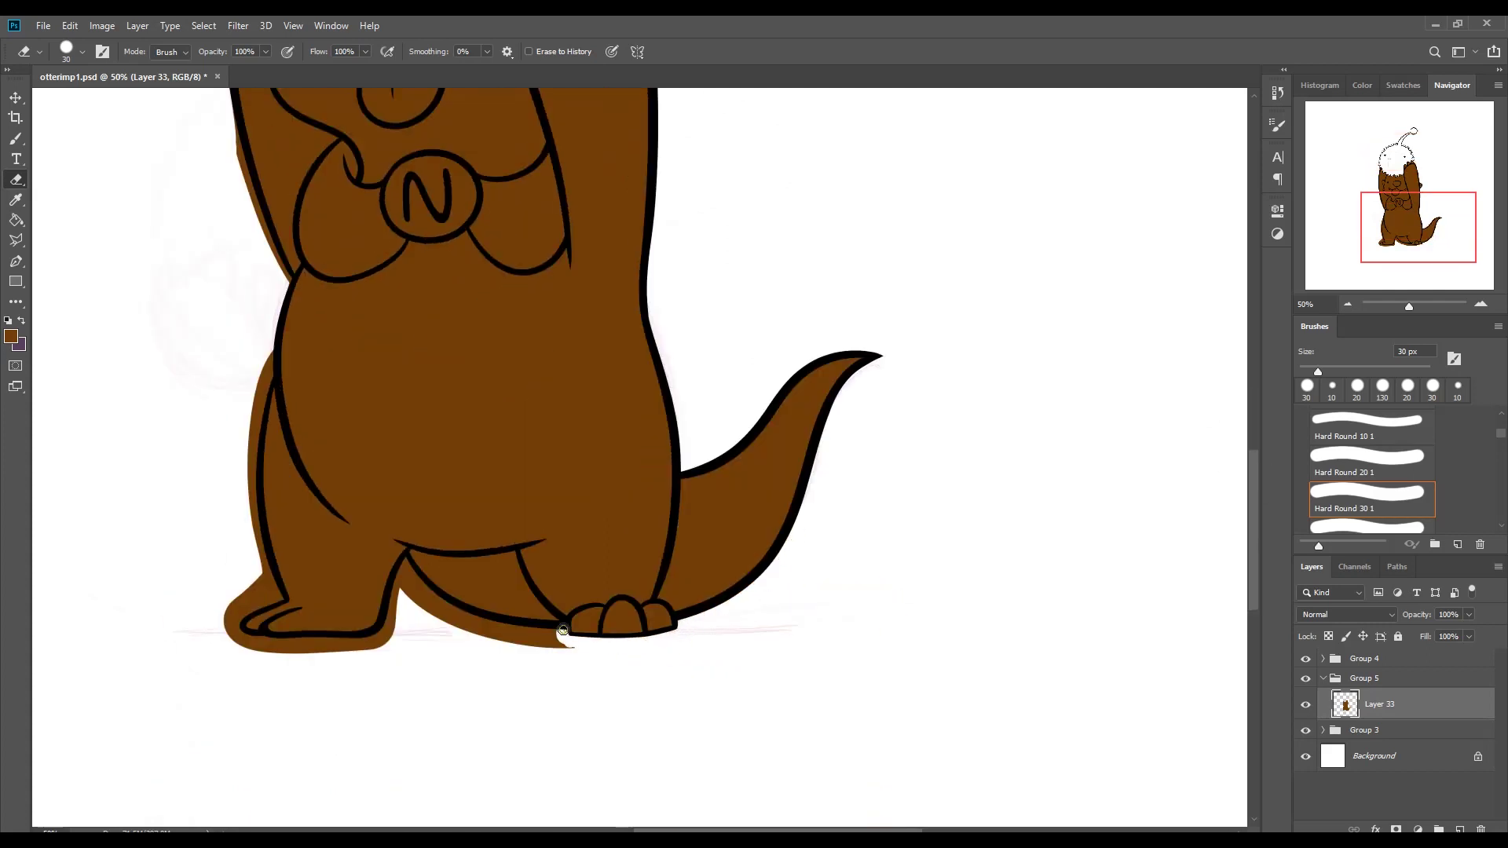
mouse_move(377, 643)
mouse_down()
mouse_move(232, 624)
mouse_move(262, 610)
mouse_up()
scroll(266, 371, up, 5)
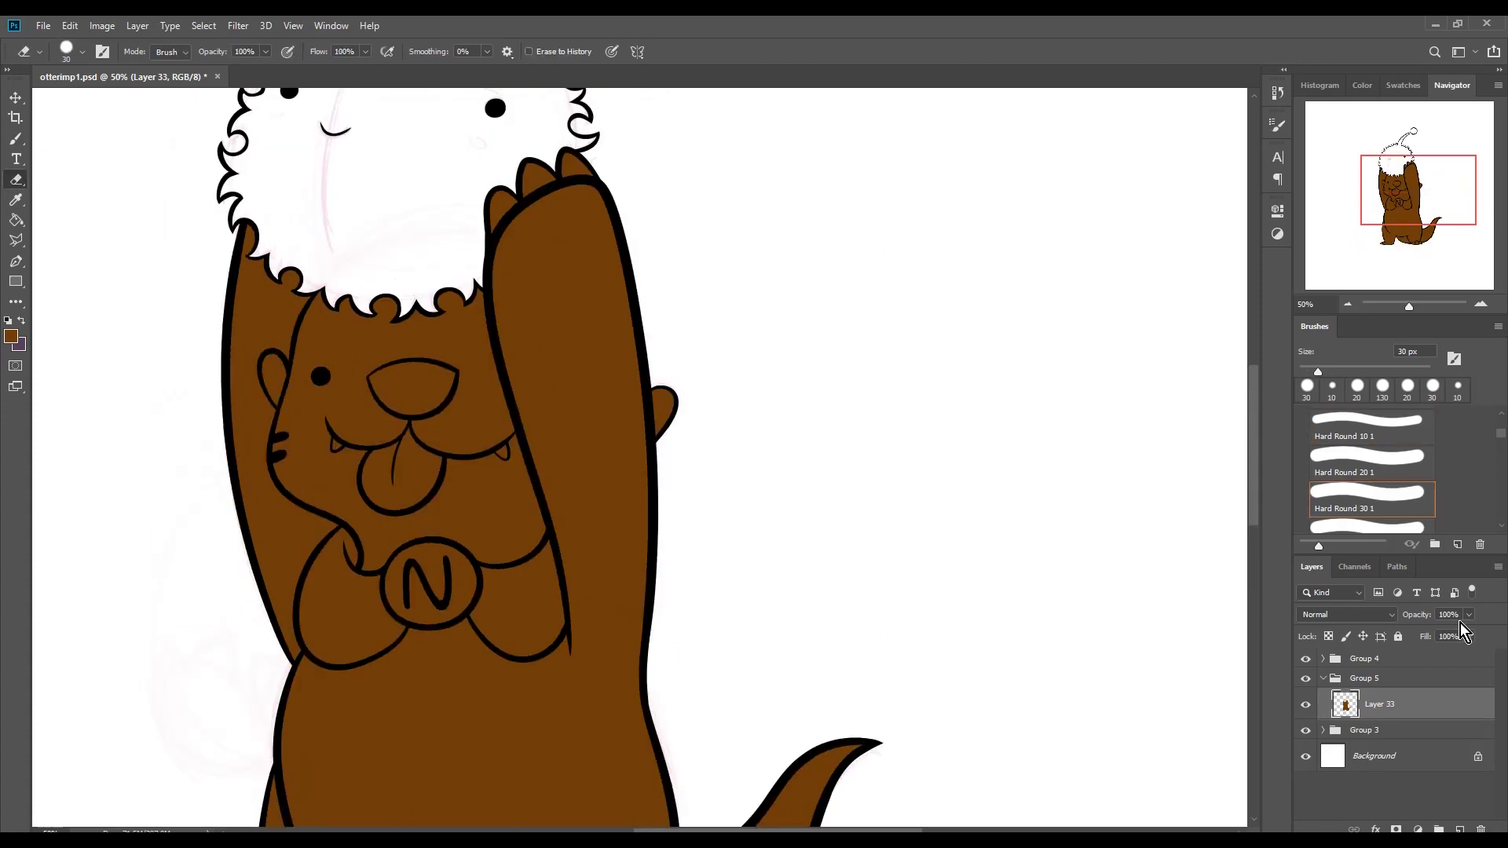
key(ctrl+shift+alt+n)
click(11, 337)
Step: Paint lighter brown on the head, muzzle, cheek and chin with the 70 px hard brush
key(Escape)
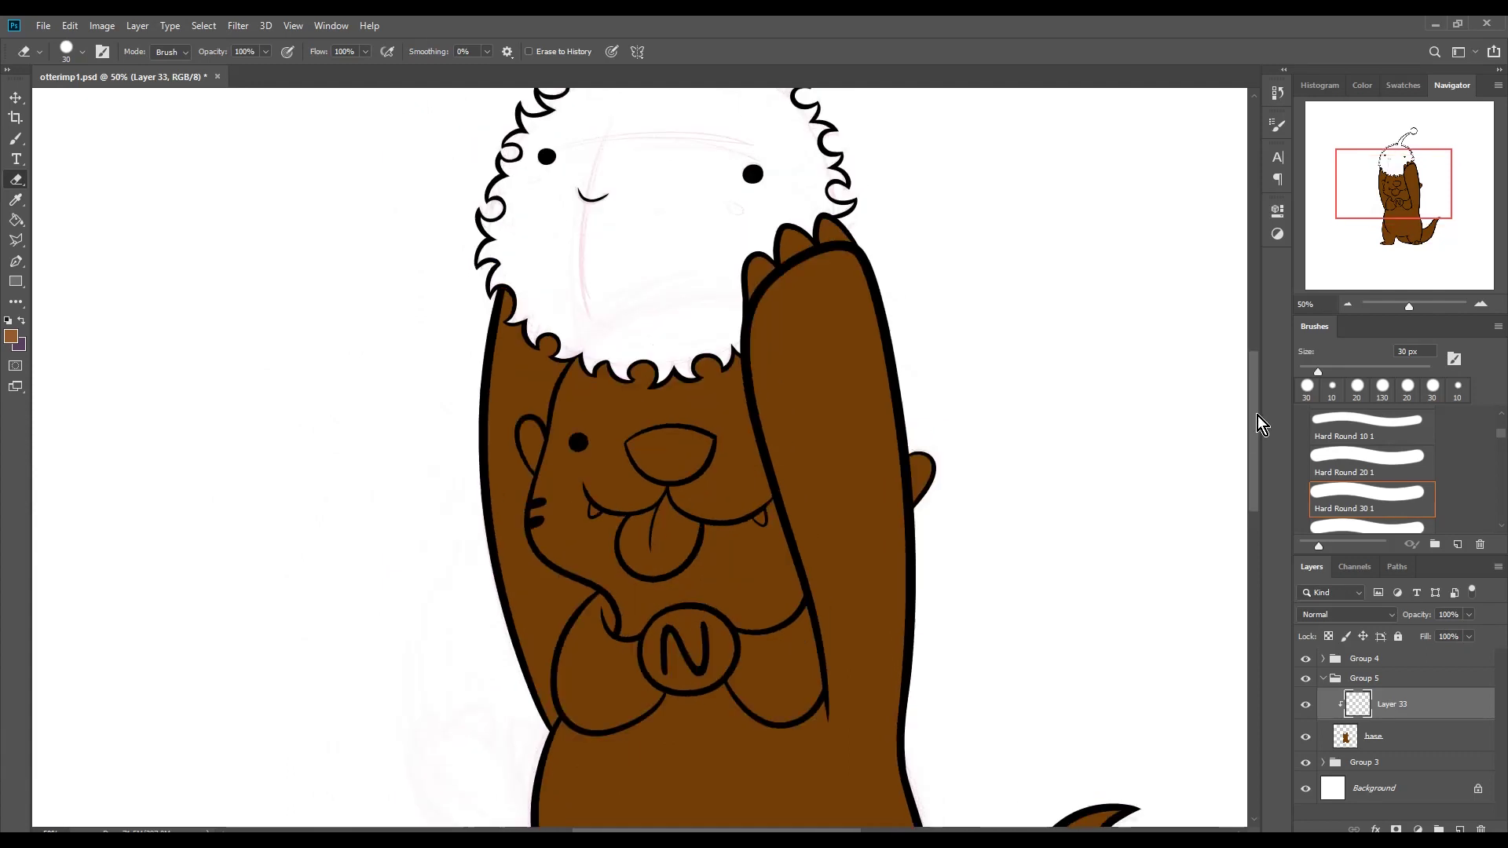
key(b)
click(1501, 525)
click(1367, 506)
drag(572, 394, 564, 424)
mouse_move(561, 569)
mouse_down()
mouse_move(768, 521)
mouse_move(639, 437)
mouse_move(707, 377)
mouse_move(726, 625)
mouse_up()
Step: Extend the lighter brown over the belly, legs and raised arm, leaving dark edges
key(bracketleft)
key(bracketleft)
key(bracketleft)
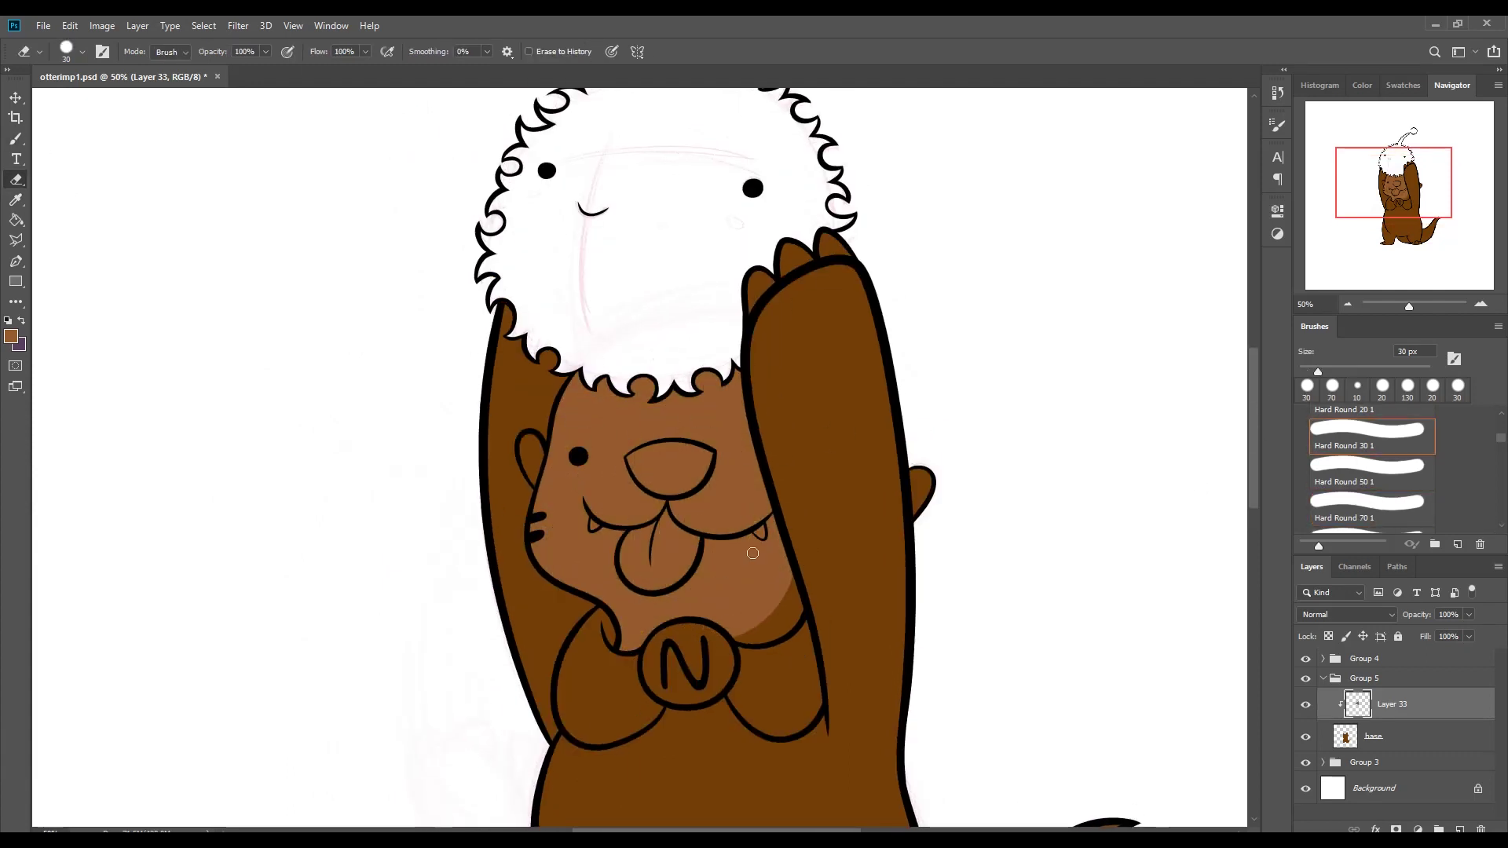
scroll(934, 461, down, 5)
key(bracketright)
key(bracketright)
key(bracketright)
mouse_move(542, 393)
mouse_down()
mouse_move(581, 550)
mouse_move(691, 354)
mouse_move(730, 563)
mouse_move(579, 579)
mouse_move(639, 579)
mouse_move(617, 707)
mouse_up()
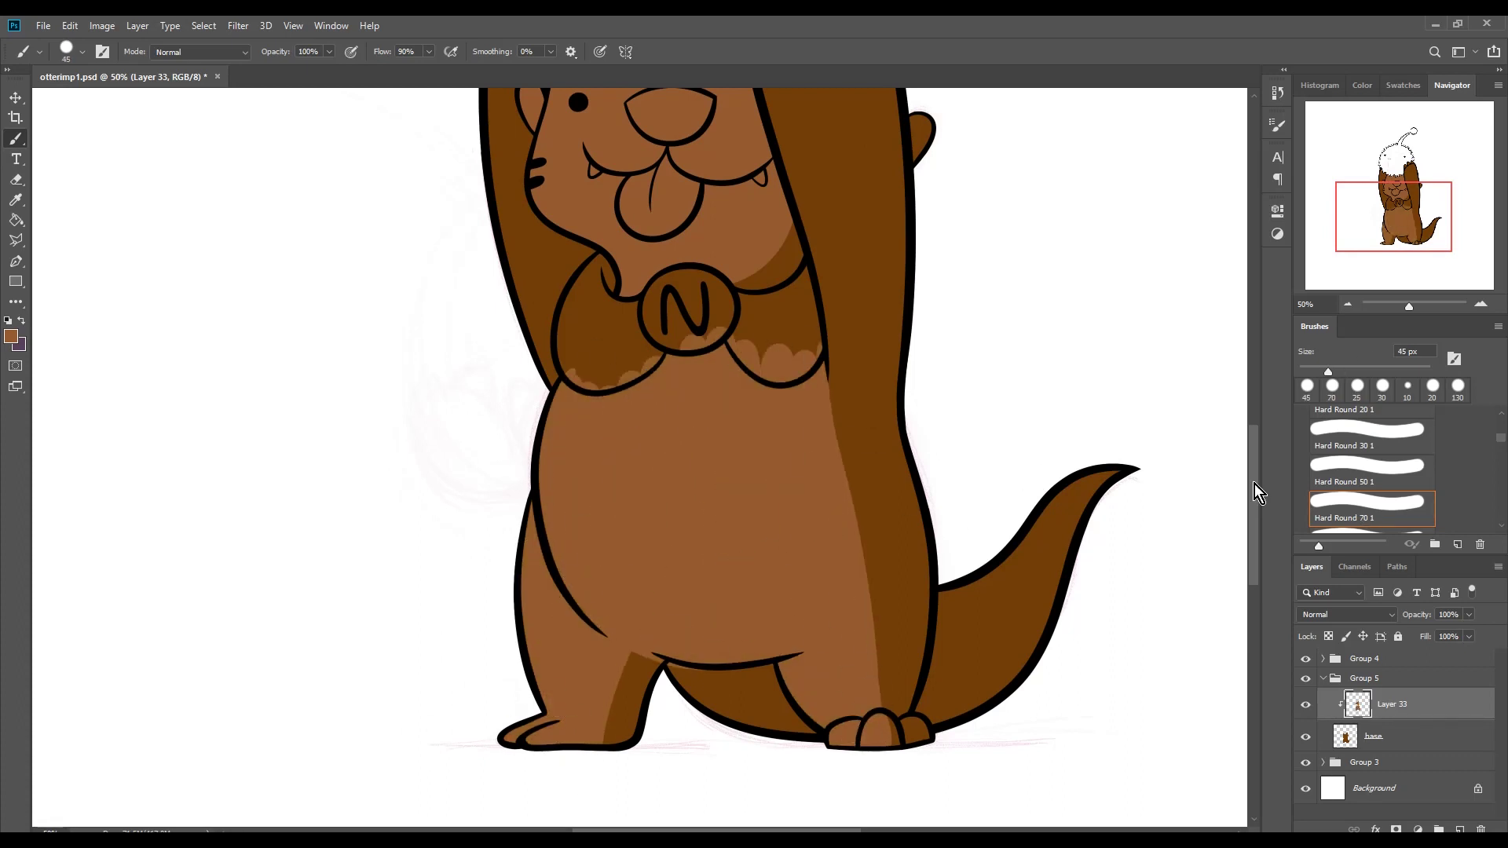
scroll(1259, 493, up, 2)
scroll(1259, 492, up, 3)
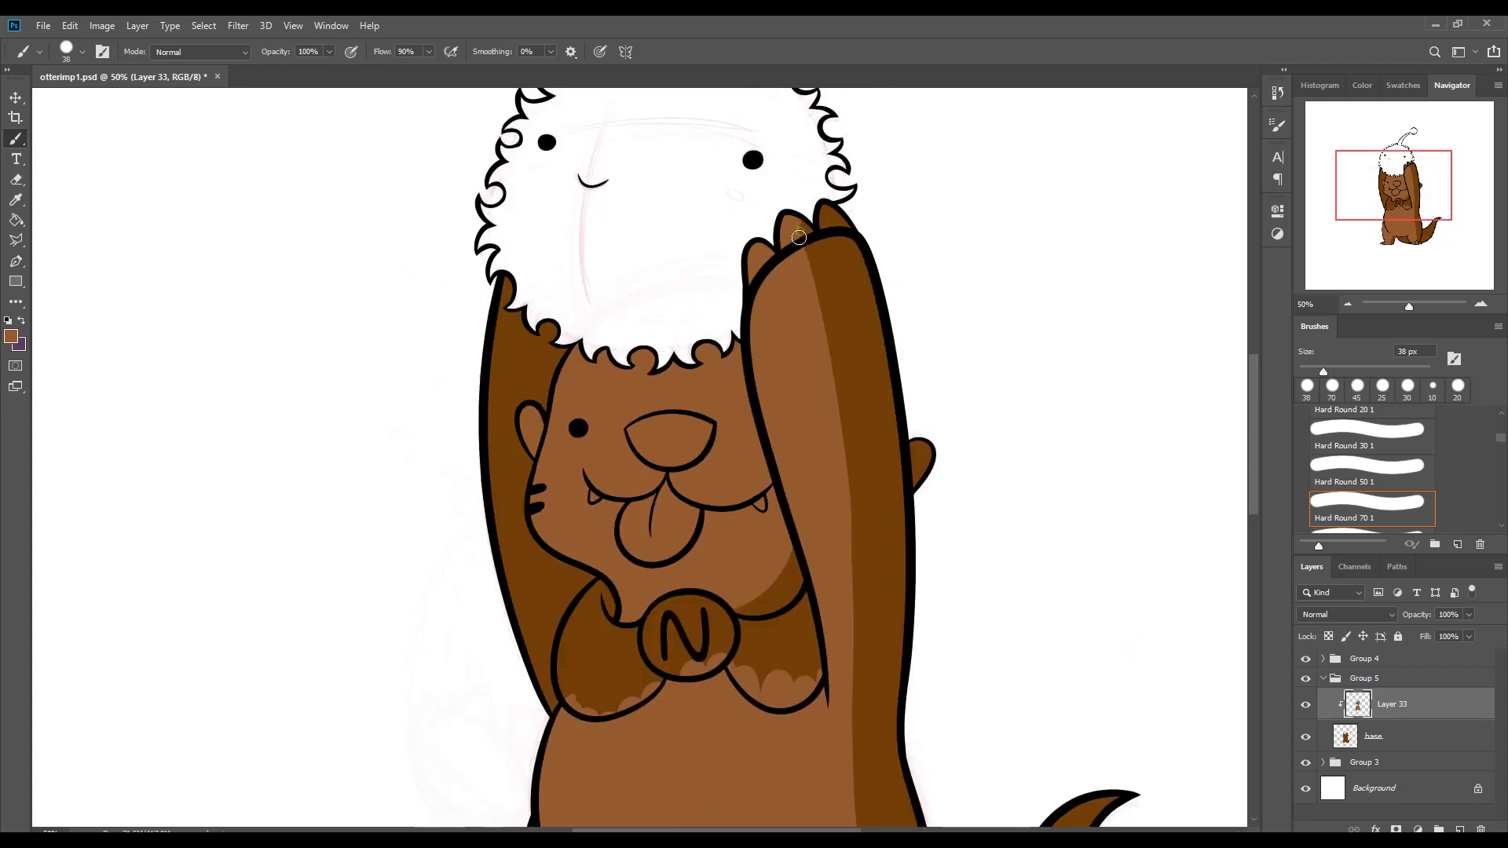
mouse_move(489, 353)
mouse_down()
mouse_move(534, 668)
mouse_move(573, 707)
mouse_up()
scroll(911, 545, down, 4)
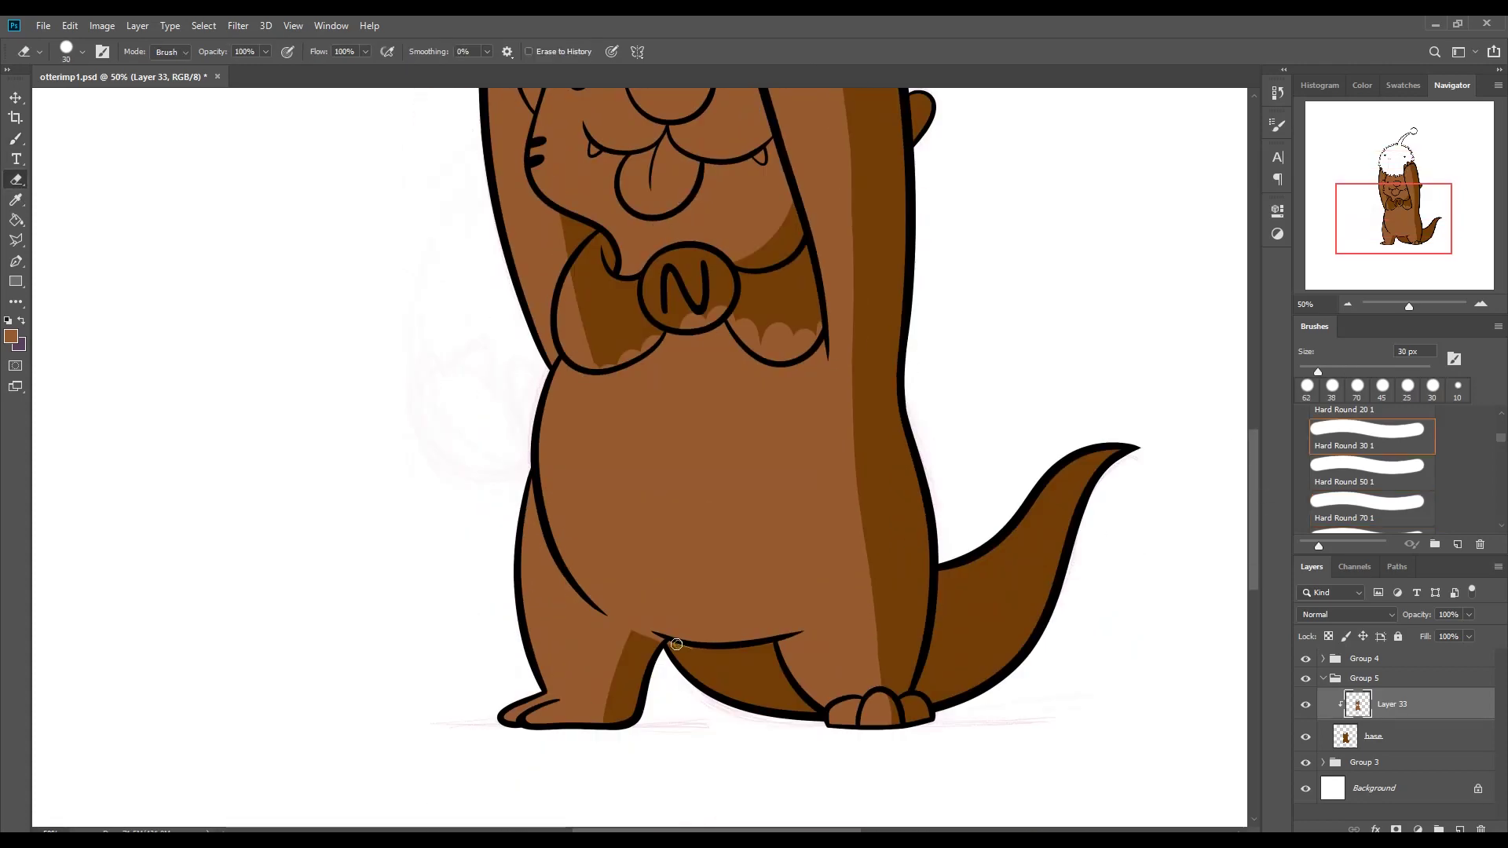
key(e)
scroll(786, 707, up, 4)
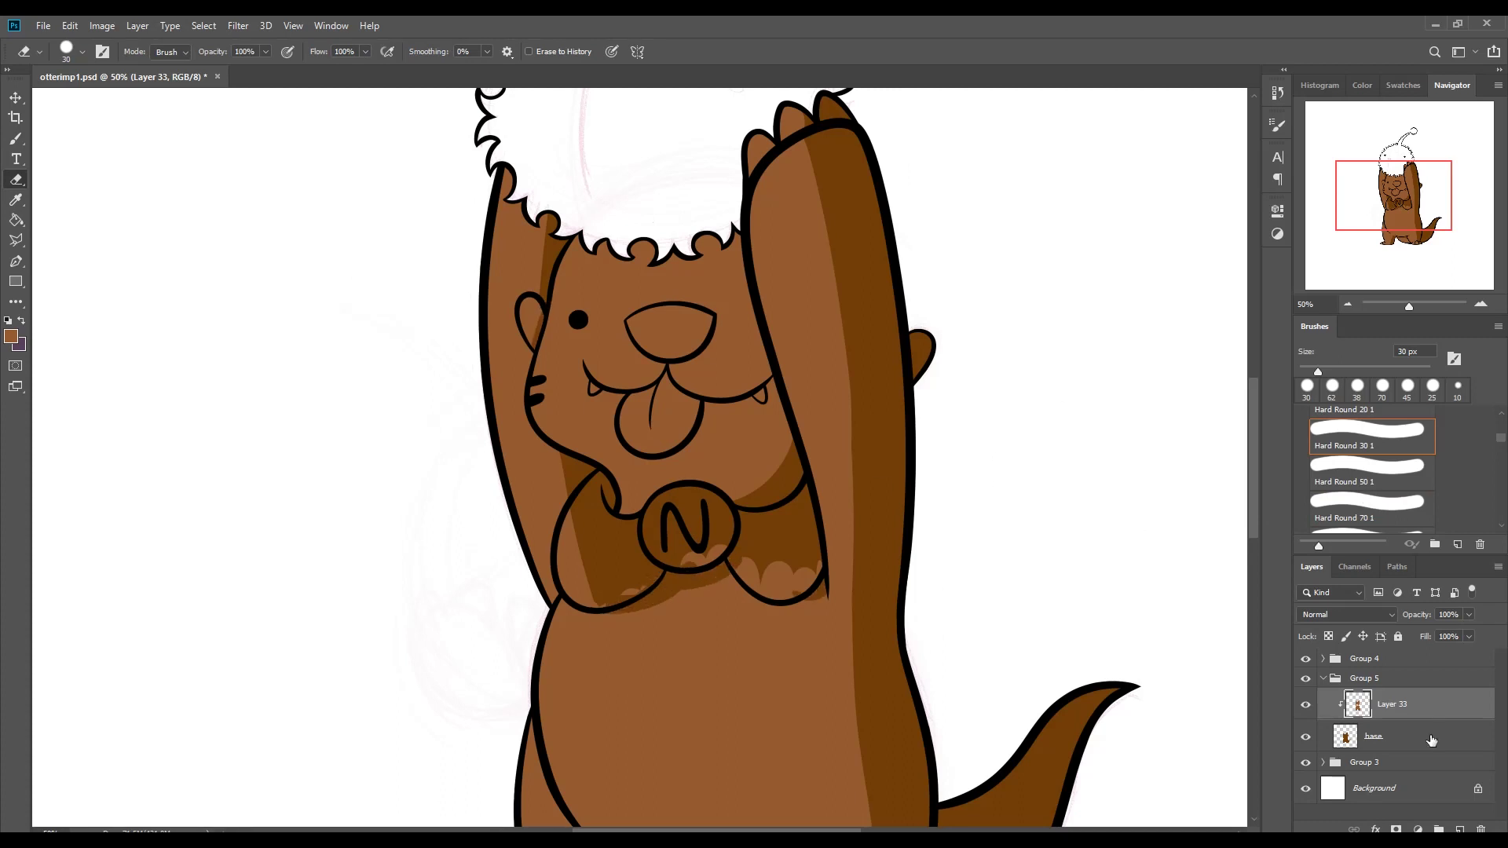
Step: On a new layer, paint pale tan over the muzzle, cheeks, paws and chest
click(1460, 829)
click(11, 336)
click(141, 549)
click(430, 512)
key(b)
mouse_move(539, 378)
mouse_down()
mouse_move(621, 440)
mouse_move(777, 502)
mouse_move(728, 333)
mouse_up()
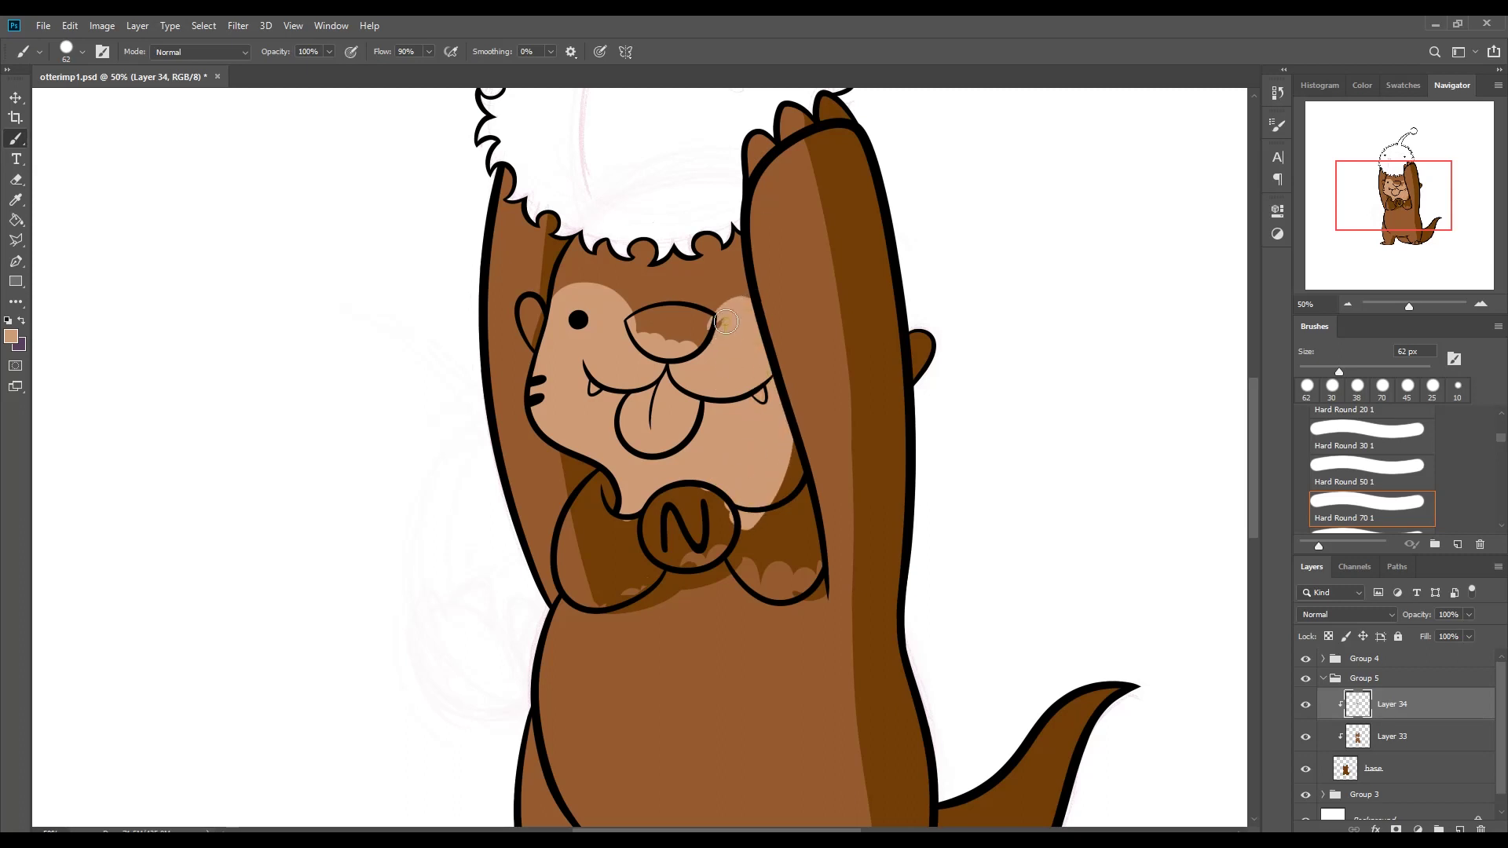
mouse_move(621, 561)
mouse_down()
mouse_move(707, 597)
mouse_move(758, 589)
mouse_up()
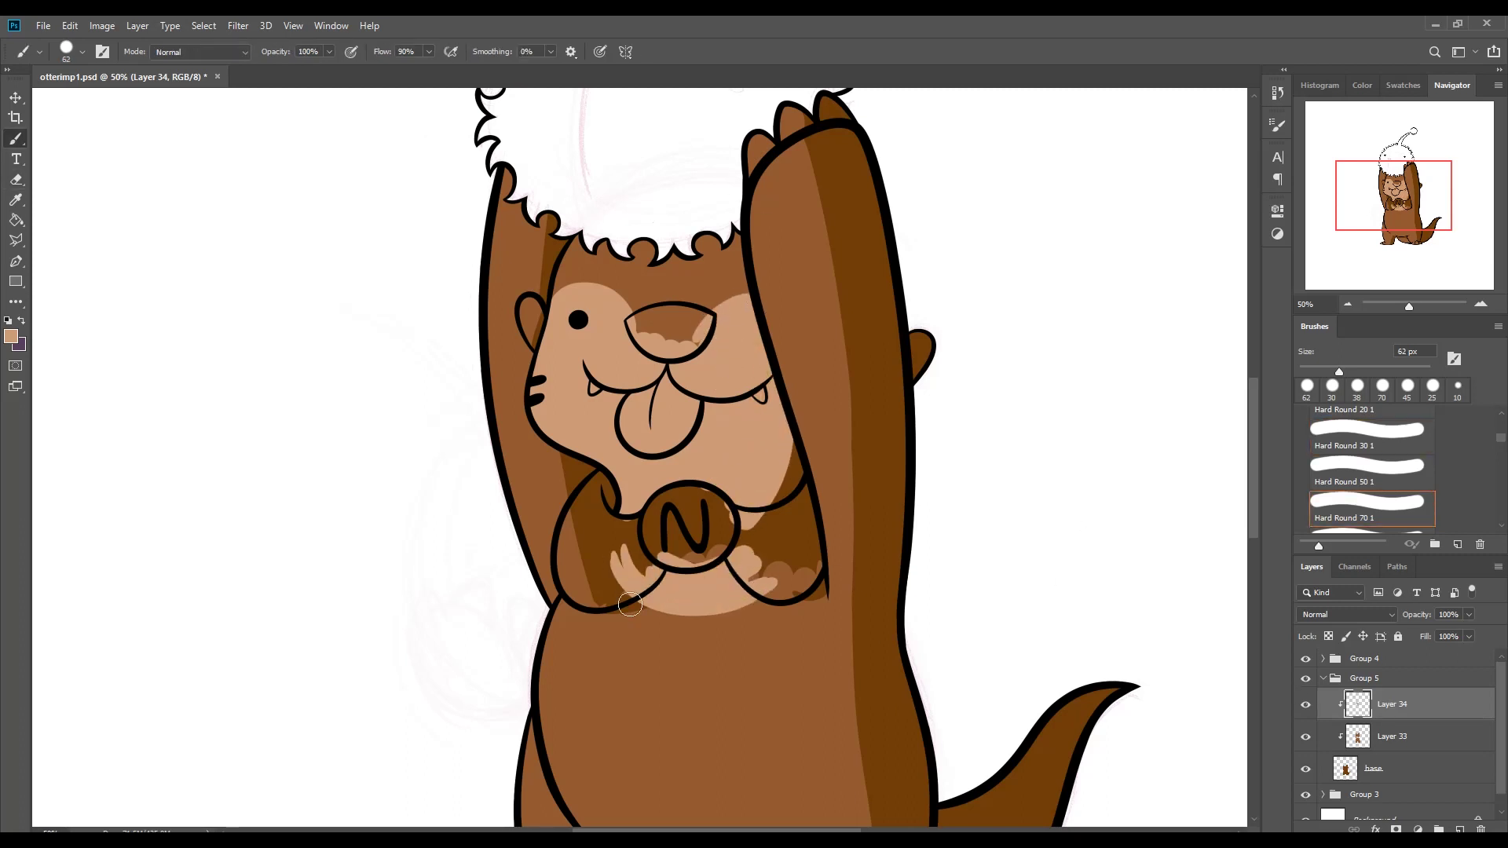
Step: Add a clipped layer with a dark colour and fill the nose black
click(1306, 658)
click(1460, 829)
right_click(1388, 693)
click(11, 336)
click(430, 511)
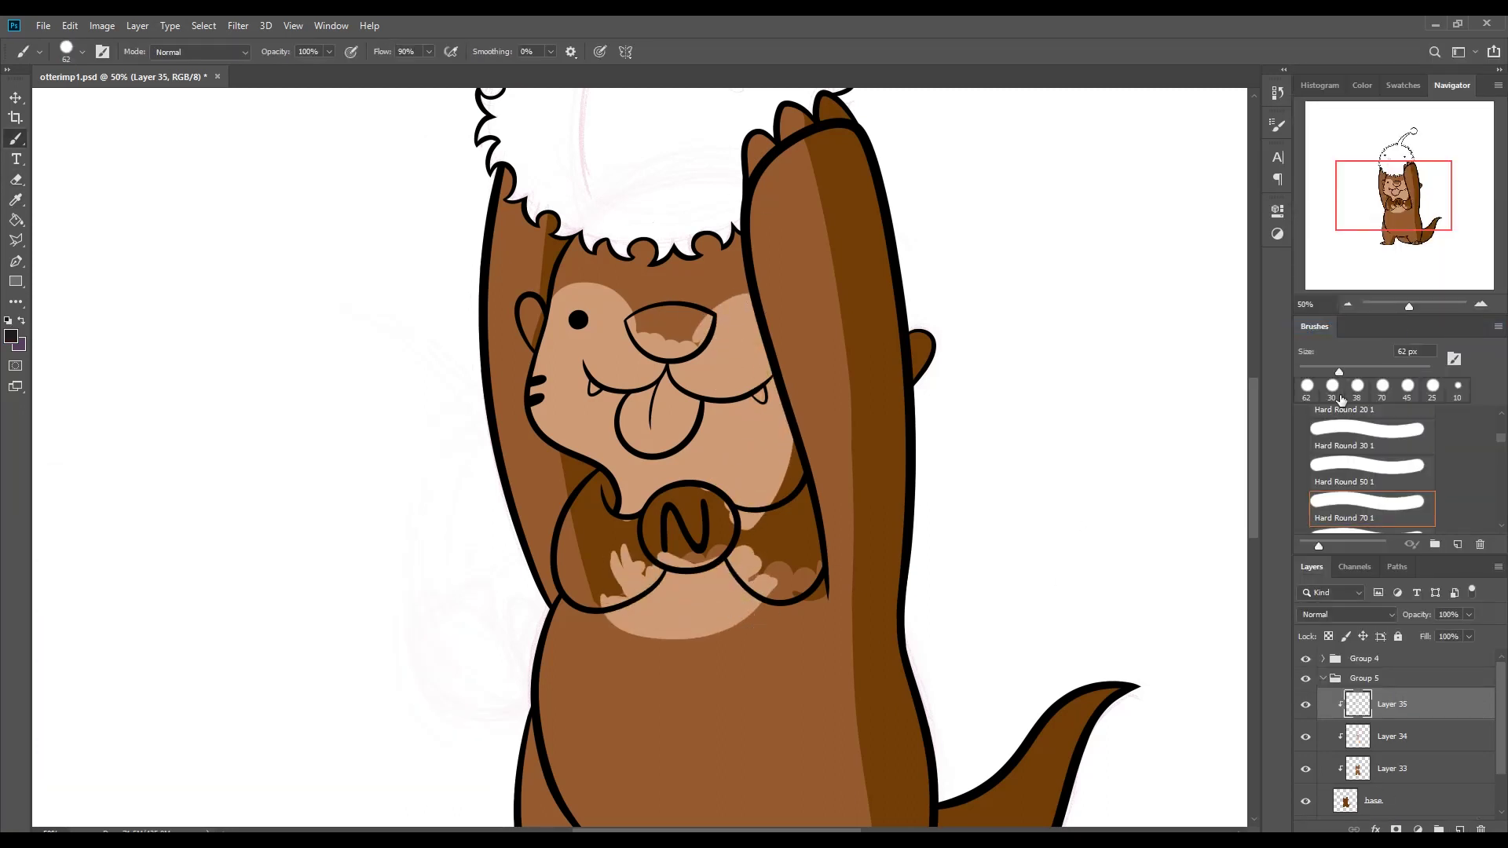
key(ctrl+shift+alt+n)
click(11, 336)
Step: Paint the tongue and both halves of the bow red
click(252, 550)
click(431, 511)
drag(664, 397, 655, 445)
mouse_move(625, 537)
mouse_down()
mouse_move(597, 570)
mouse_move(618, 594)
mouse_up()
drag(738, 508, 752, 538)
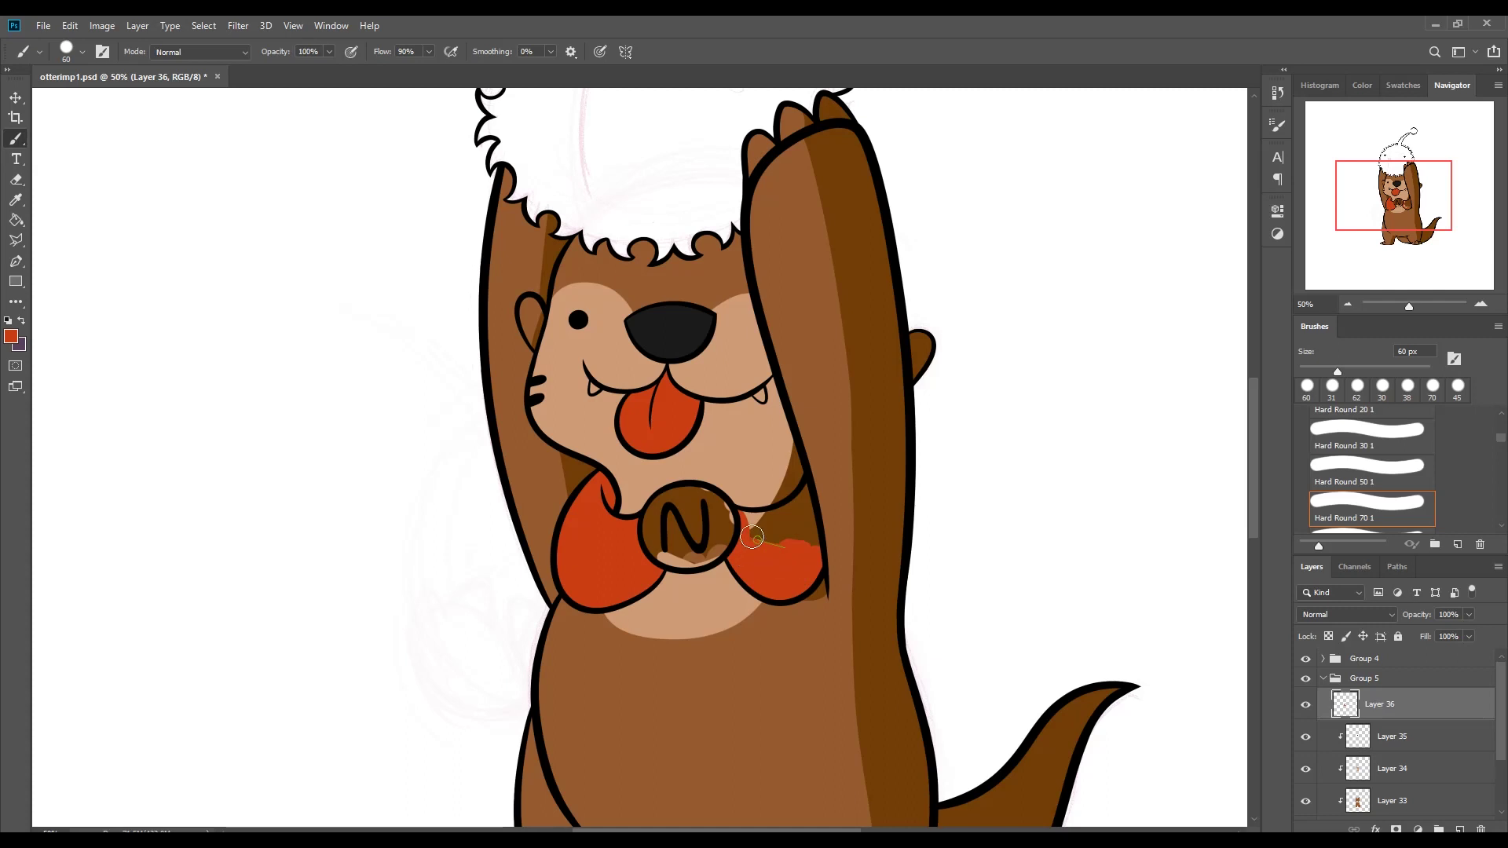
Step: On a clipped layer, paint both halves of the bow tie orange
key(ctrl+shift+alt+n)
alt+click(1417, 720)
click(11, 336)
click(430, 511)
drag(580, 509, 627, 614)
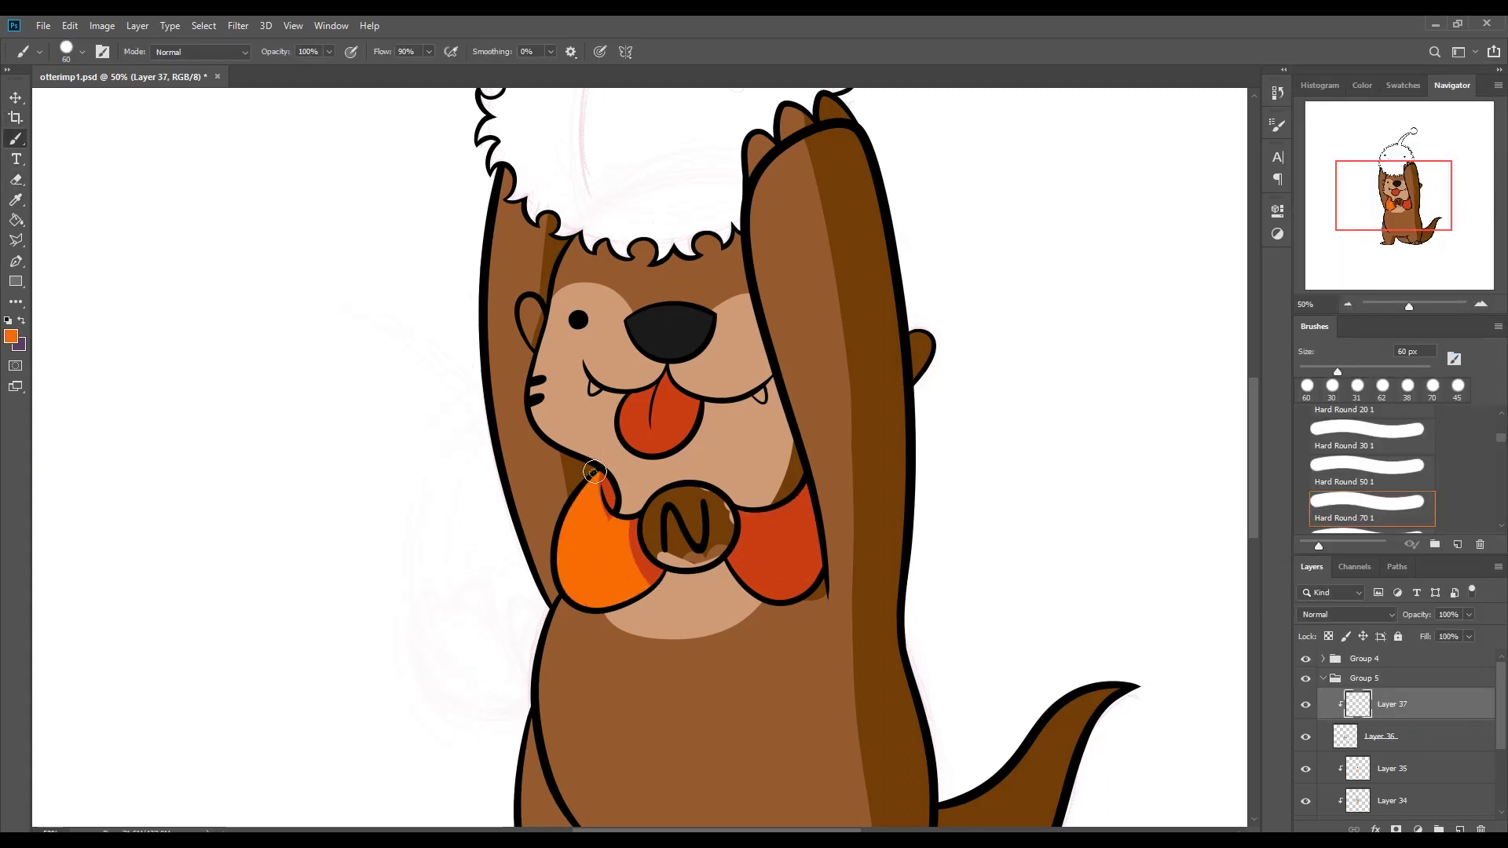
drag(753, 514, 798, 645)
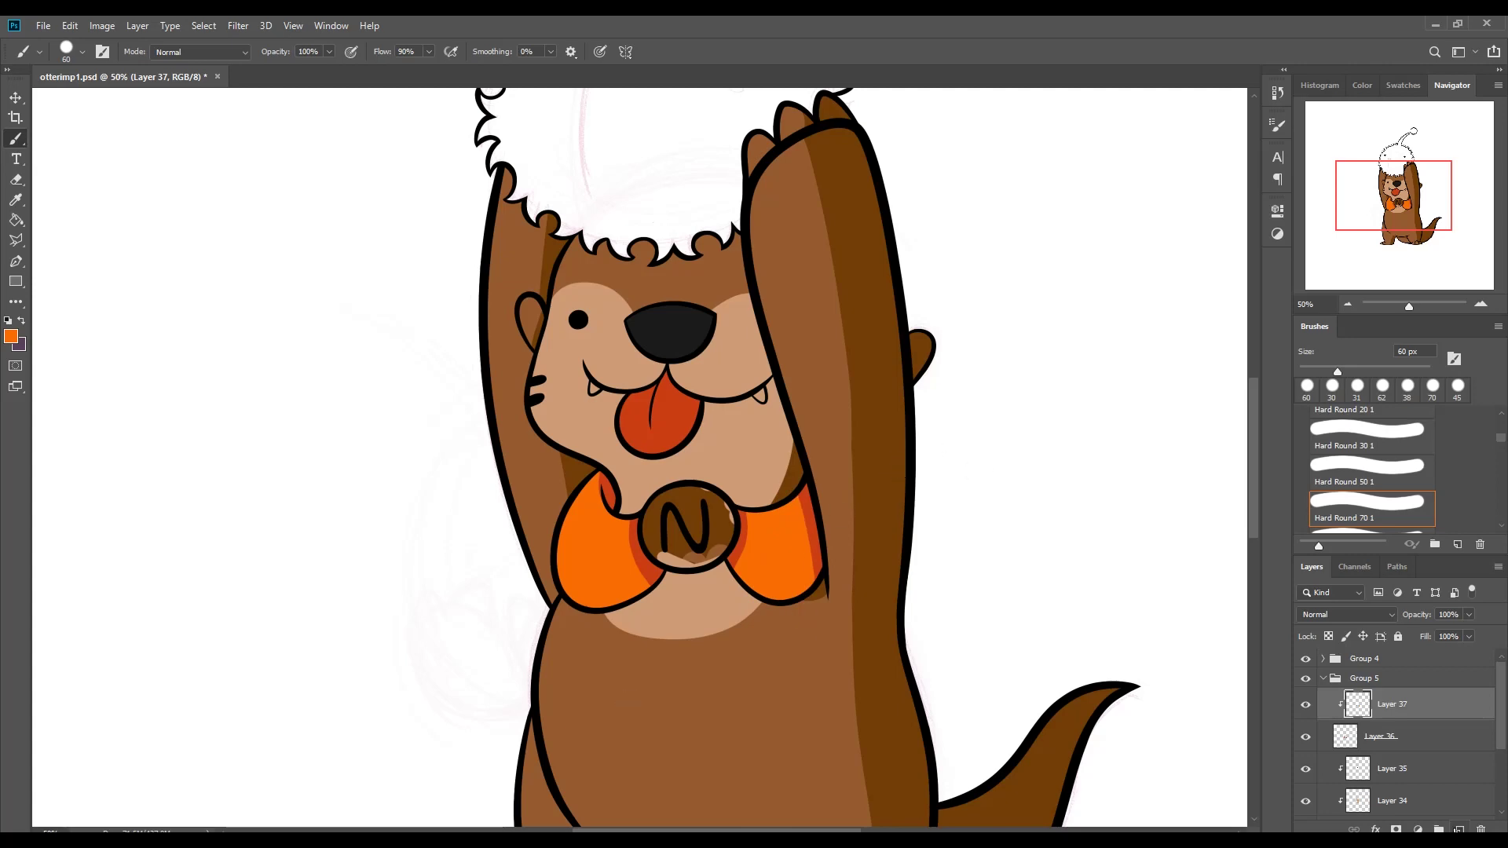
Step: Fill the N badge golden brown on its own clipped layer
key(ctrl+shift+alt+n)
click(11, 336)
click(173, 597)
click(430, 511)
drag(660, 550, 711, 497)
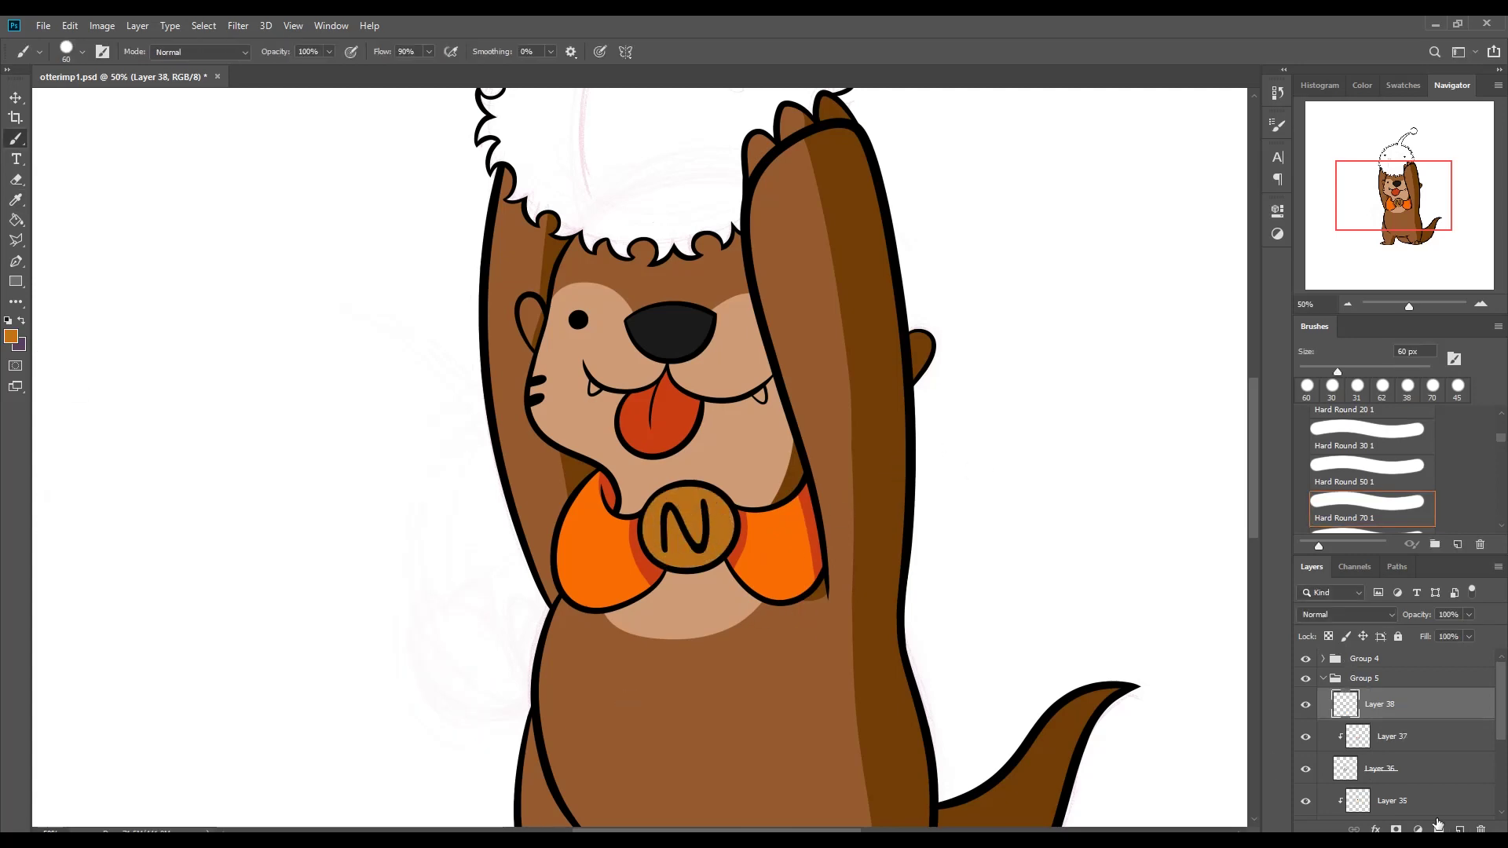
Step: Add a light gold highlight to the N badge on a new layer
click(1437, 825)
click(11, 336)
click(169, 612)
click(424, 515)
right_click(1395, 705)
mouse_move(660, 550)
mouse_down()
mouse_move(664, 494)
mouse_move(656, 517)
mouse_up()
Step: Dab white shine highlights onto the badge and nose
click(1395, 339)
click(11, 336)
click(71, 524)
click(424, 514)
key(ctrl+shift+alt+n)
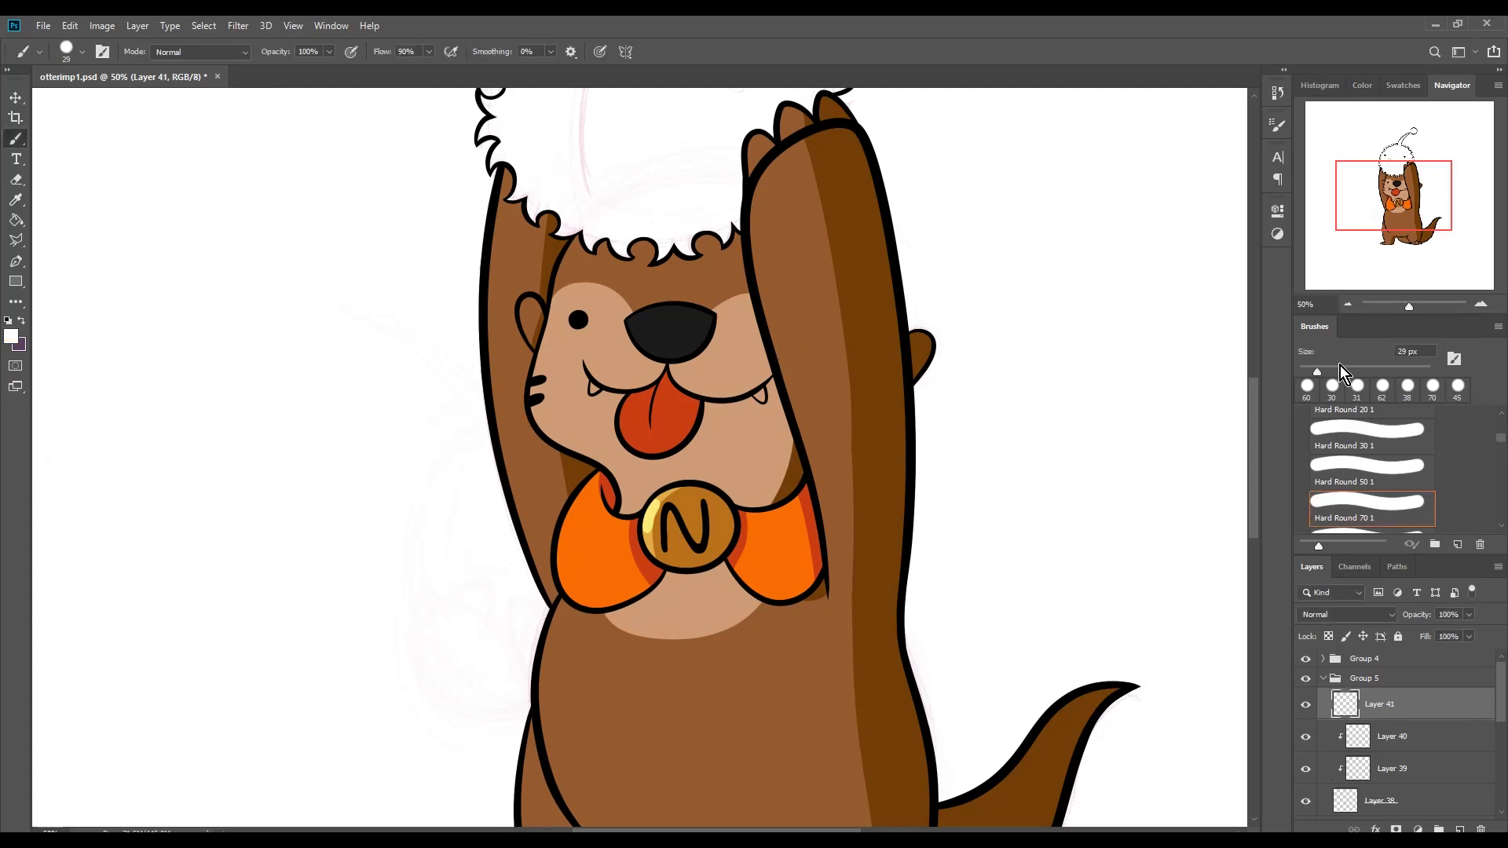
click(760, 390)
Step: Colour the hat's fur trim, stalk and pom-pom orange
ctrl+click(782, 487)
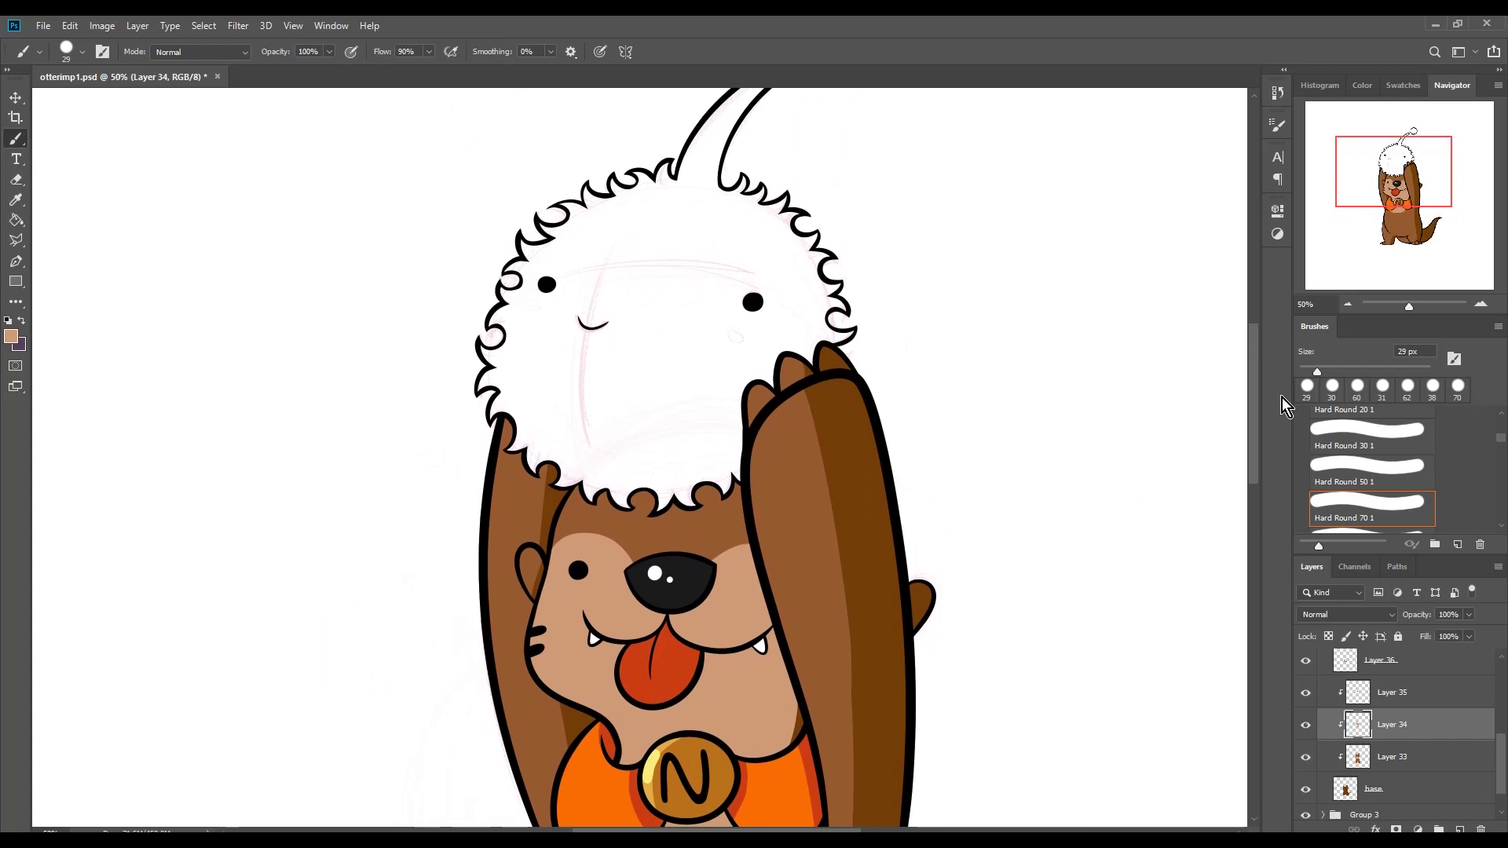
mouse_move(503, 359)
mouse_down()
mouse_move(511, 243)
mouse_move(621, 157)
mouse_up()
scroll(628, 314, up, 3)
mouse_move(707, 377)
mouse_down()
mouse_move(835, 544)
mouse_move(550, 589)
mouse_move(650, 495)
mouse_move(816, 471)
mouse_up()
Step: Erase orange spill along the antenna stalk and the fur's right edge
key(e)
drag(1382, 705, 1443, 772)
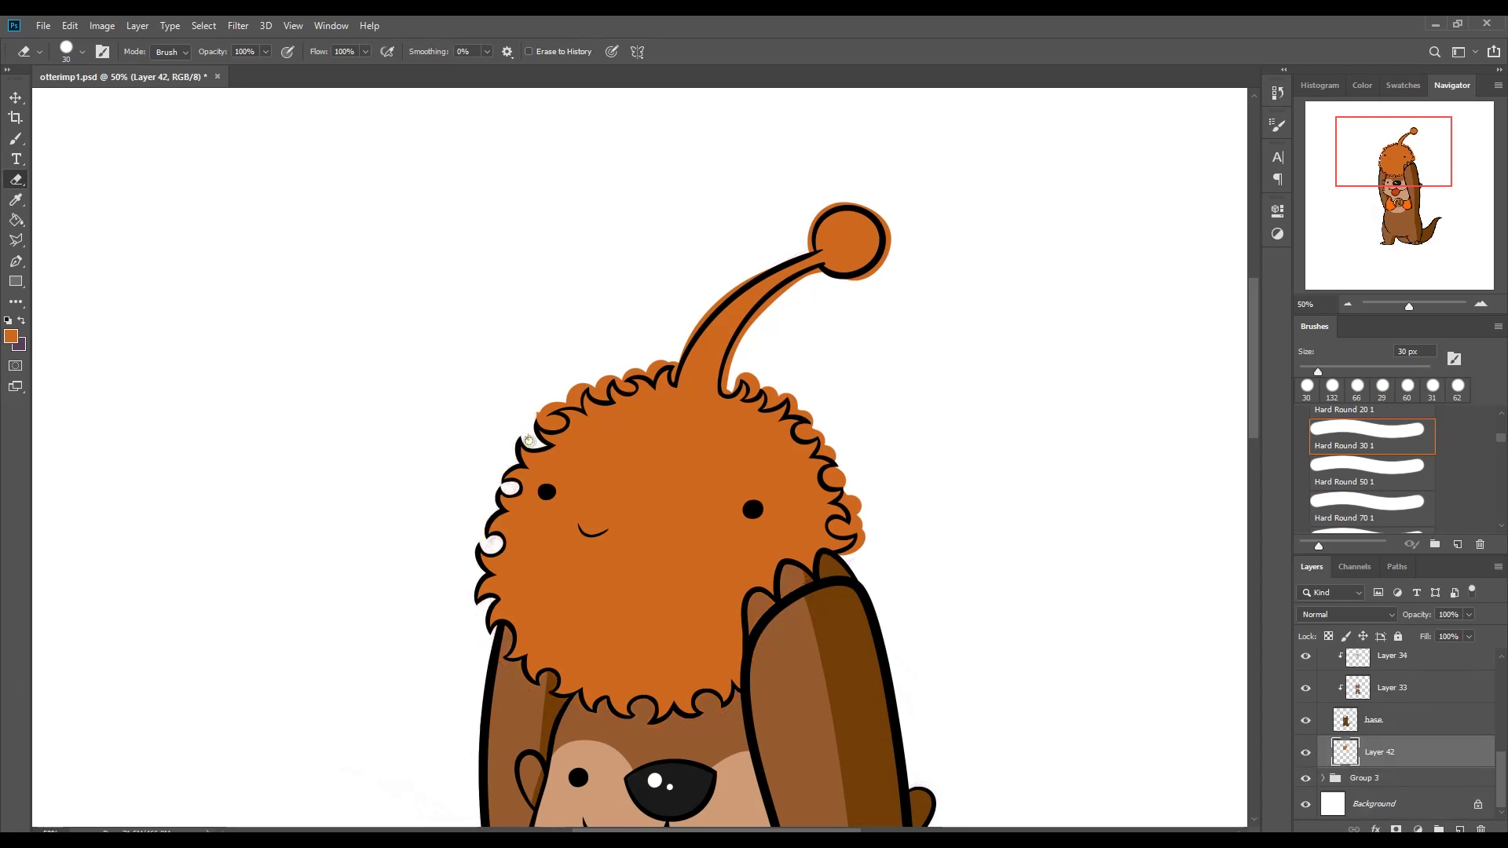
drag(675, 370, 755, 319)
drag(786, 393, 810, 417)
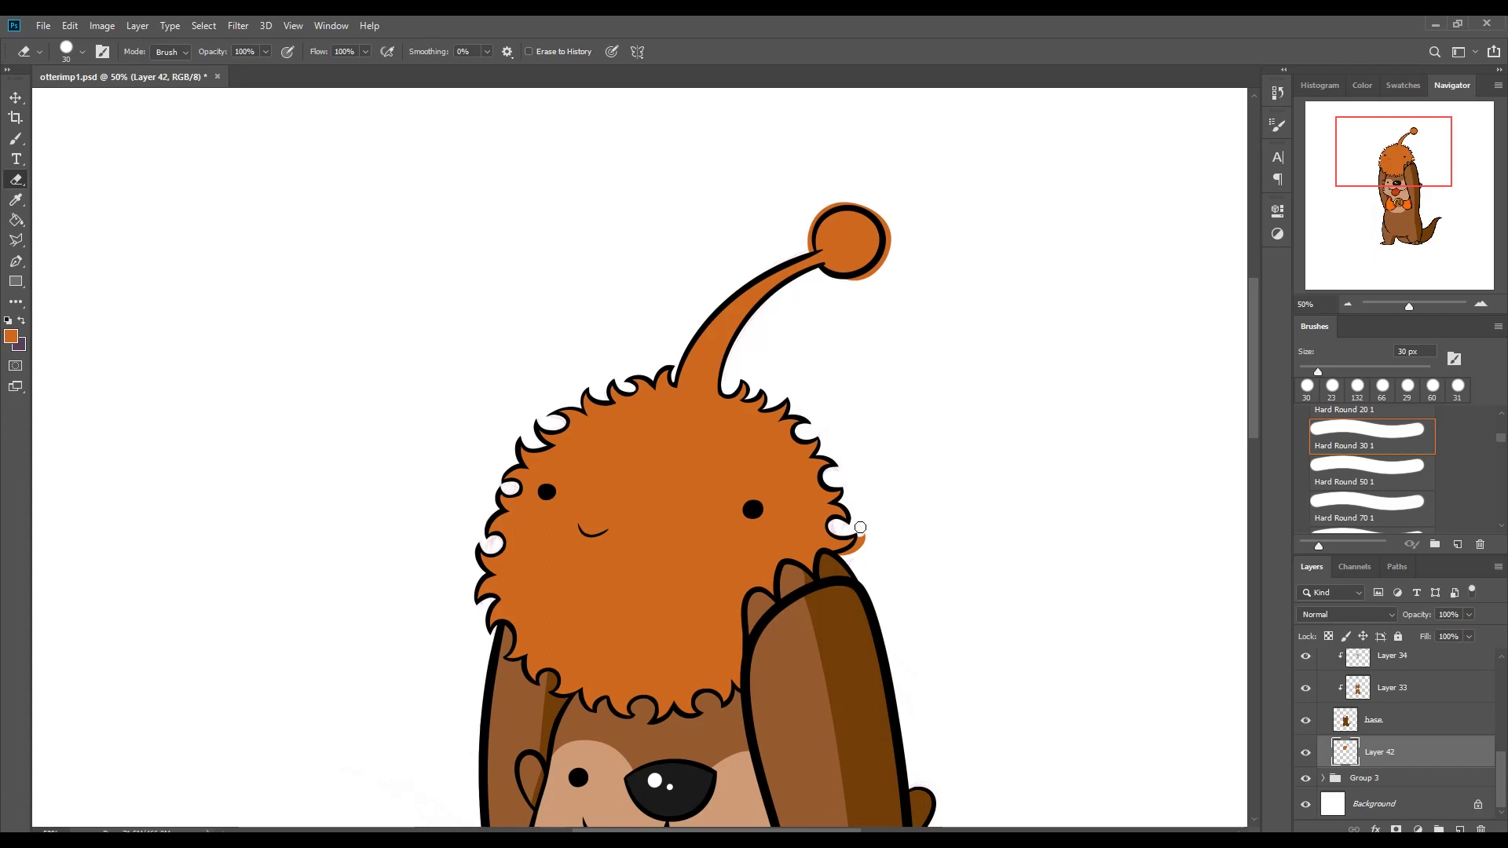
key(b)
scroll(994, 209, down, 2)
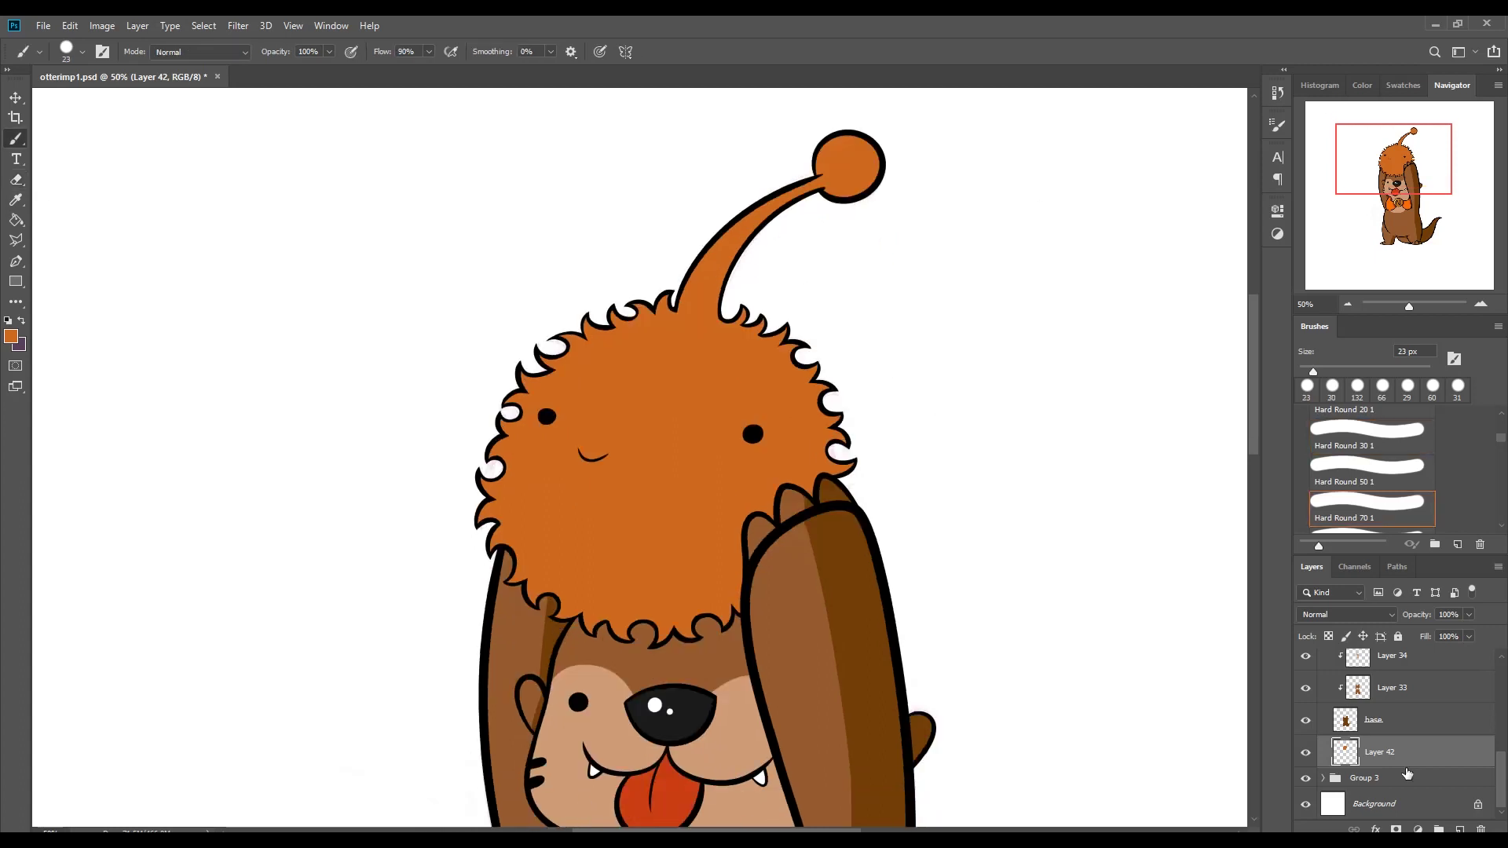
Step: Paint the hat's fur ball and antenna stalk lighter orange on a new layer
click(11, 336)
click(411, 508)
drag(494, 555, 701, 639)
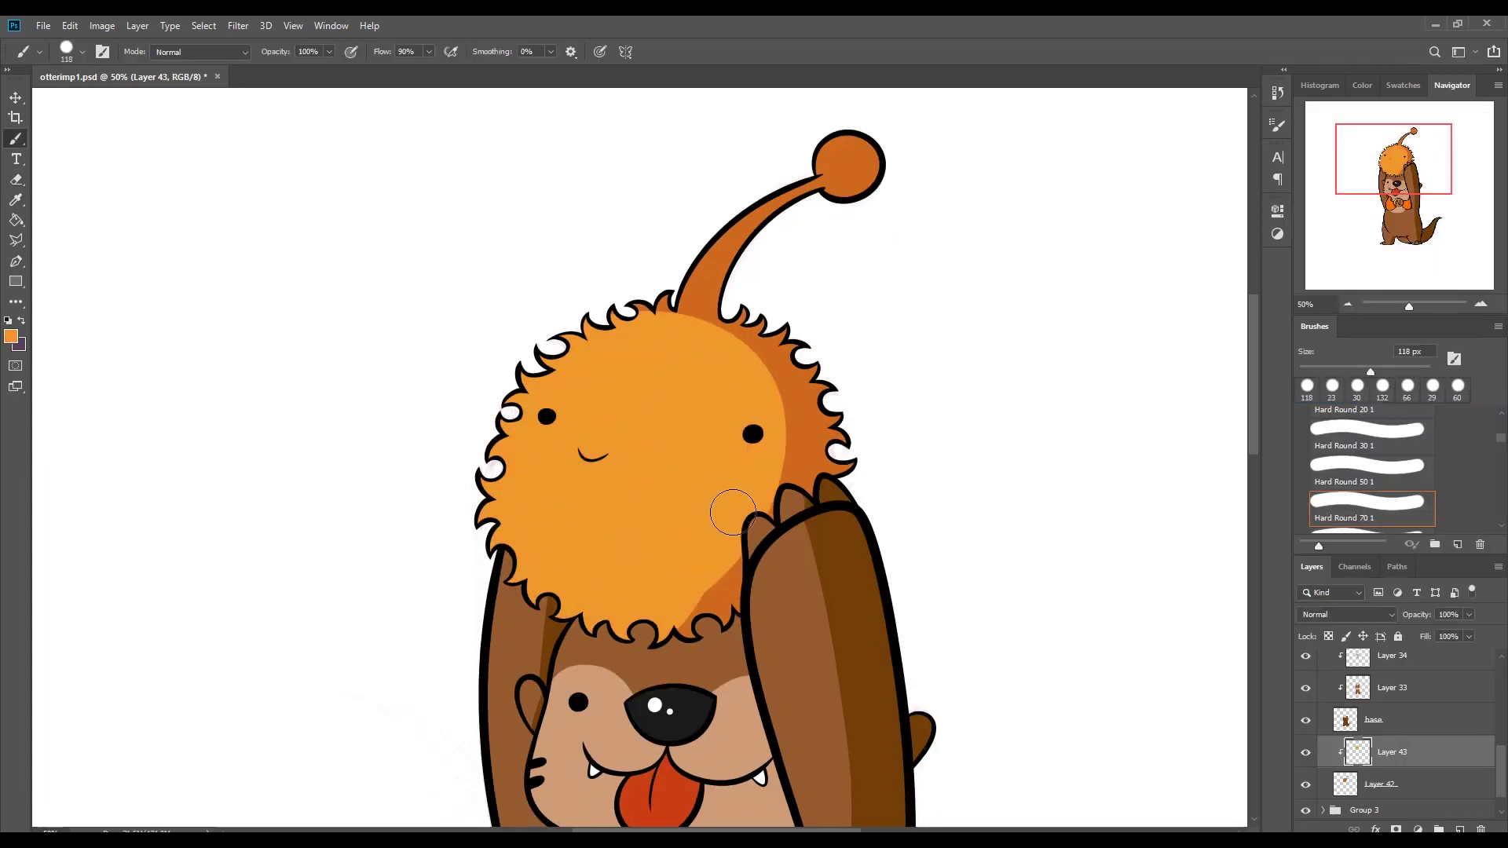
key(ctrl+z)
drag(707, 440, 625, 626)
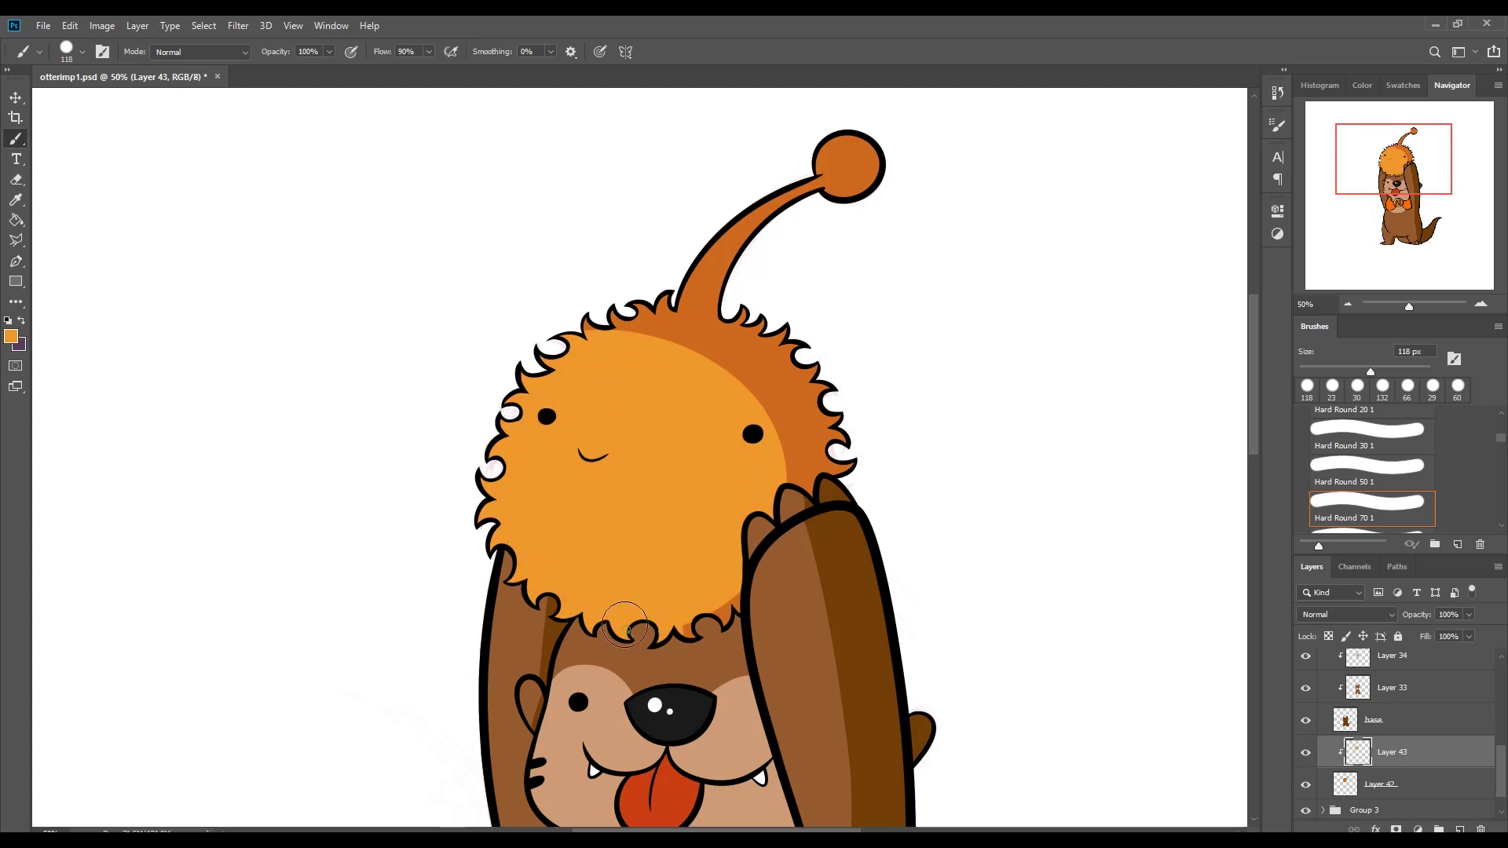
drag(690, 302, 670, 312)
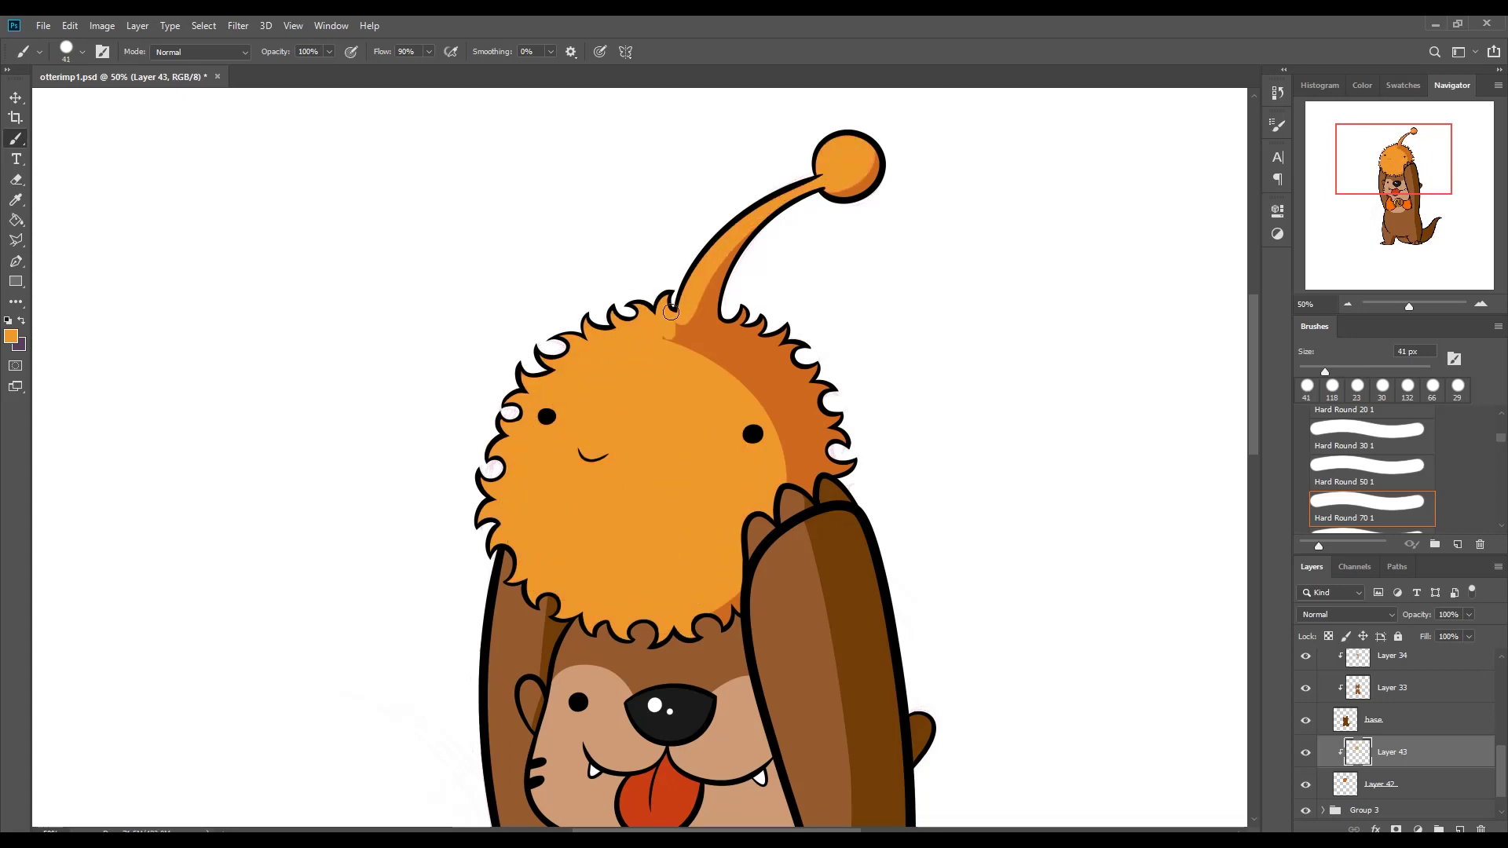
Step: Paint darker orange shading down the fur ball's right side on a clipped layer
key(ctrl+shift+alt+n)
drag(730, 383, 752, 410)
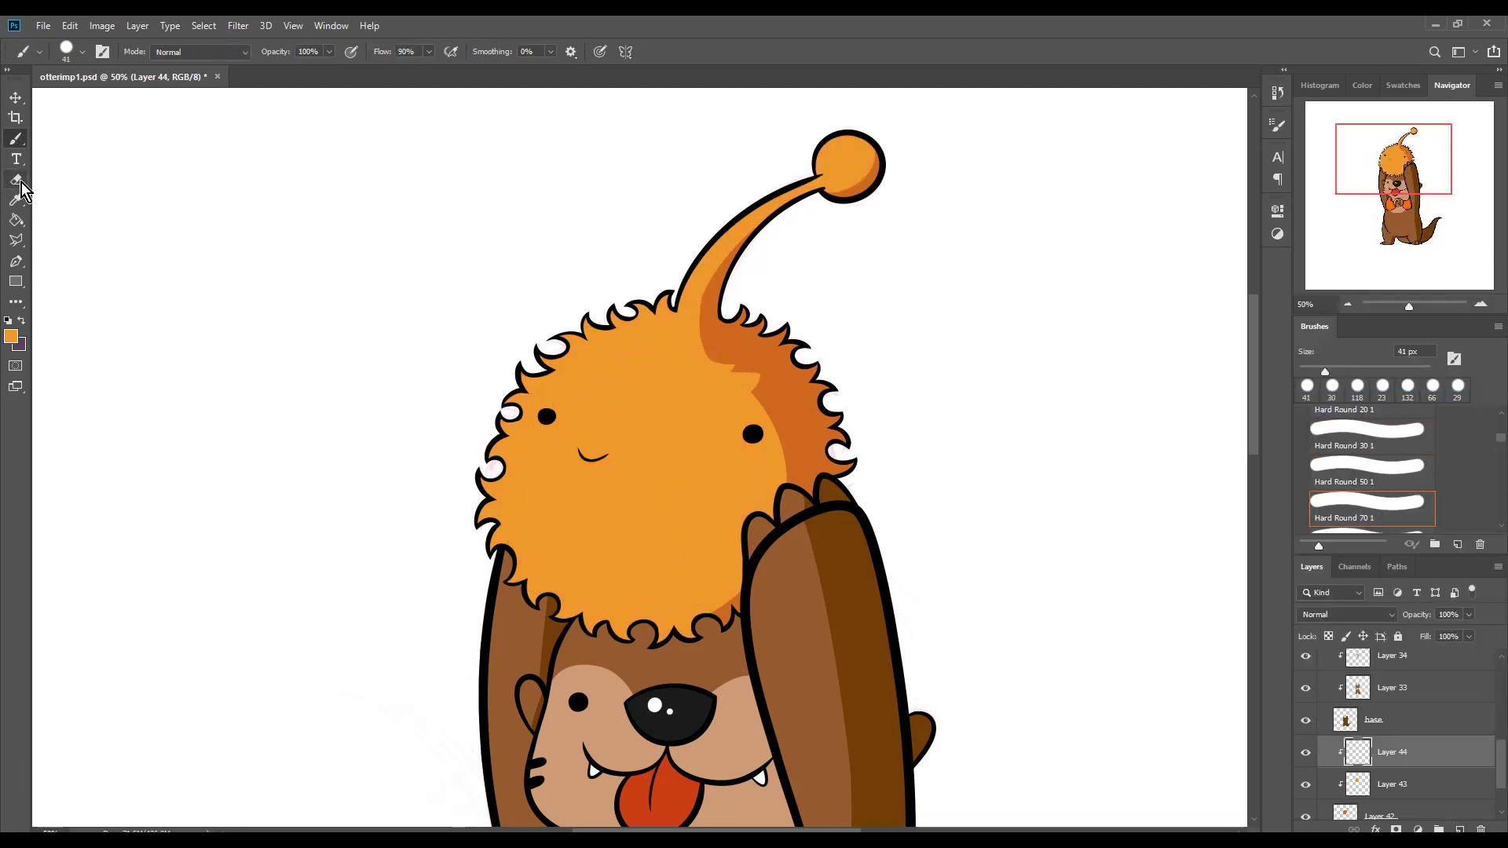
key(e)
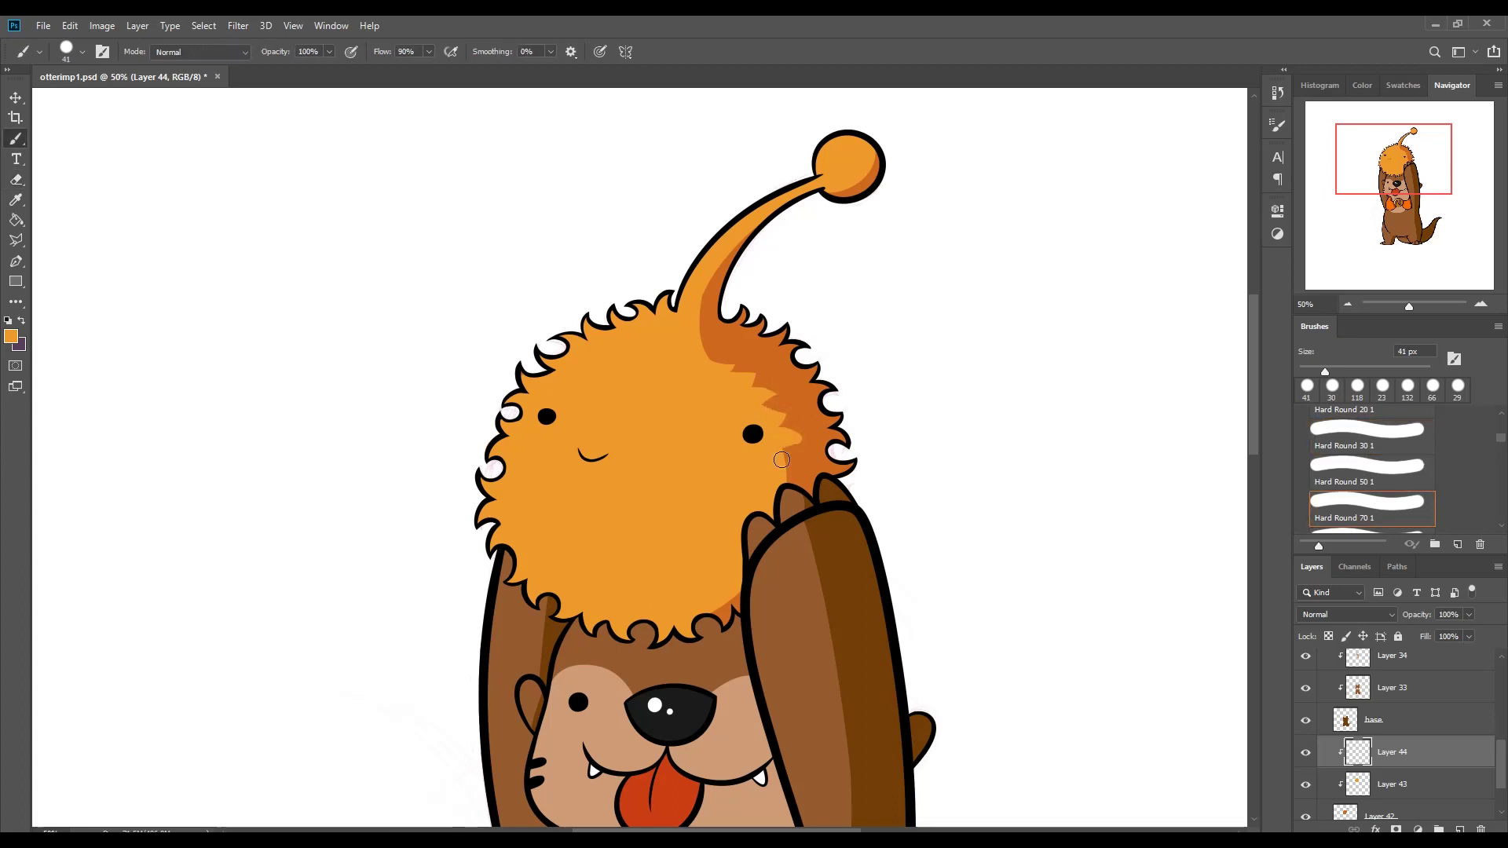
key(b)
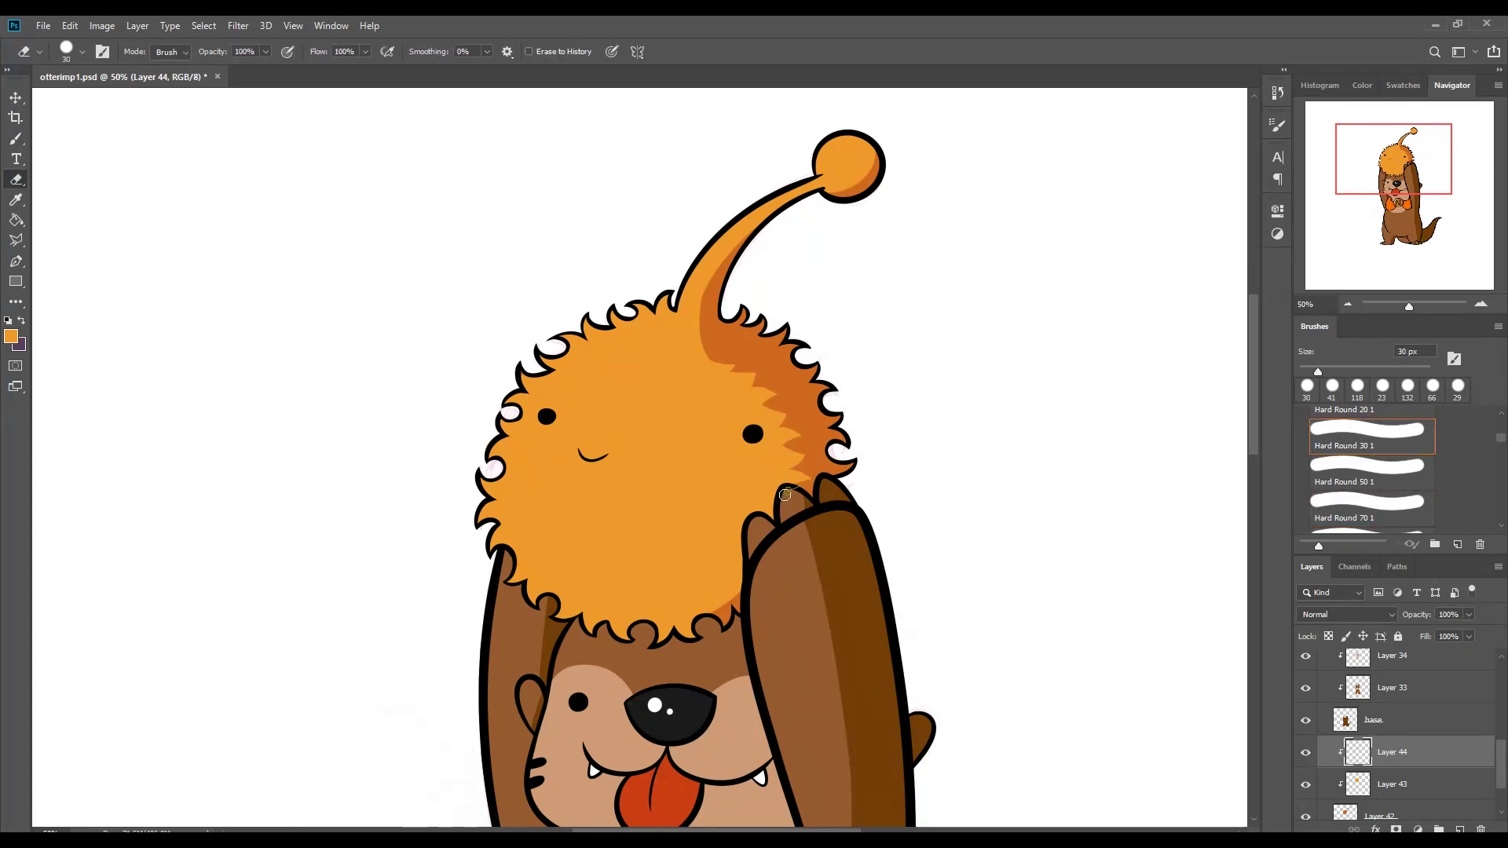
Step: Add clipped detail layers and erase a stray orange mark on the fur
key(ctrl+shift+alt+n)
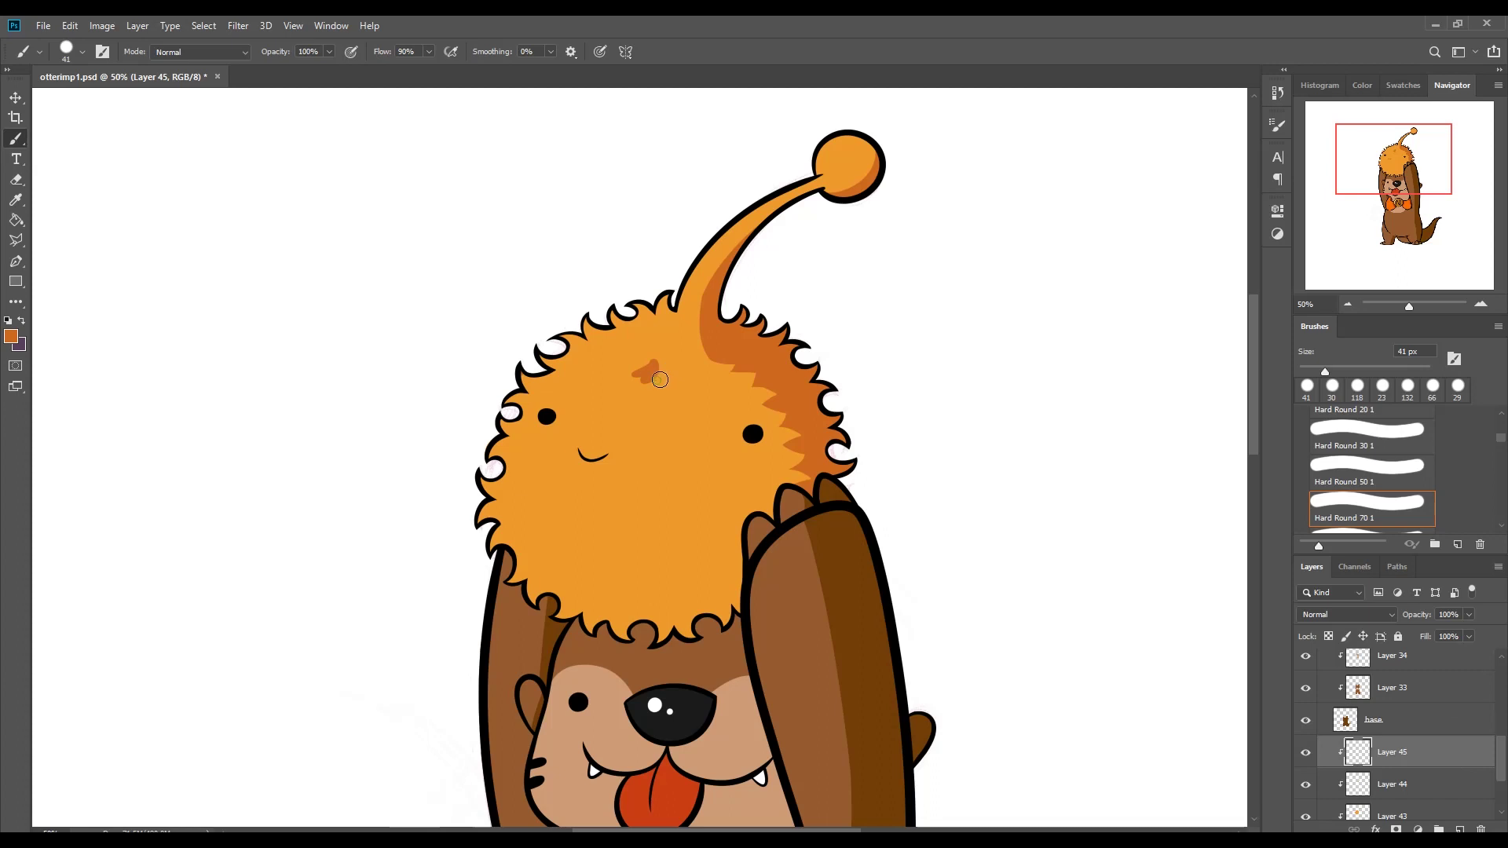
alt+click(653, 385)
key(ctrl+shift+alt+n)
key(bracketleft)
key(bracketleft)
key(e)
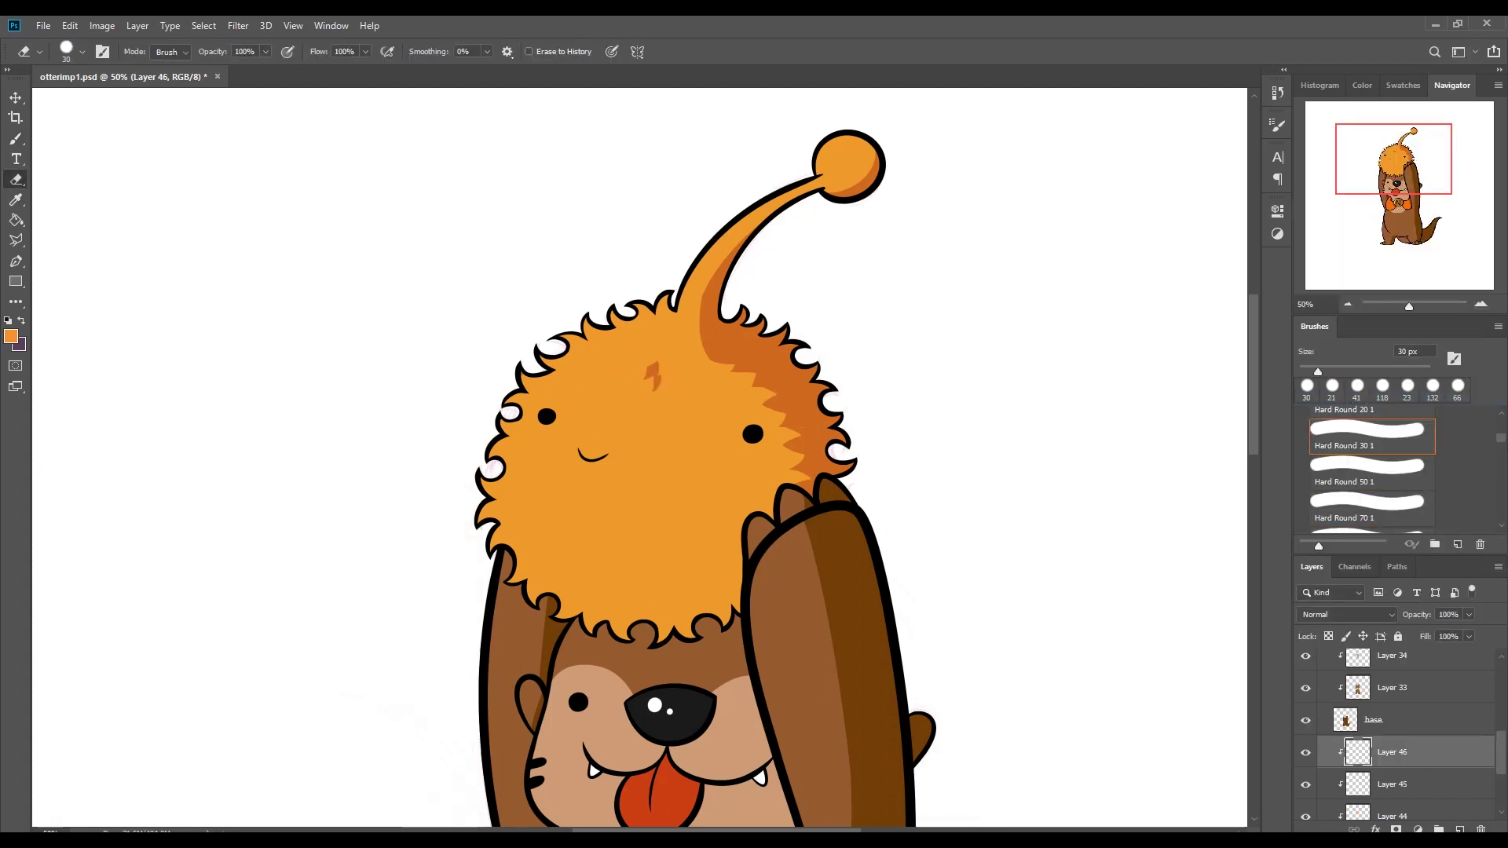
click(654, 377)
Step: Hide the unused detail layers and paint a brighter glow on the antenna ball
key(ctrl+shift+alt+n)
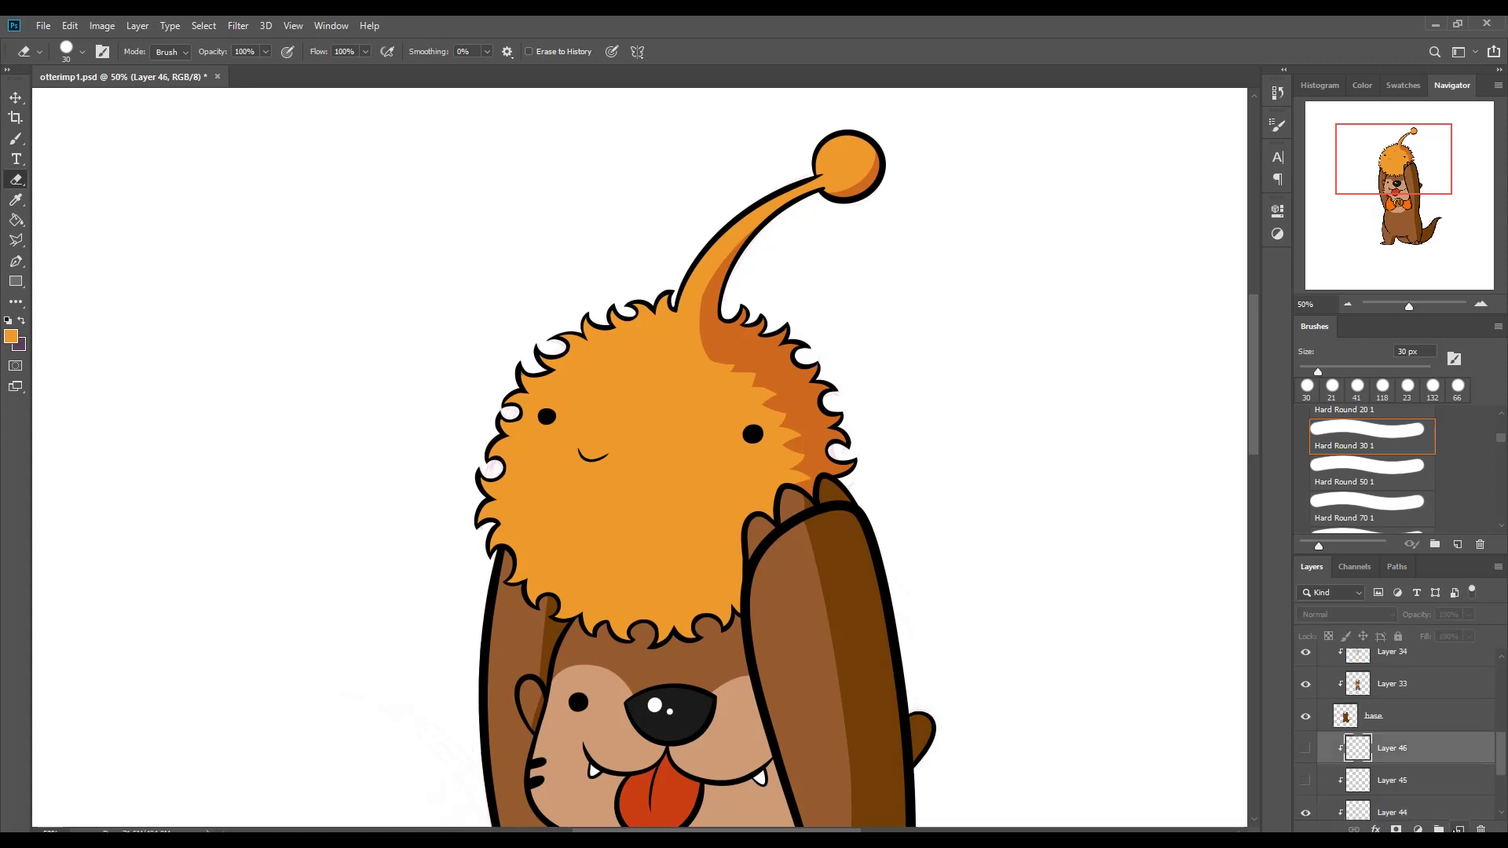
scroll(840, 336, up, 5)
click(11, 336)
key(Return)
key(b)
drag(840, 337, 848, 365)
key(ctrl+shift+alt+n)
Step: Fill a backdrop layer with dark grey and paint an orange ring around the antenna ball
click(11, 336)
key(Return)
key(alt+BackSpace)
key(ctrl+shift+alt+n)
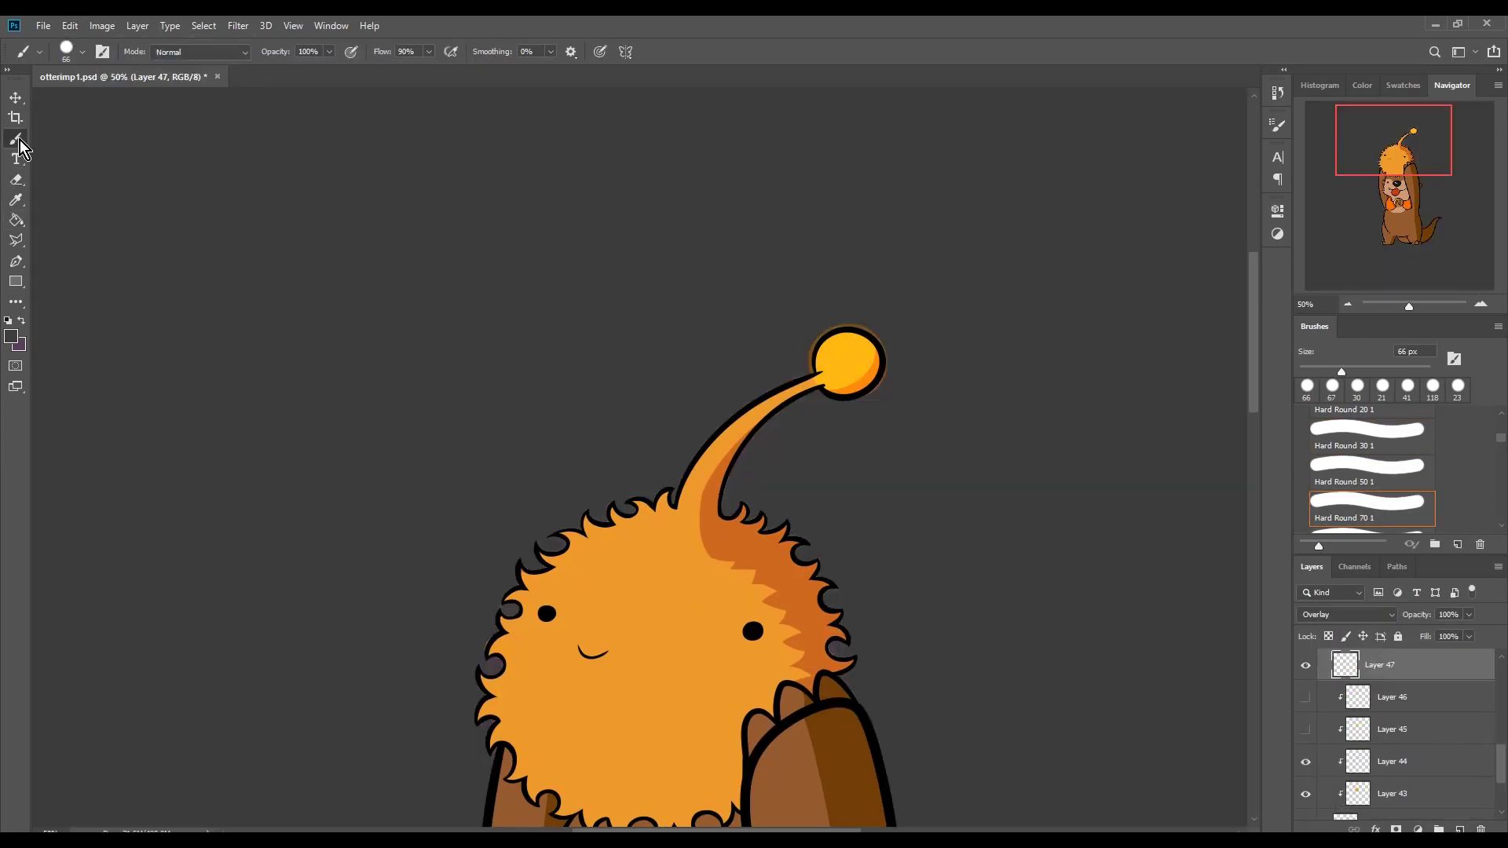
alt+click(847, 363)
drag(849, 322, 870, 377)
Step: Change the ring layer's blending, add a Screen layer above it, and select Layer 42
click(1347, 614)
click(1351, 658)
key(ctrl+shift+alt+n)
click(1347, 614)
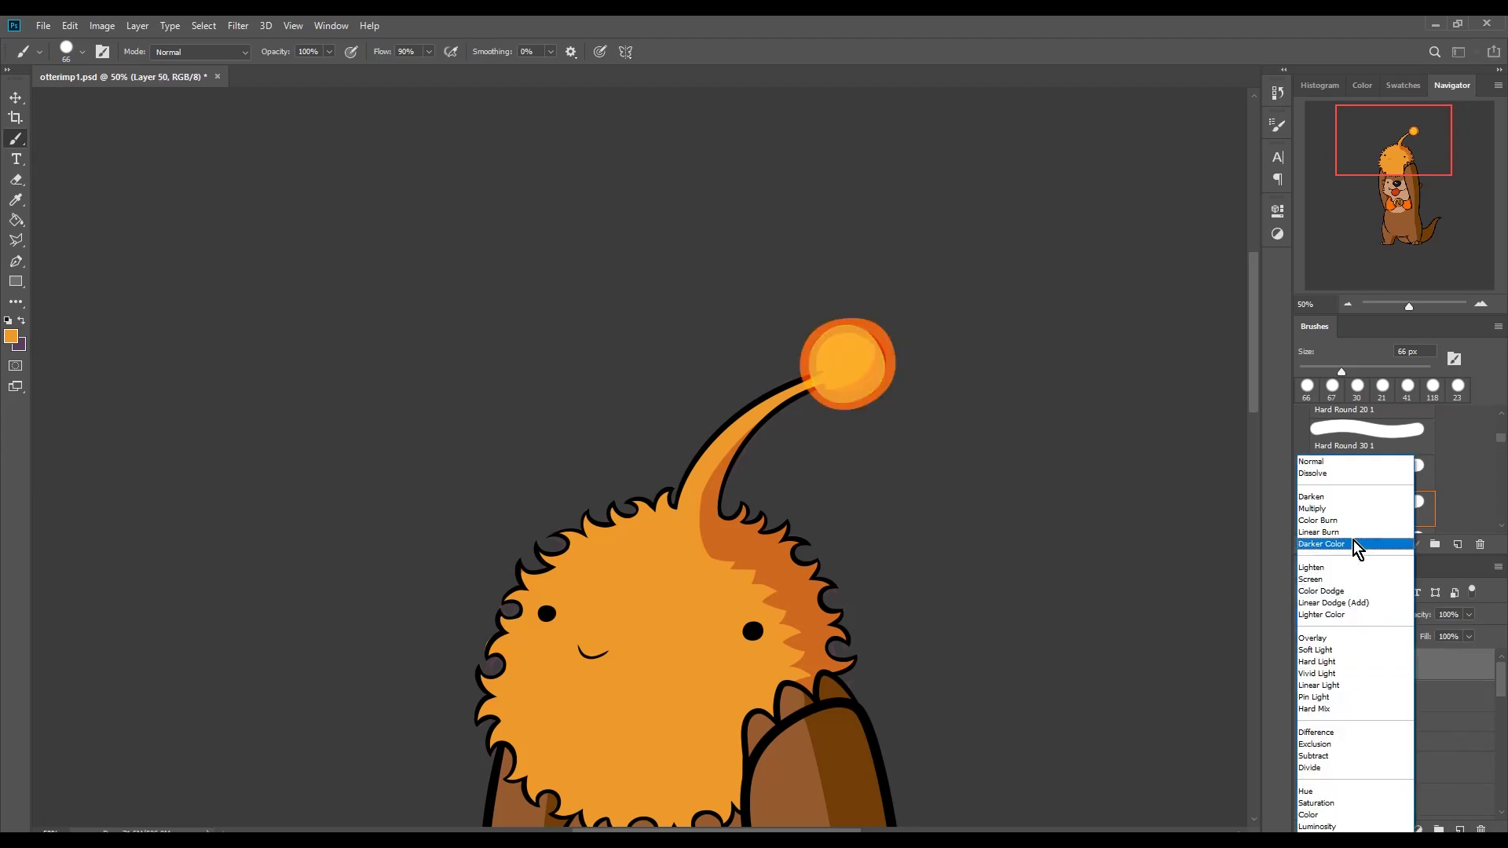
click(1355, 585)
key(v)
scroll(1398, 707, down, 5)
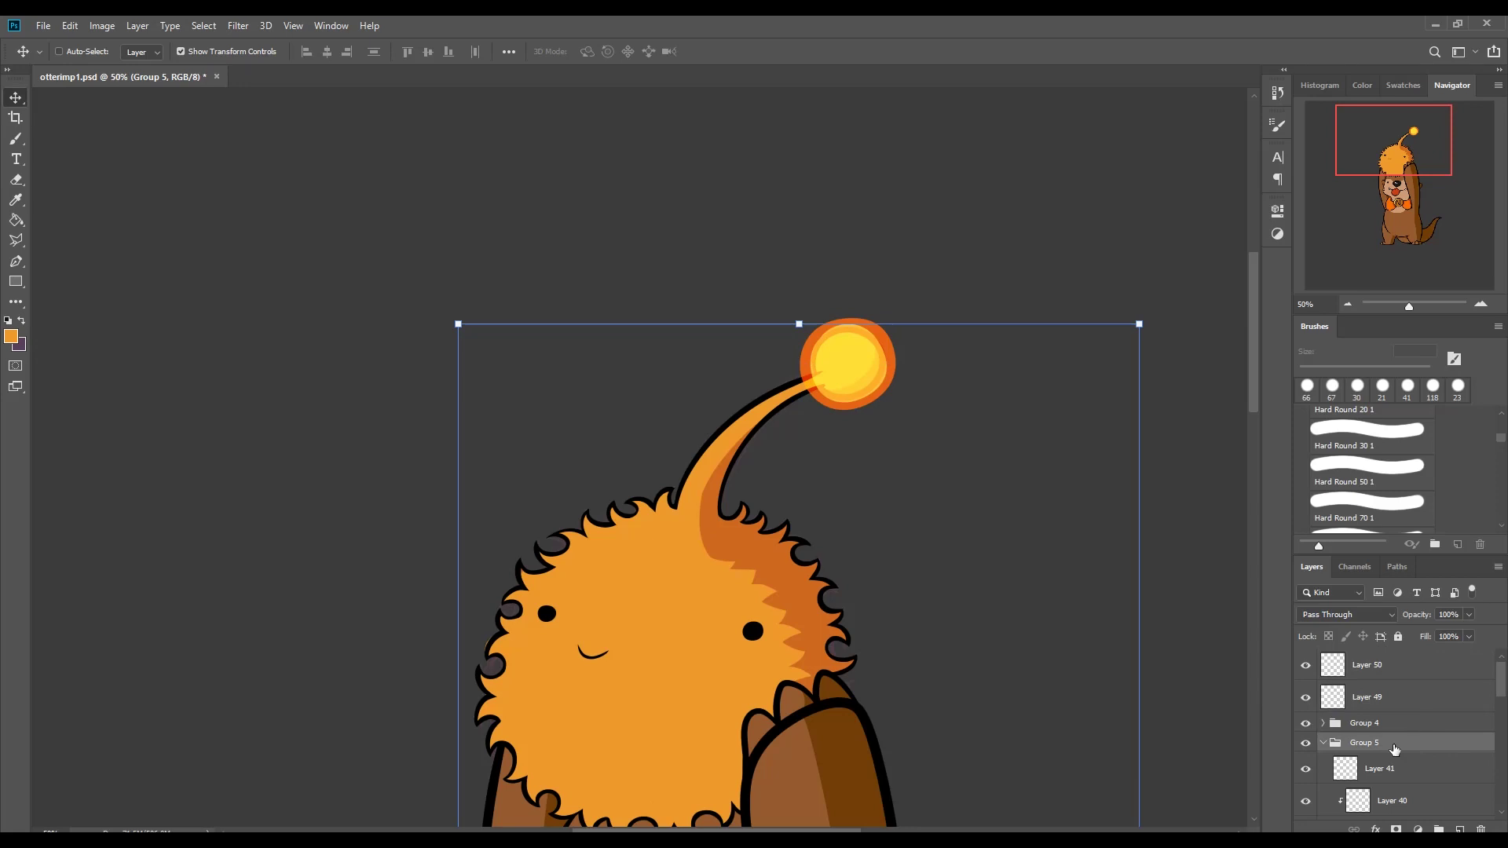
click(1442, 711)
key(e)
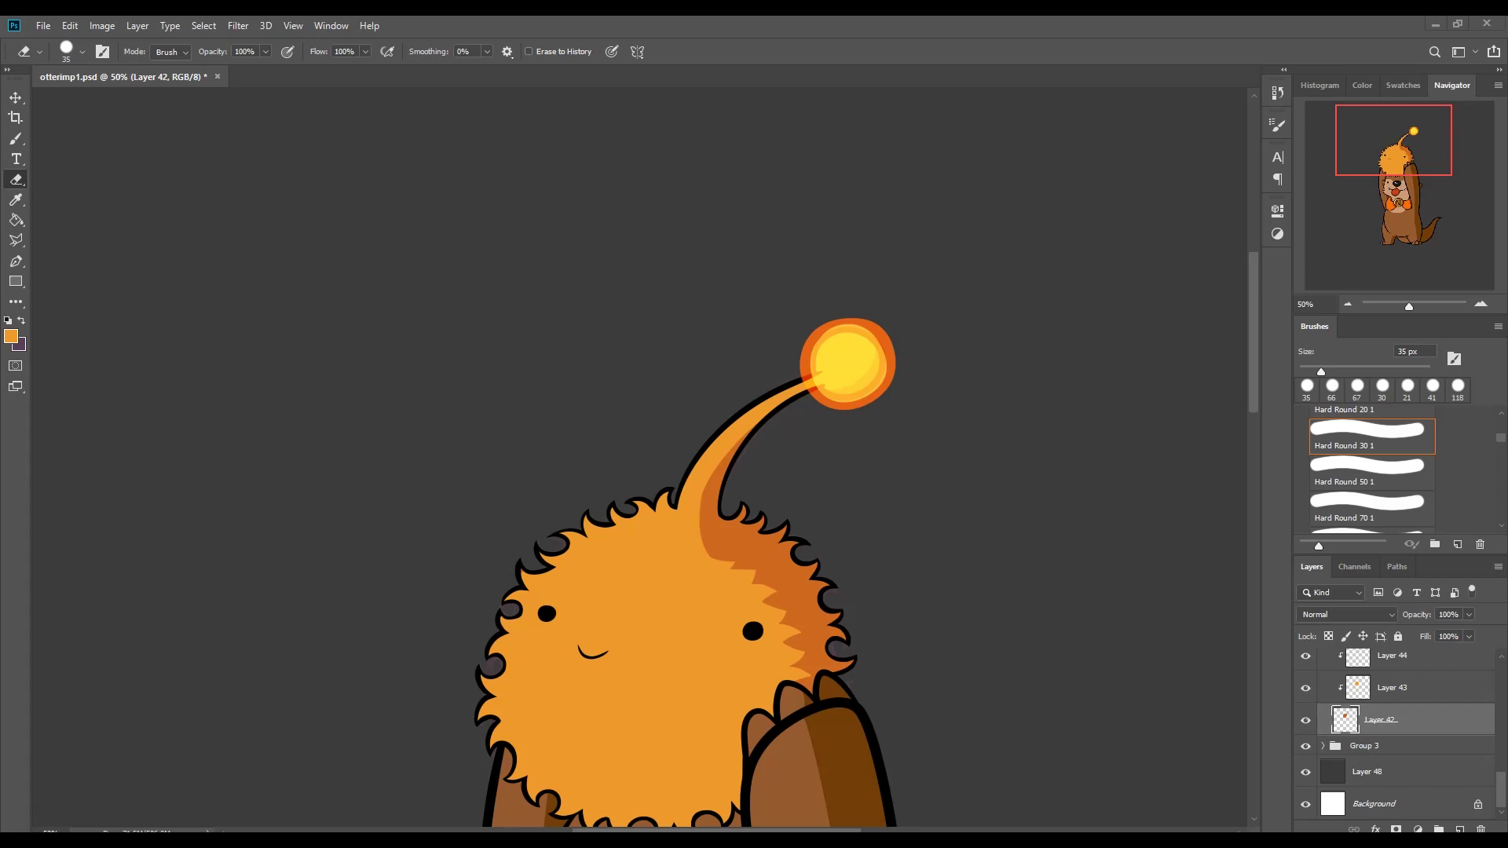
Step: Choose white as the paint colour and select the base layer for the hat's shine dots
click(11, 337)
click(61, 525)
click(411, 515)
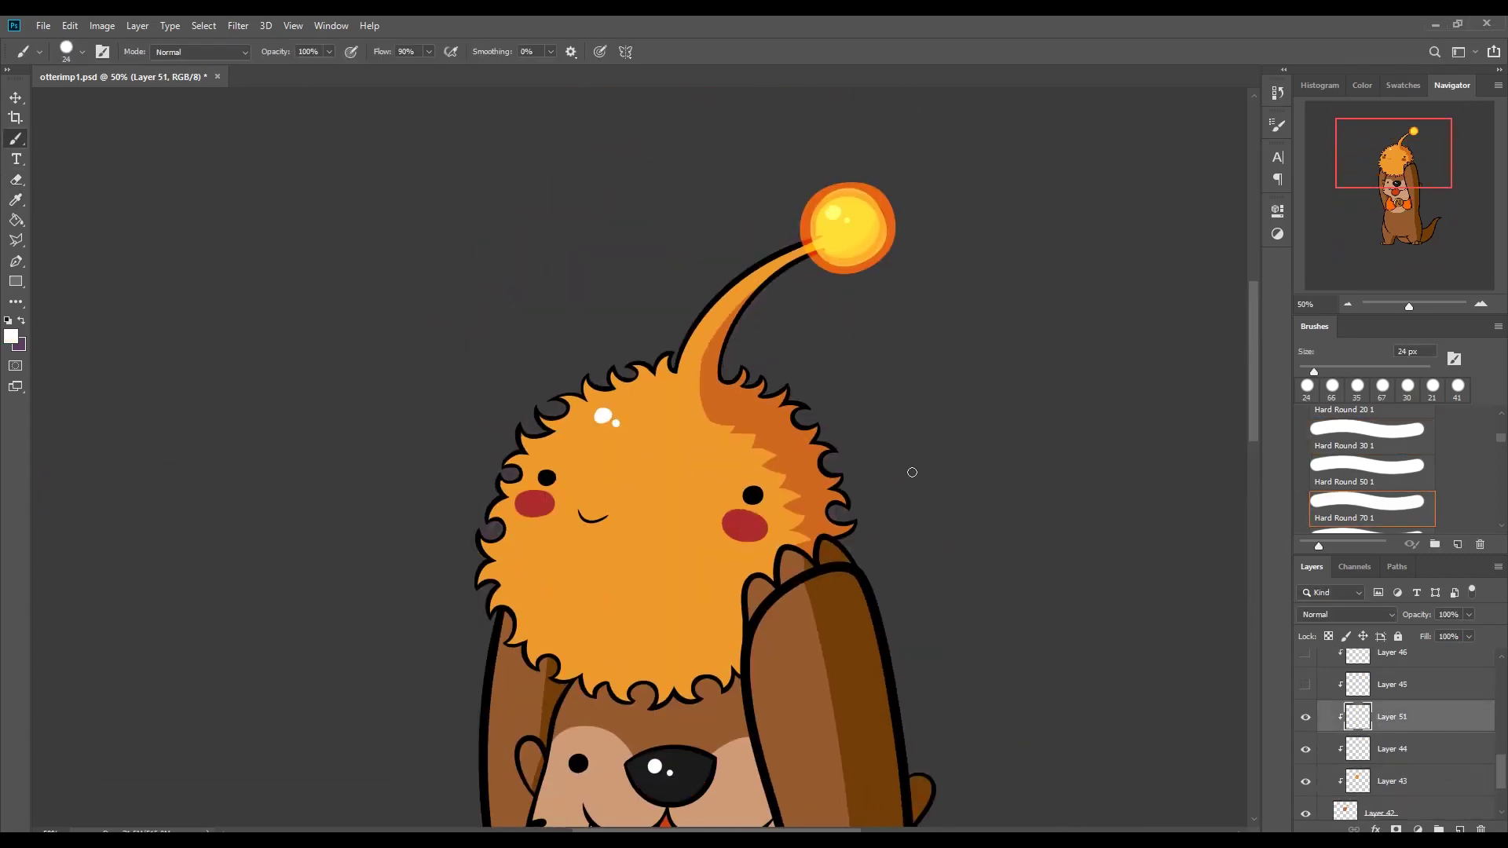
key(ctrl+minus)
key(ctrl+minus)
scroll(1398, 738, down, 5)
click(1428, 786)
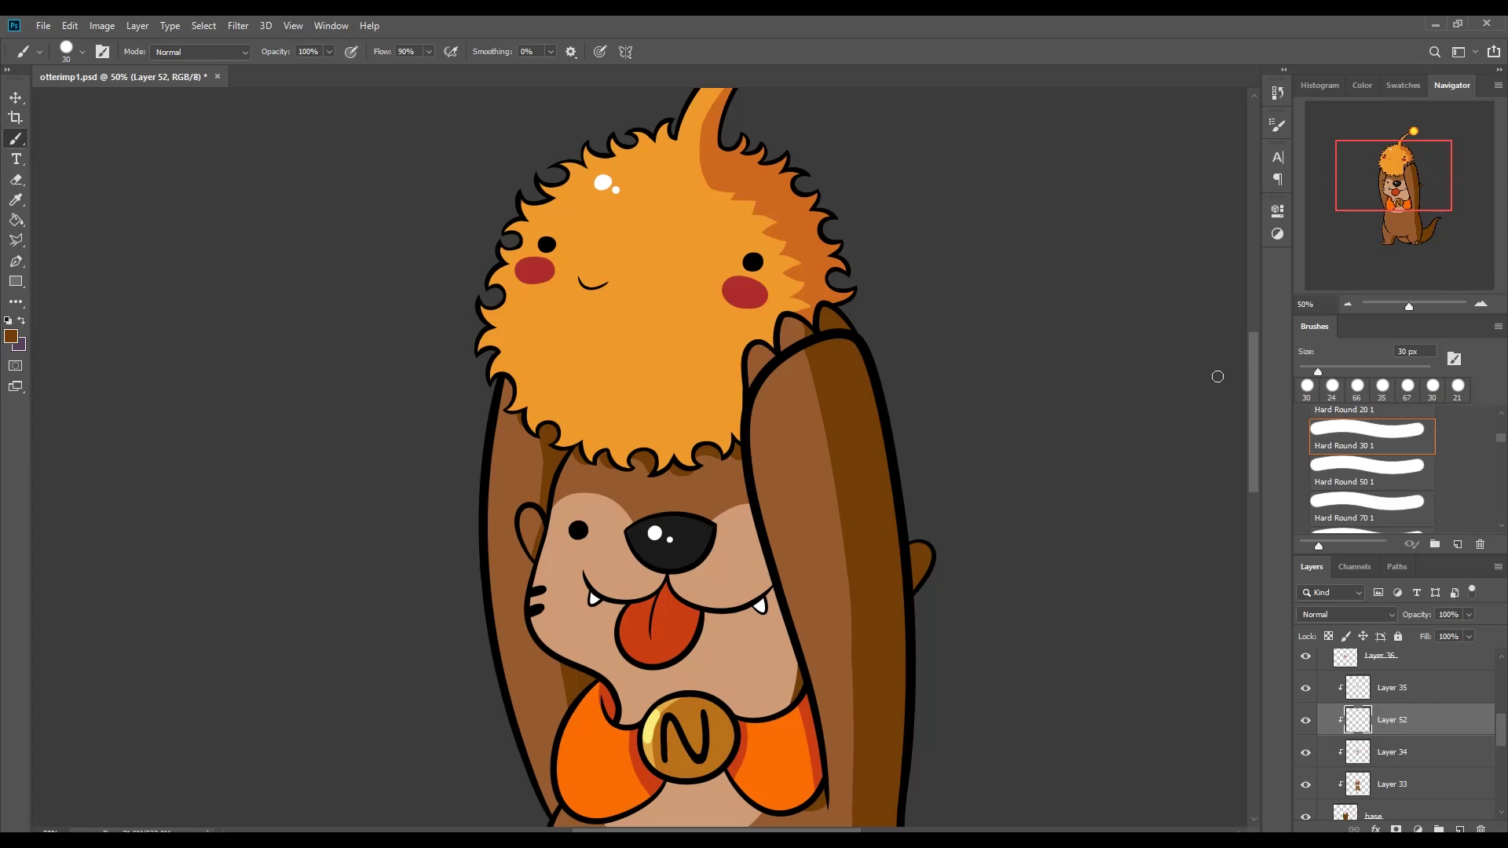
key(e)
key(ctrl+minus)
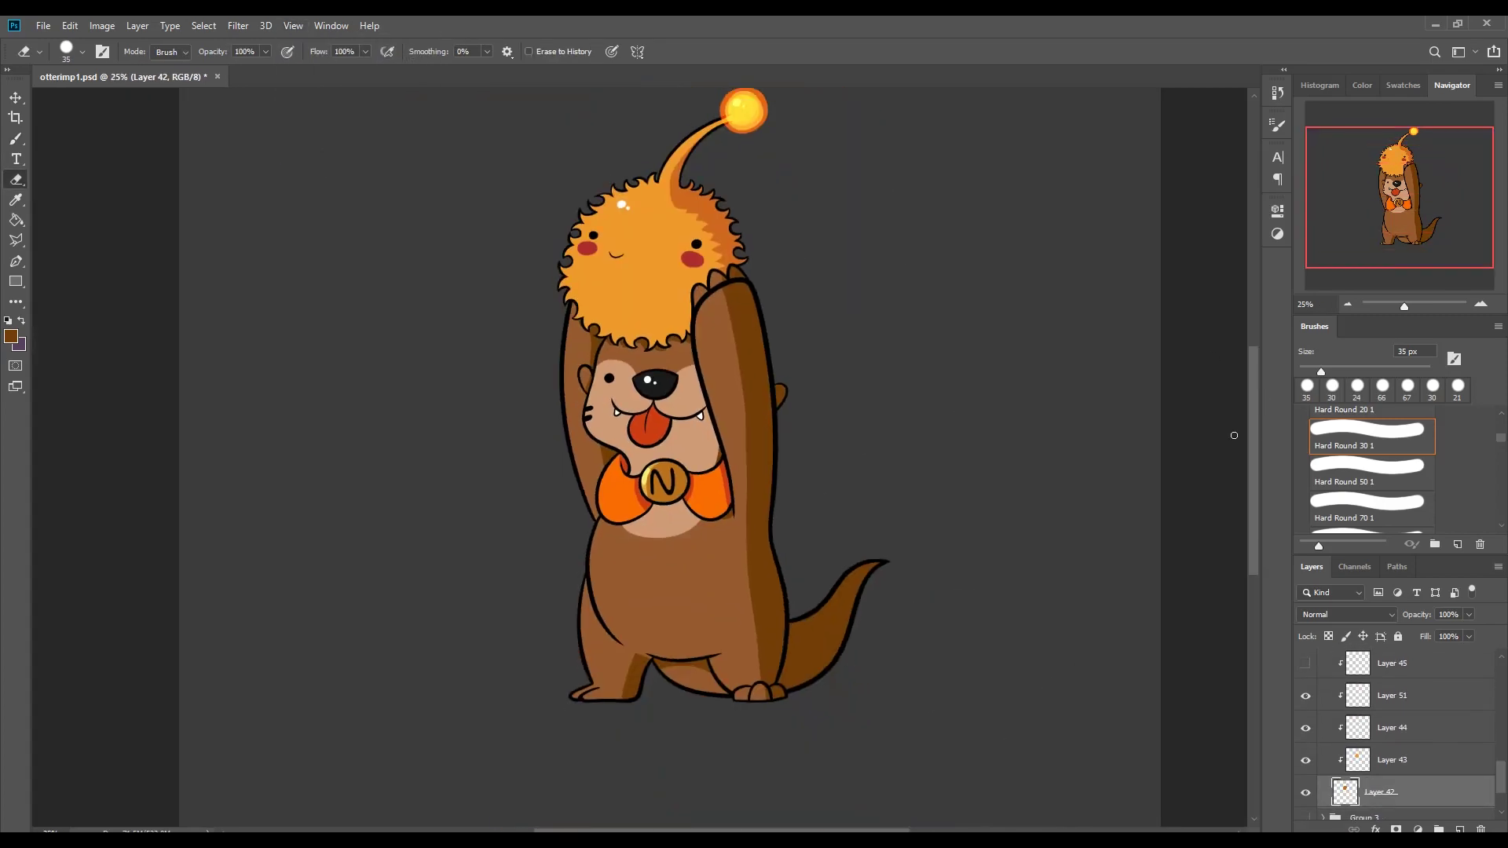
Step: Group the otter layers down to Group 3 into Group 6 and create a merged copy
key(alt+bracketleft)
key(ctrl+g)
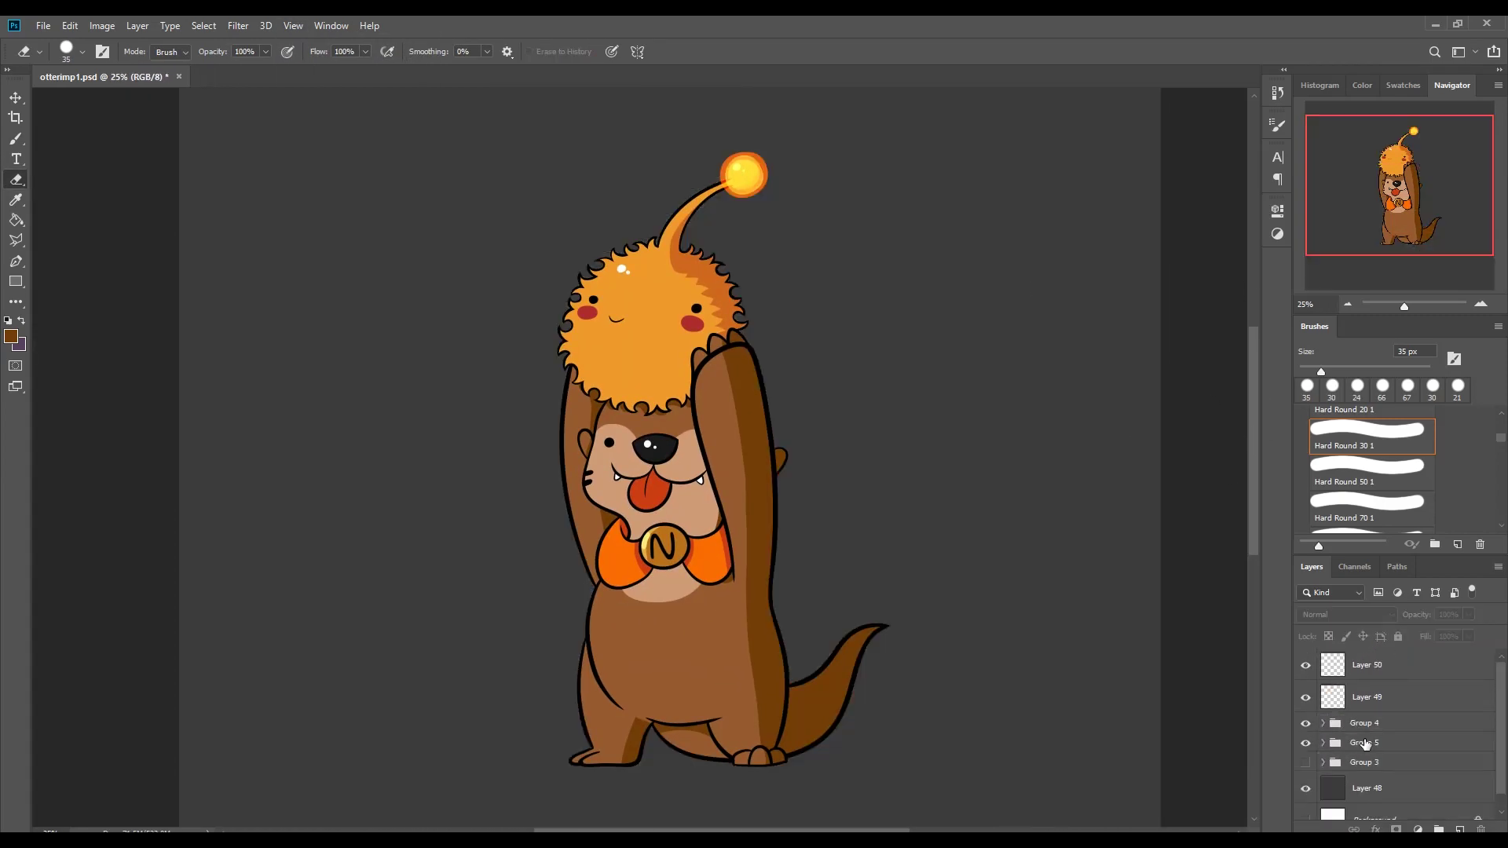
click(1497, 566)
click(1436, 110)
key(Return)
click(1437, 554)
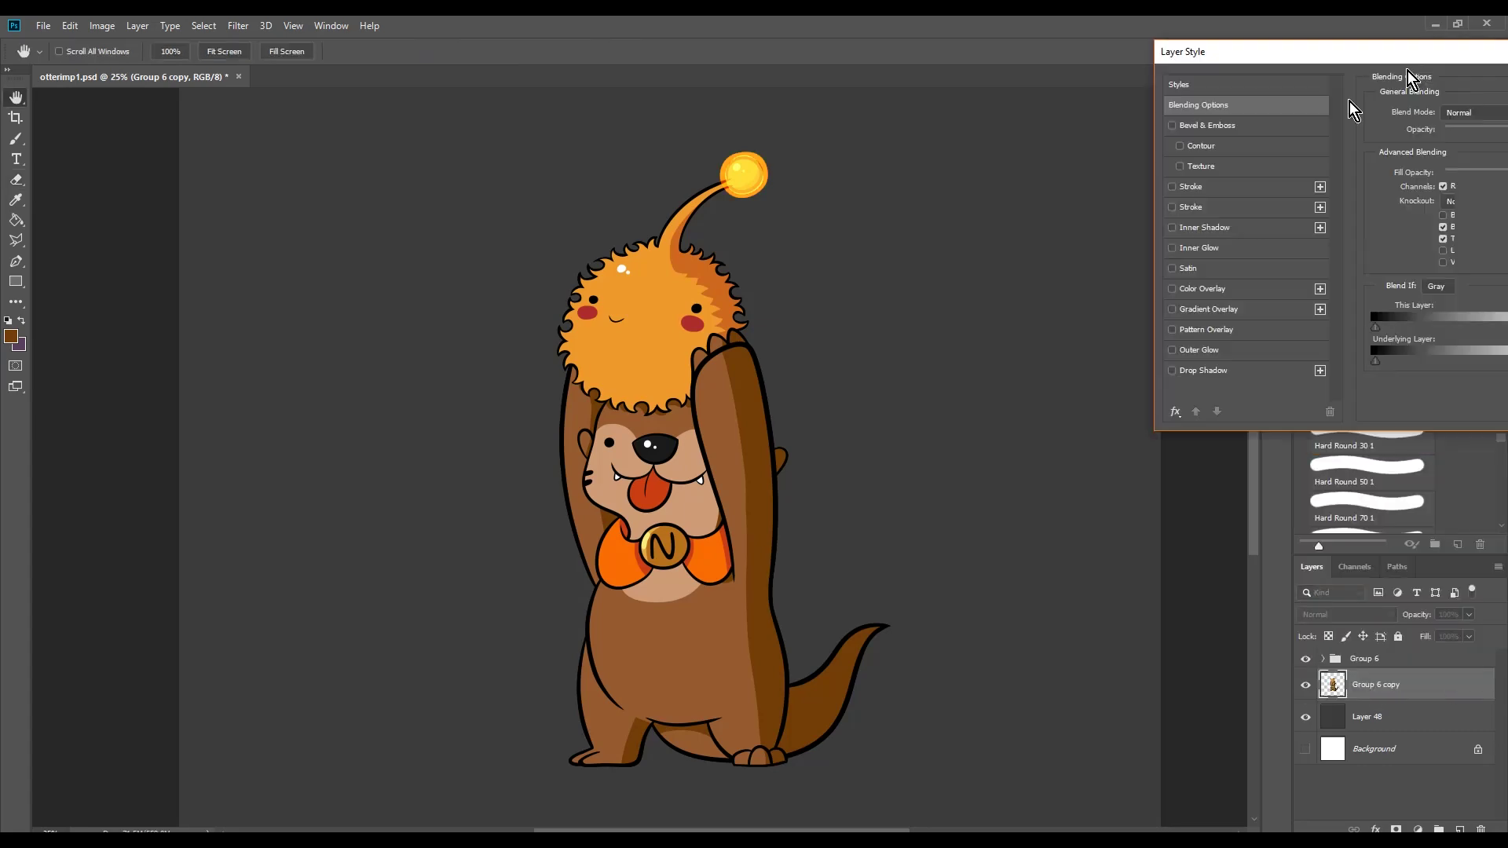
Step: Add a white, centre-positioned Stroke layer style to the merged otter copy
double_click(1437, 684)
click(1112, 532)
click(411, 511)
click(1152, 437)
click(1142, 473)
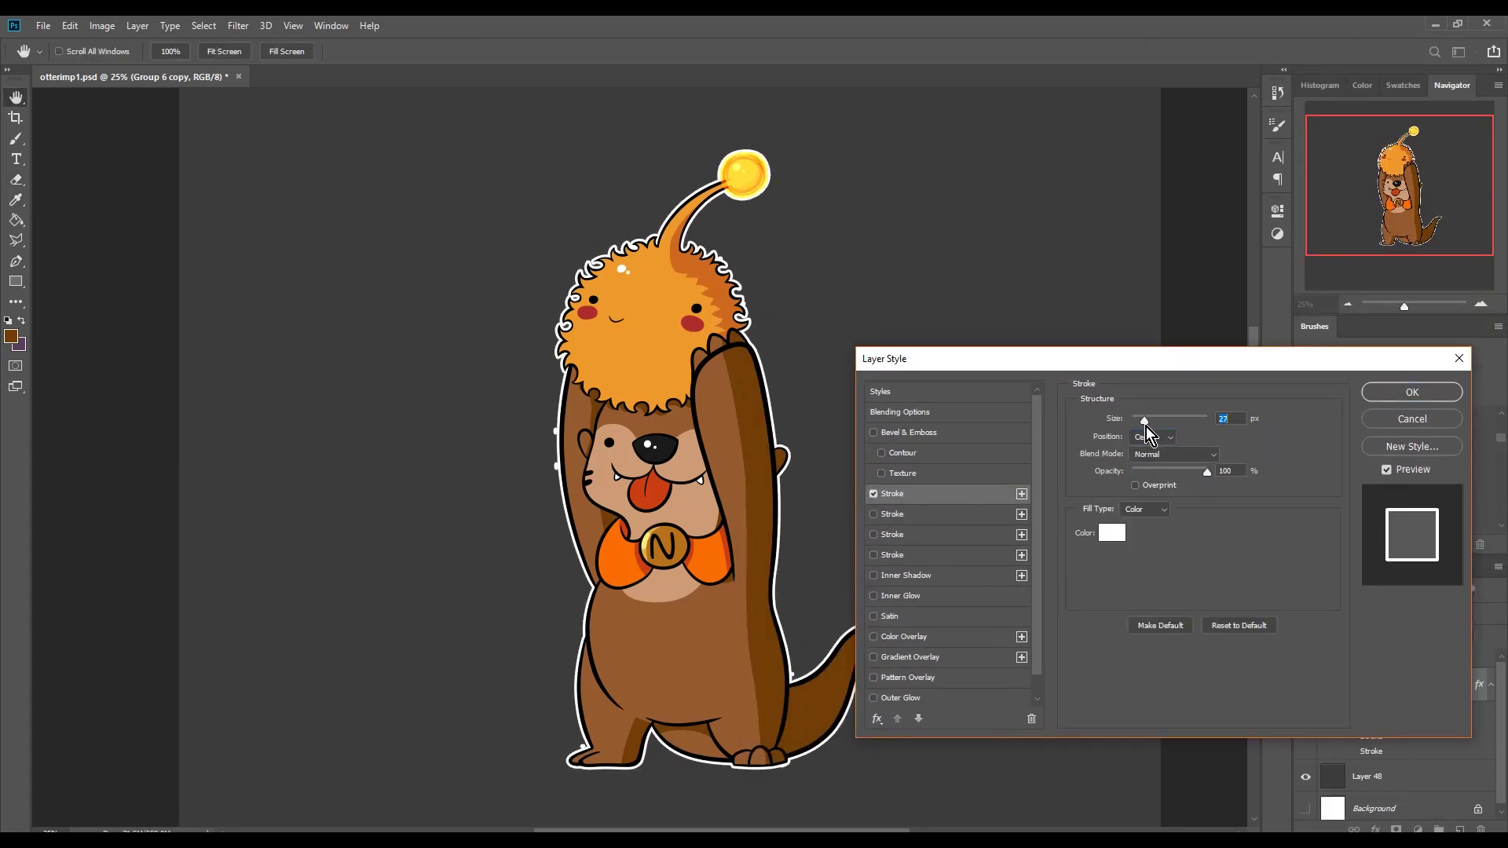
key(Return)
key(e)
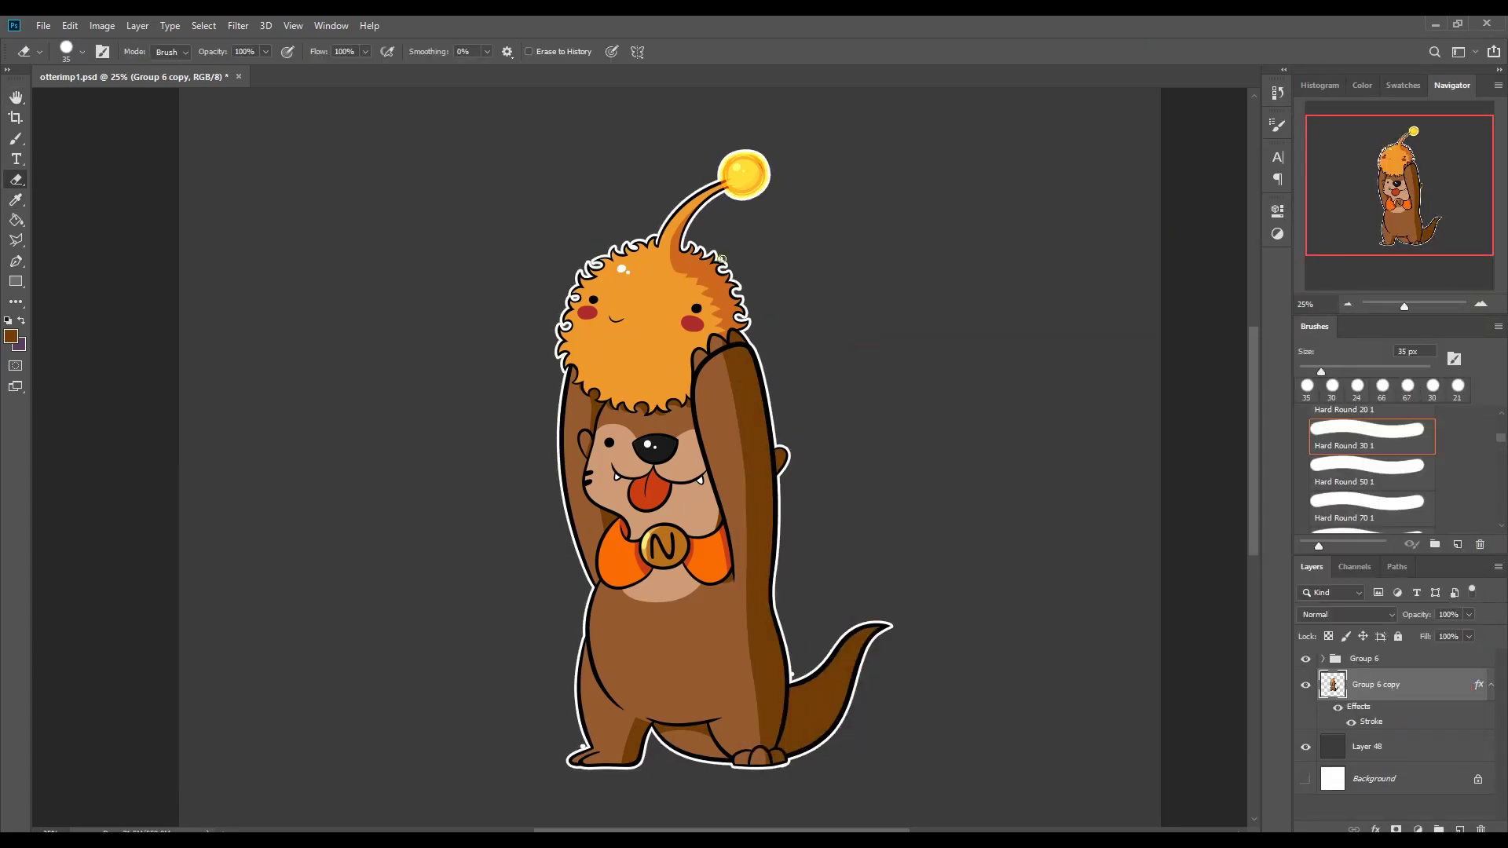
Step: Zoom in to inspect the sticker outline, then zoom back out to the whole character
click(293, 25)
click(322, 141)
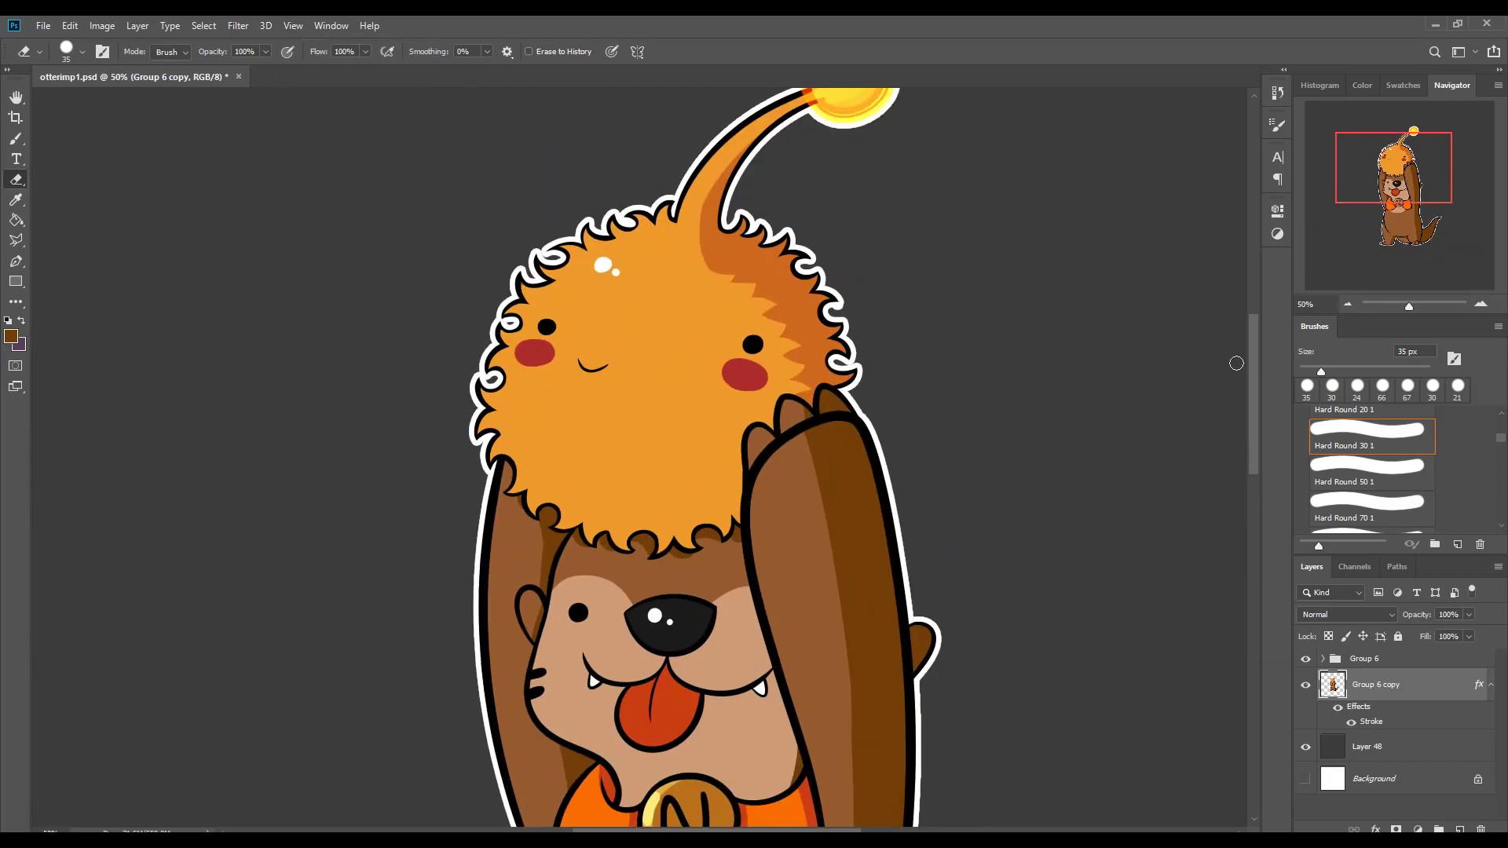
scroll(867, 740, down, 5)
scroll(822, 739, up, 10)
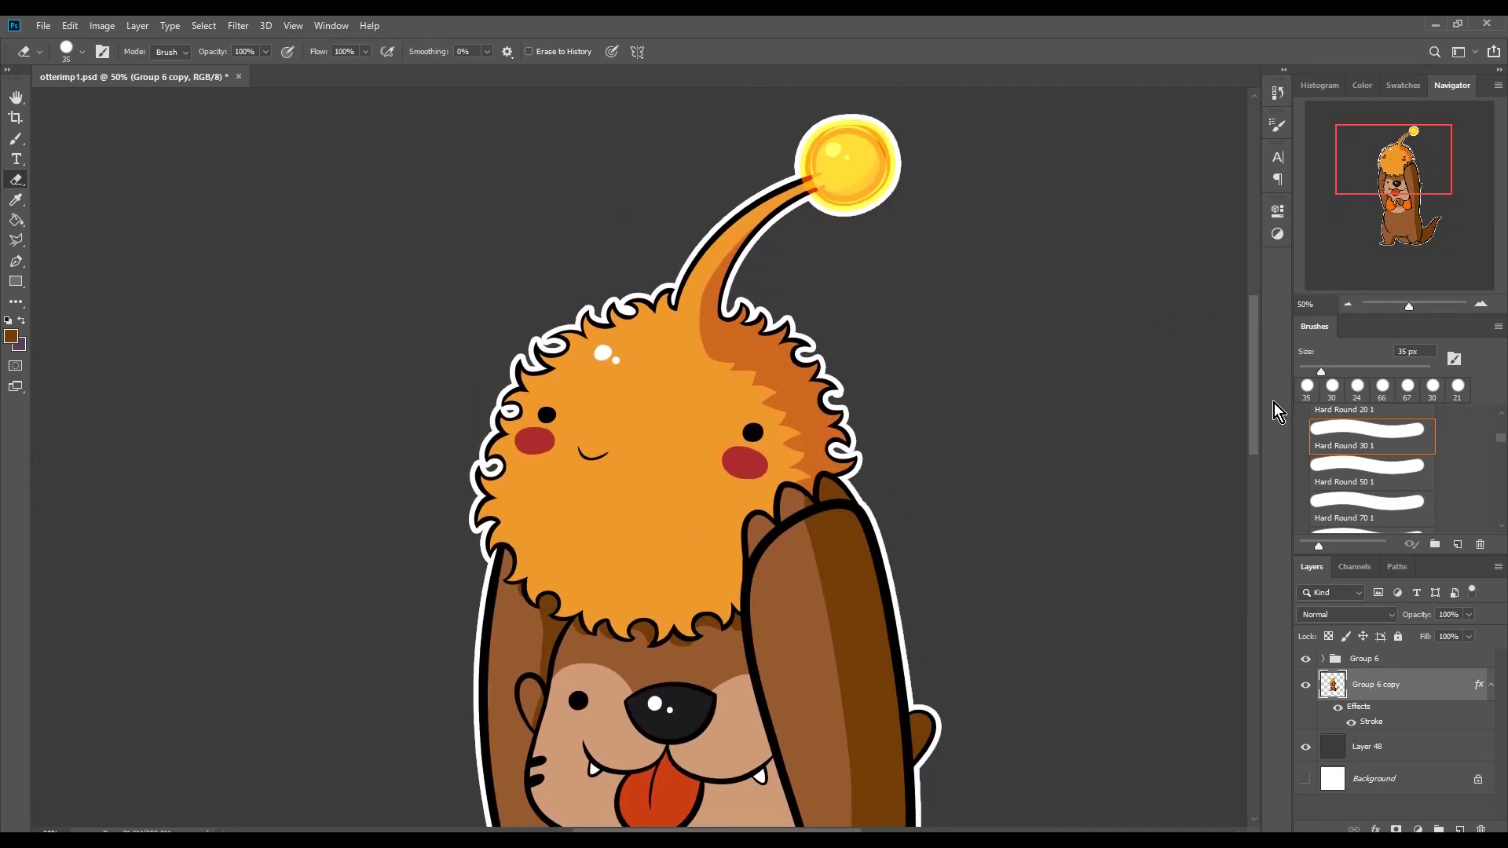
key(ctrl+minus)
key(ctrl+minus)
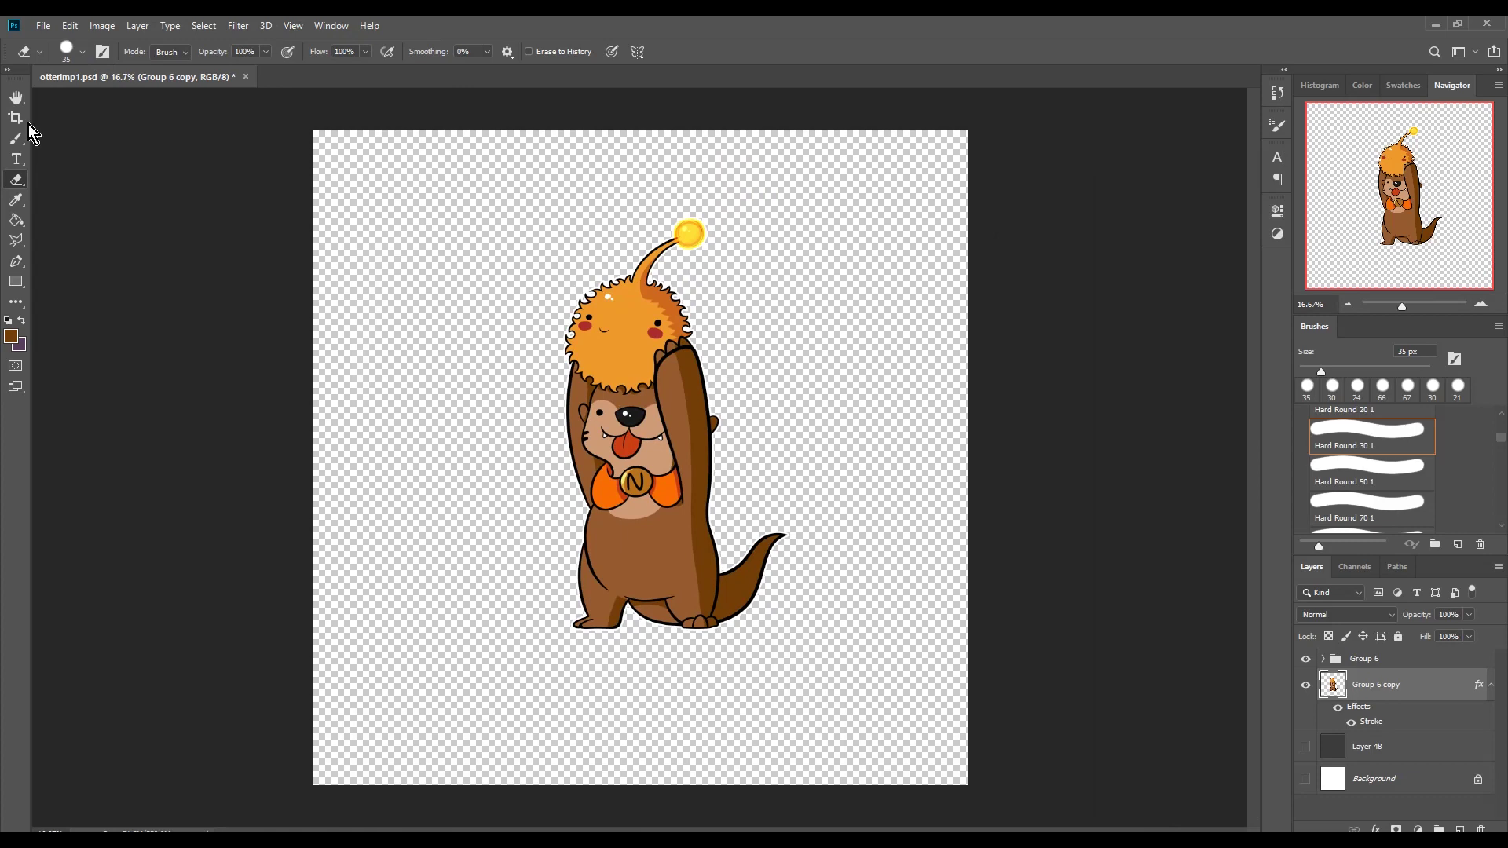
Step: Switch to the Crop tool to trim the canvas around the outlined otter
key(c)
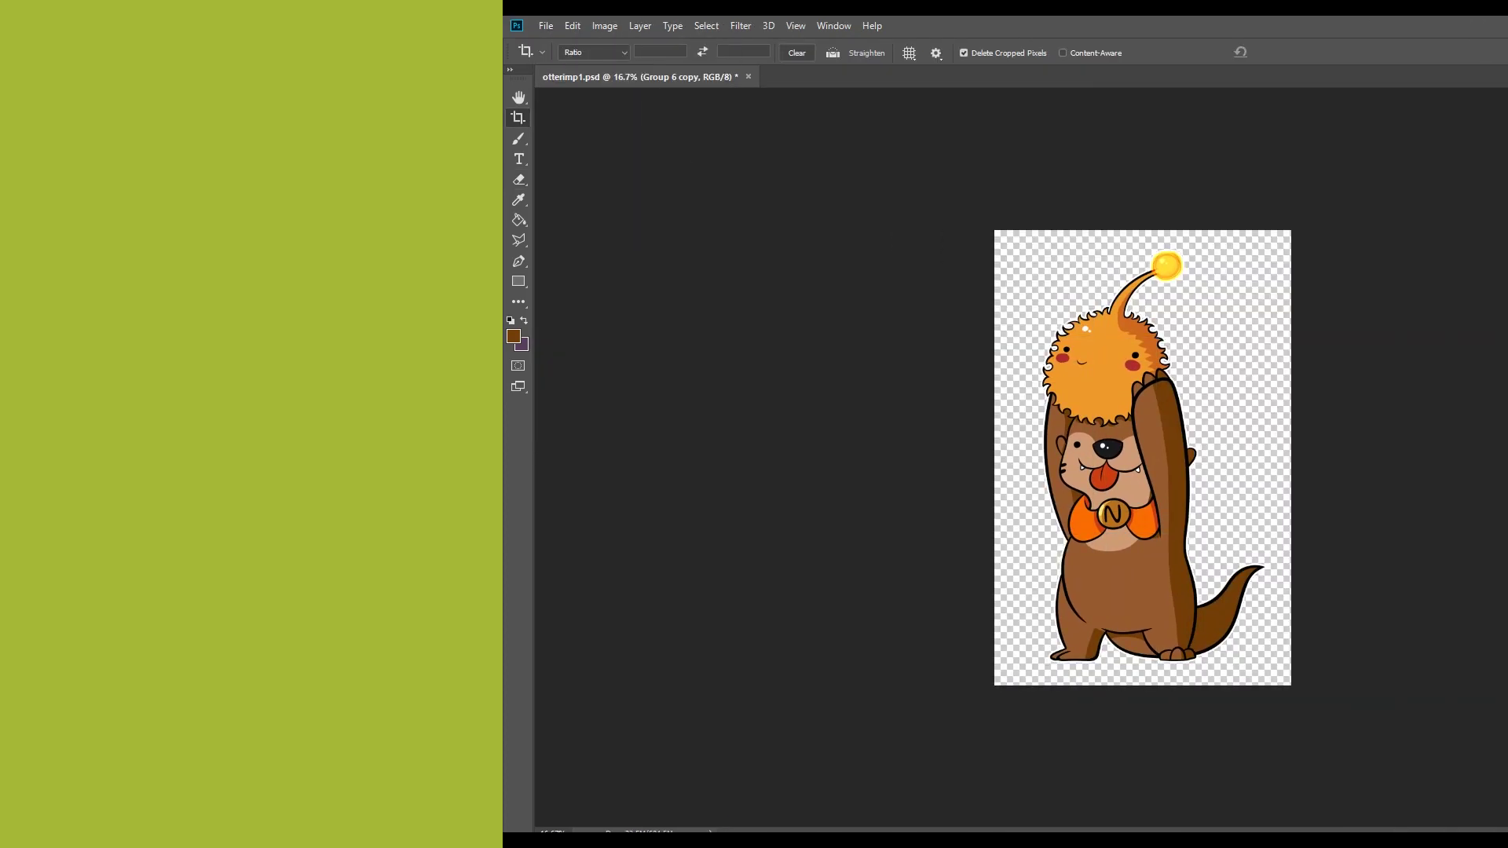